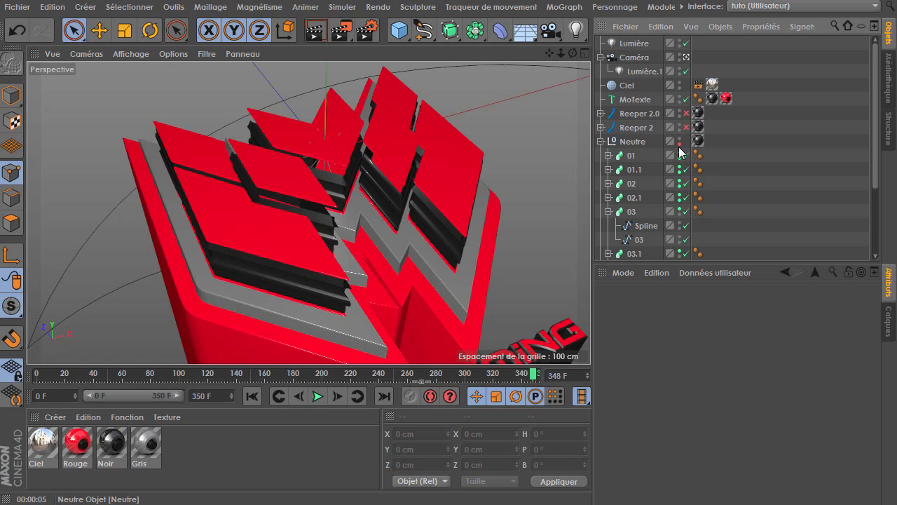
pyautogui.moveTo(685, 241); pyautogui.dragTo(684, 257)
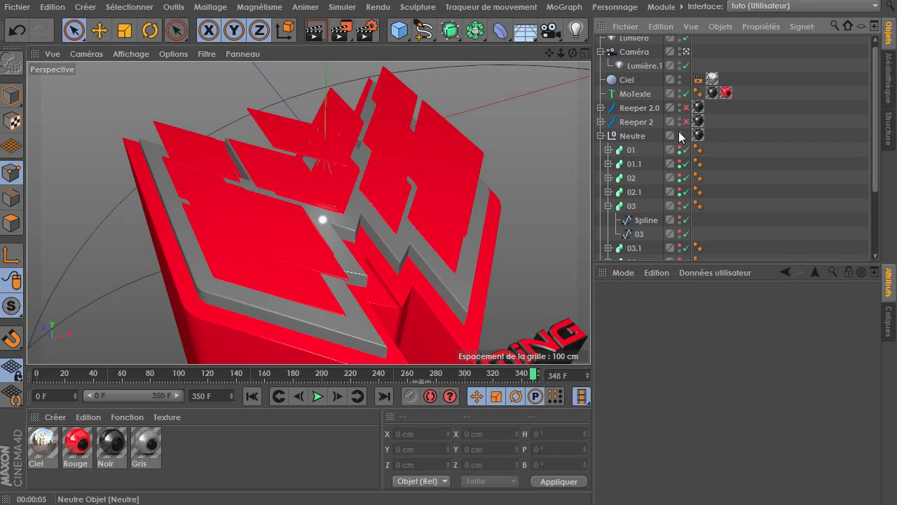
pyautogui.click(601, 136)
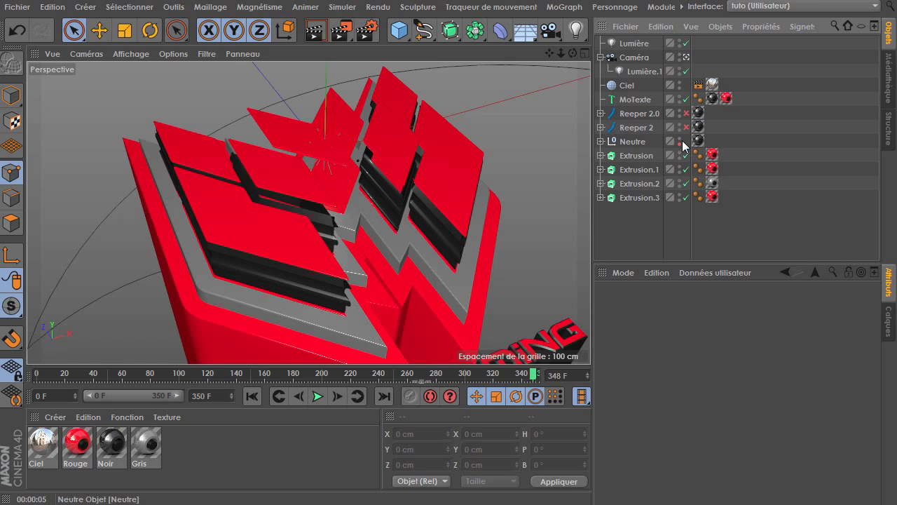
pyautogui.click(679, 139)
pyautogui.click(680, 140)
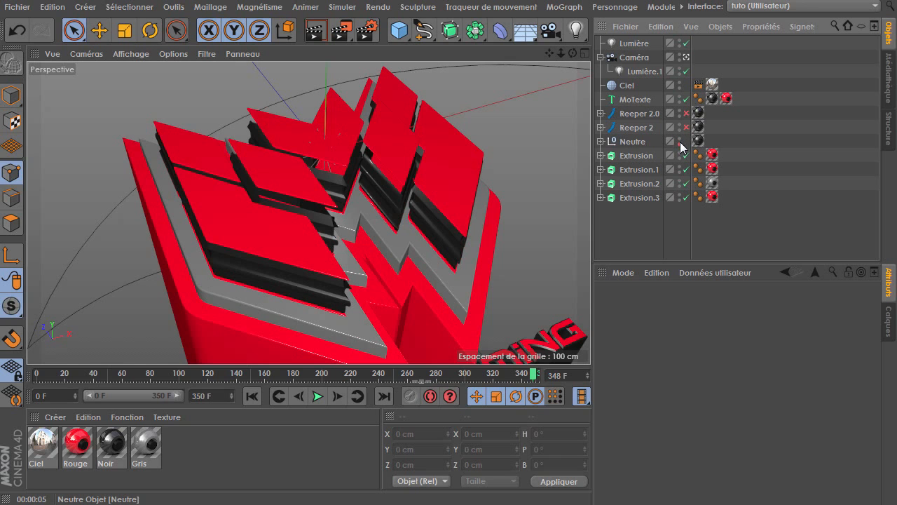
pyautogui.click(600, 141)
pyautogui.scroll(-3, 639, 209)
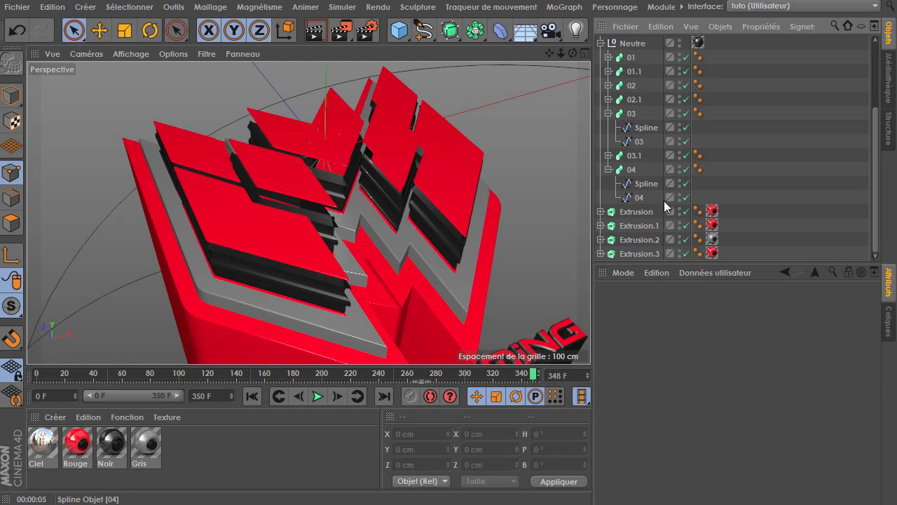
pyautogui.click(608, 170)
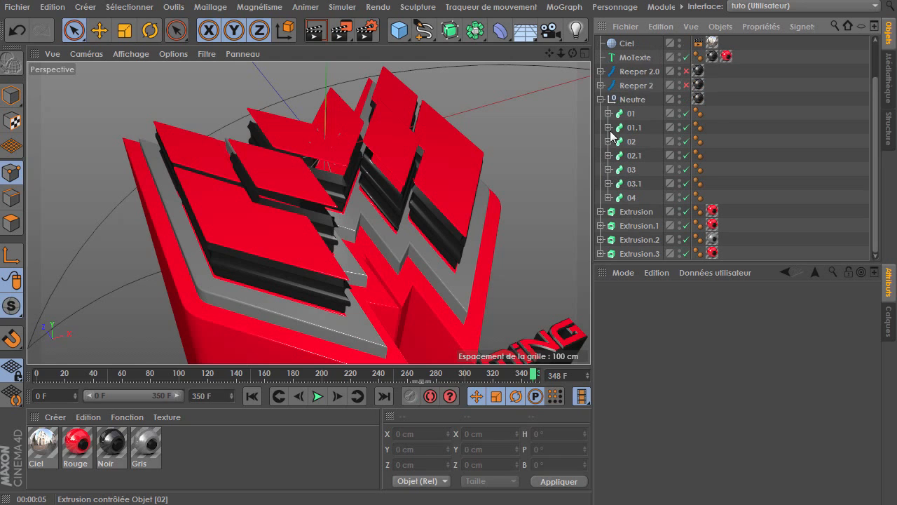
pyautogui.click(601, 100)
pyautogui.click(601, 114)
pyautogui.click(601, 114)
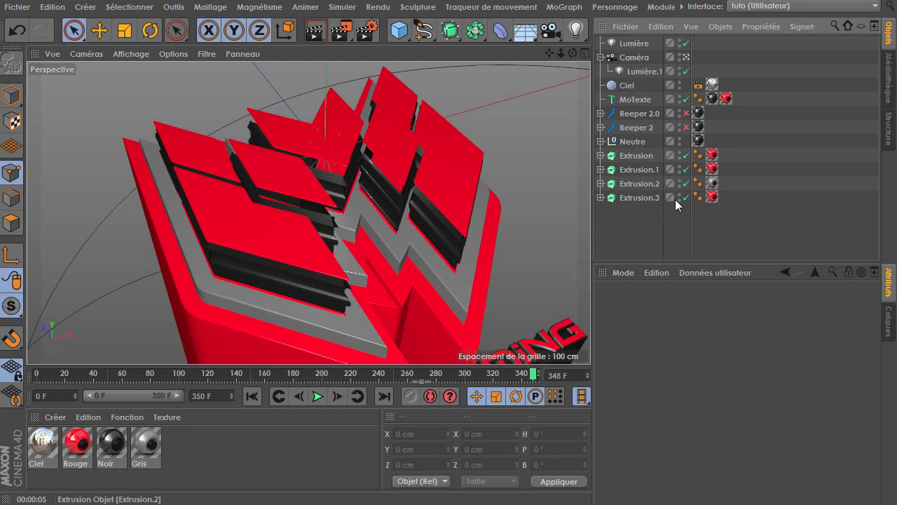
# Enable the Reeper 2.0 object so its cables show in the viewport
pyautogui.click(686, 112)
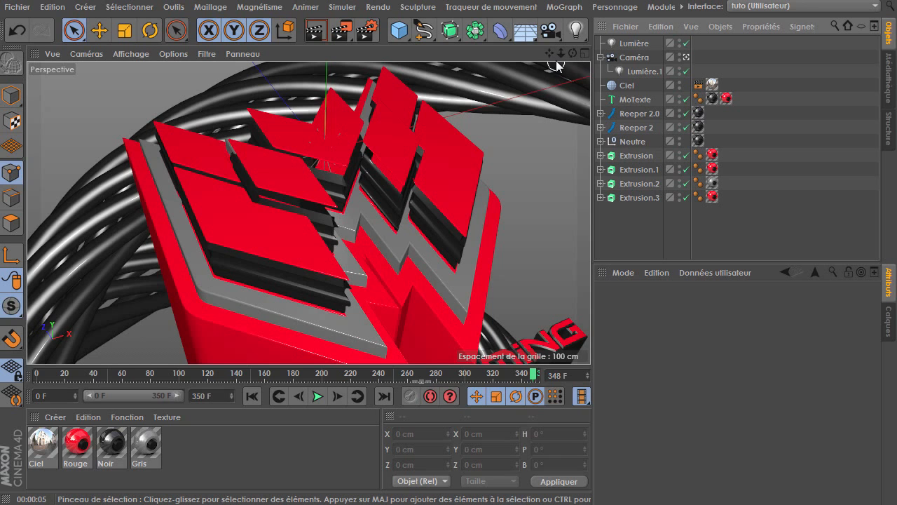
pyautogui.moveTo(561, 54)
pyautogui.mouseDown()
pyautogui.moveTo(309, 213)
pyautogui.moveTo(558, 62)
pyautogui.mouseUp()
# Add a null object at the top of the hierarchy, rename it Cam, and parent the camera under it
pyautogui.moveTo(399, 30); pyautogui.dragTo(445, 46)
pyautogui.click(635, 47)
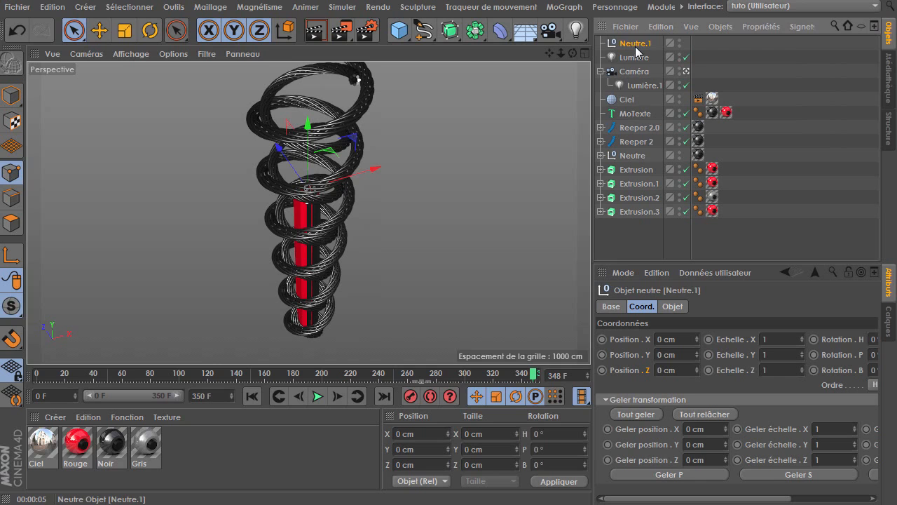
pyautogui.doubleClick(636, 45)
pyautogui.write('Cam')
pyautogui.press('Return')
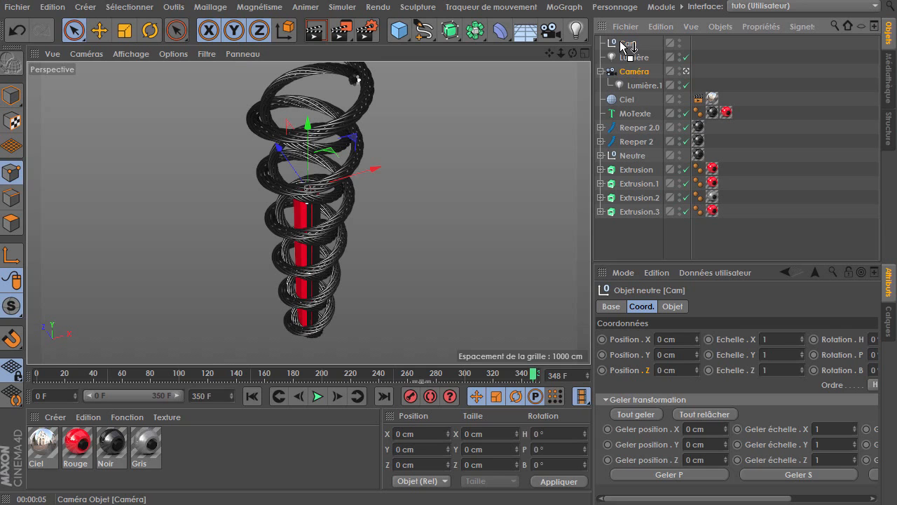
pyautogui.moveTo(626, 47); pyautogui.dragTo(627, 46)
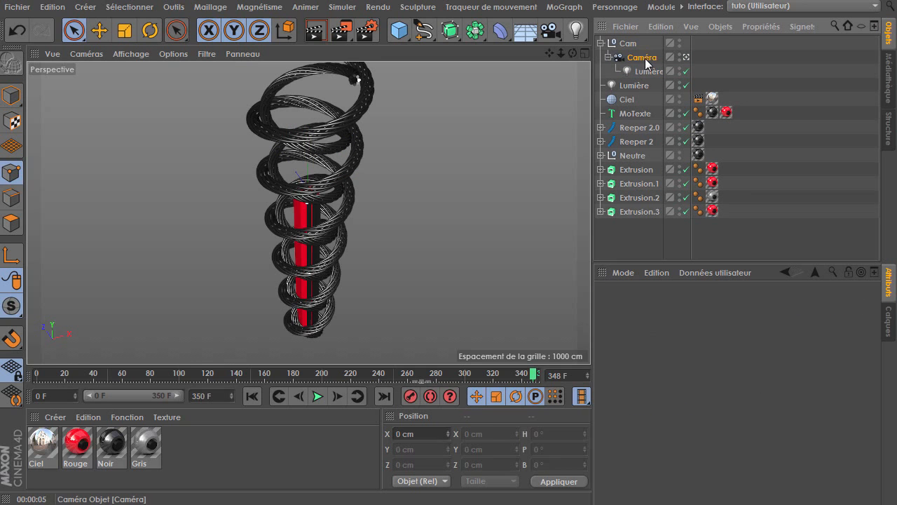
# Reset the camera's Y position and its H and P rotations to zero
pyautogui.click(645, 60)
pyautogui.rightClick(698, 354)
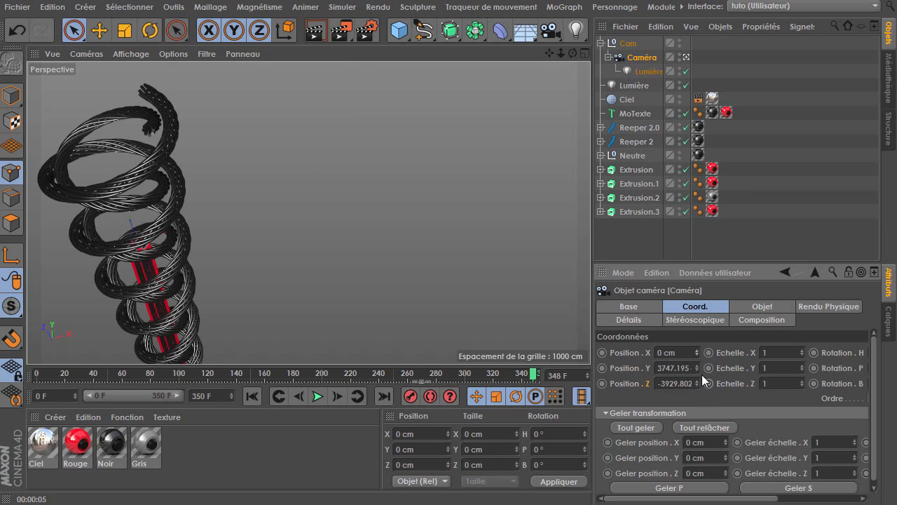
pyautogui.rightClick(696, 369)
pyautogui.hscroll(2, 804, 394)
pyautogui.rightClick(858, 353)
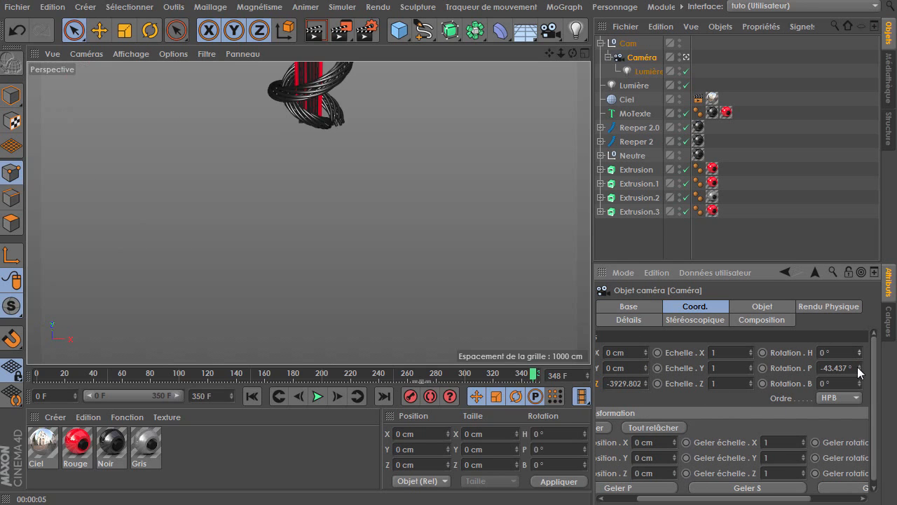
pyautogui.rightClick(858, 368)
pyautogui.hscroll(-2, 744, 403)
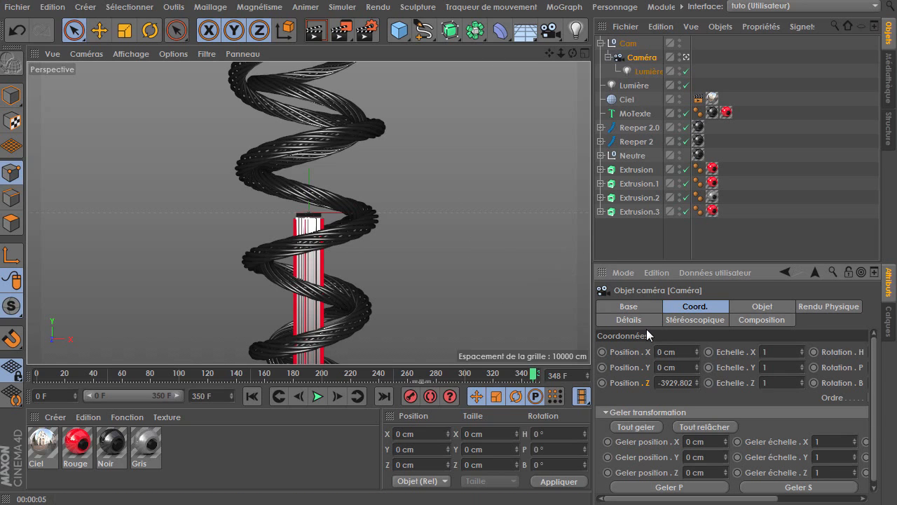
# Move the Cam null down along Y to about -2470 cm at frame 0, keying its position
pyautogui.click(628, 44)
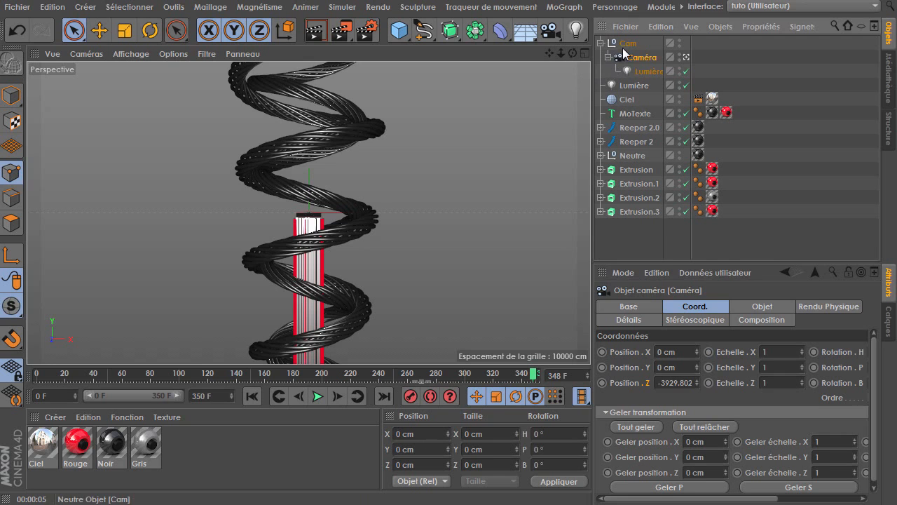
pyautogui.moveTo(308, 135); pyautogui.dragTo(304, 435)
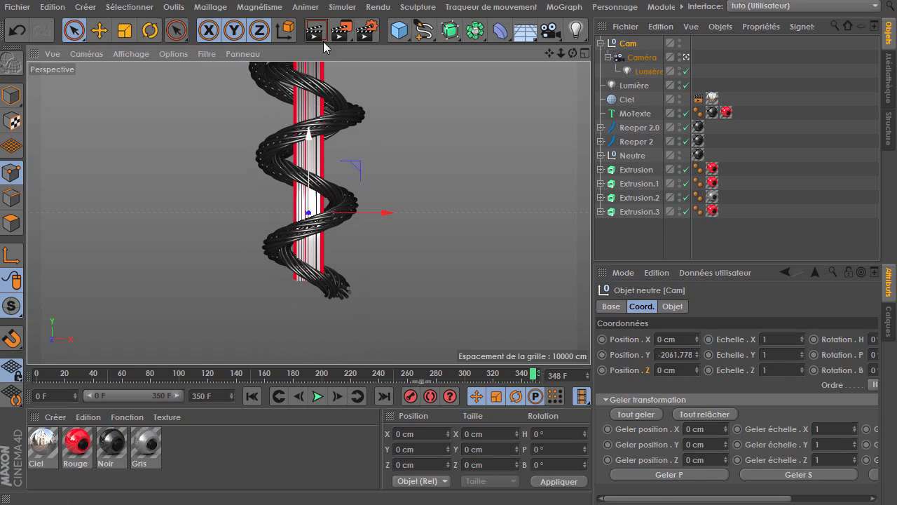
pyautogui.moveTo(312, 143); pyautogui.dragTo(314, 161)
pyautogui.click(251, 397)
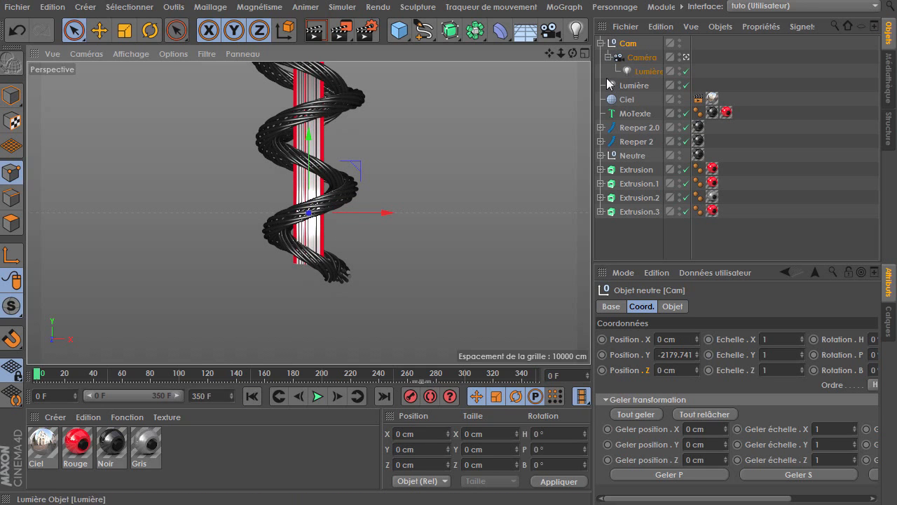
pyautogui.moveTo(560, 55); pyautogui.dragTo(588, 55)
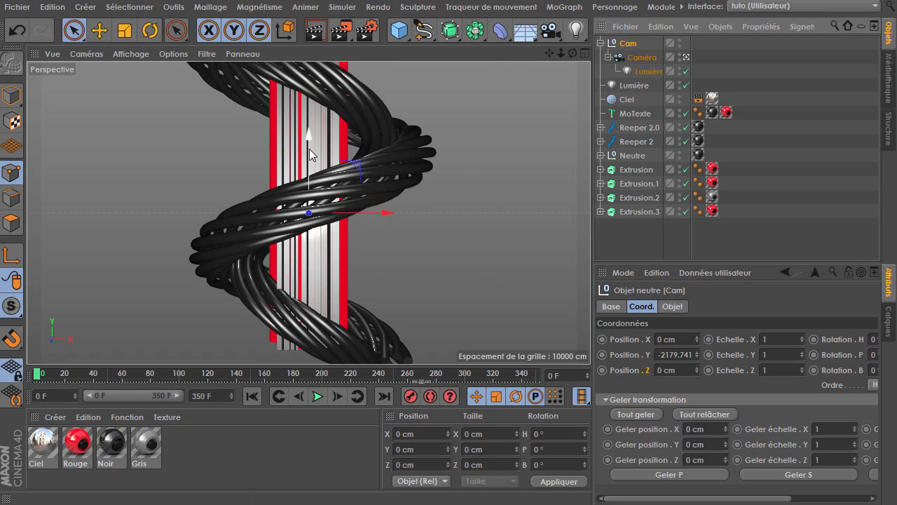
pyautogui.moveTo(309, 140); pyautogui.dragTo(301, 244)
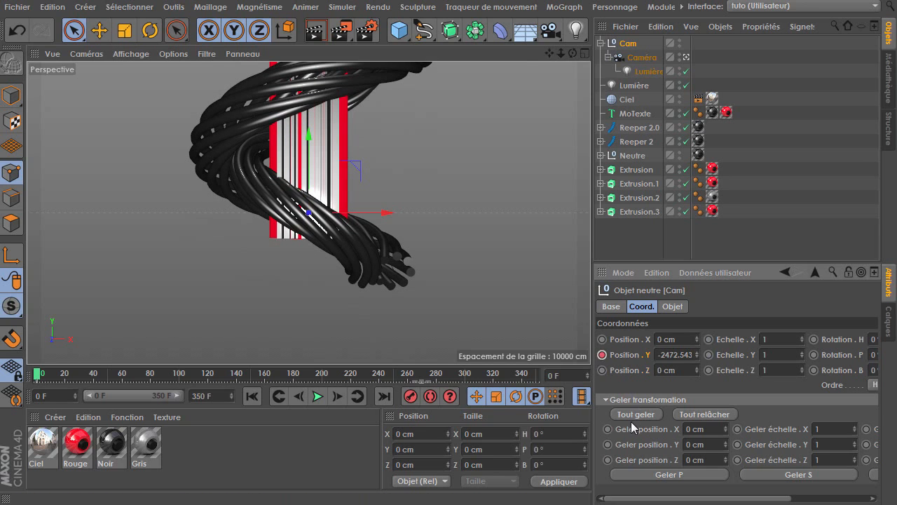
# At frame 150, raise the Cam null along Y to about 79 cm
pyautogui.moveTo(44, 375); pyautogui.dragTo(194, 374)
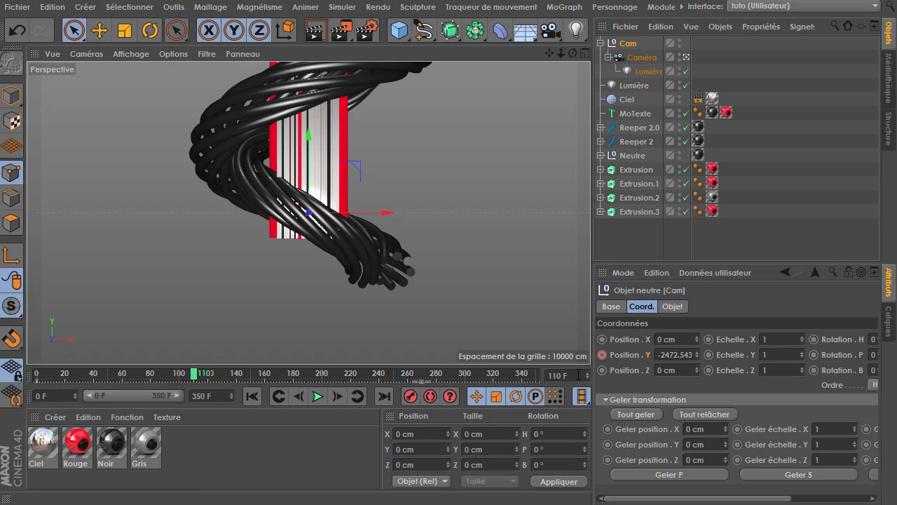
pyautogui.write('50')
pyautogui.press('Return')
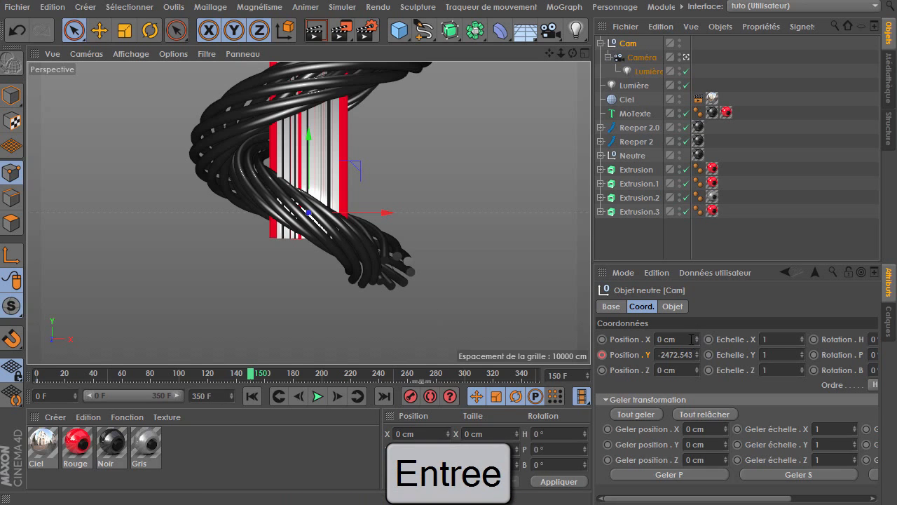
pyautogui.moveTo(307, 134); pyautogui.dragTo(302, 337)
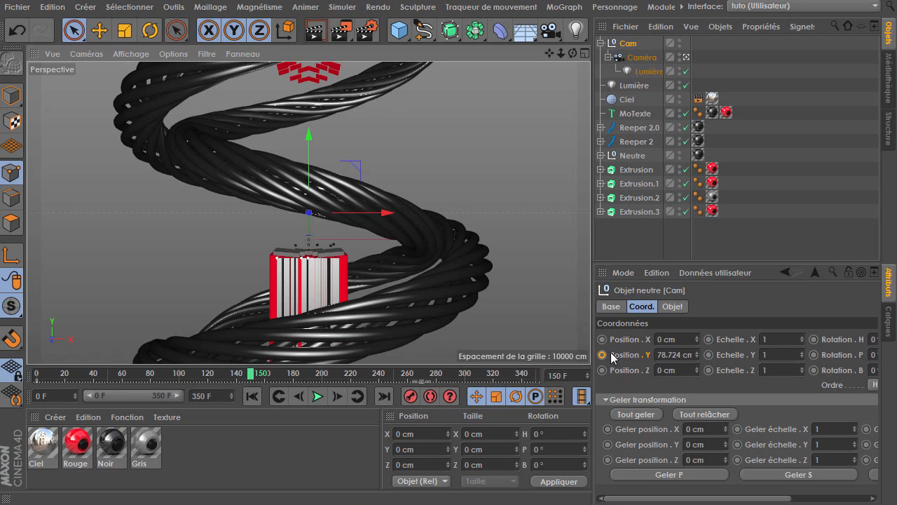
# Play back the animation from the start and stop it
pyautogui.click(252, 397)
pyautogui.click(319, 396)
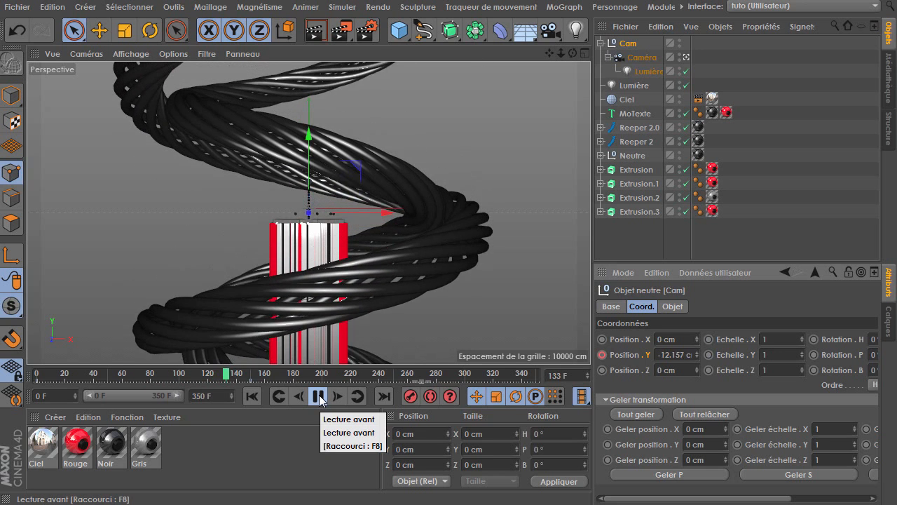
pyautogui.click(319, 396)
pyautogui.click(257, 397)
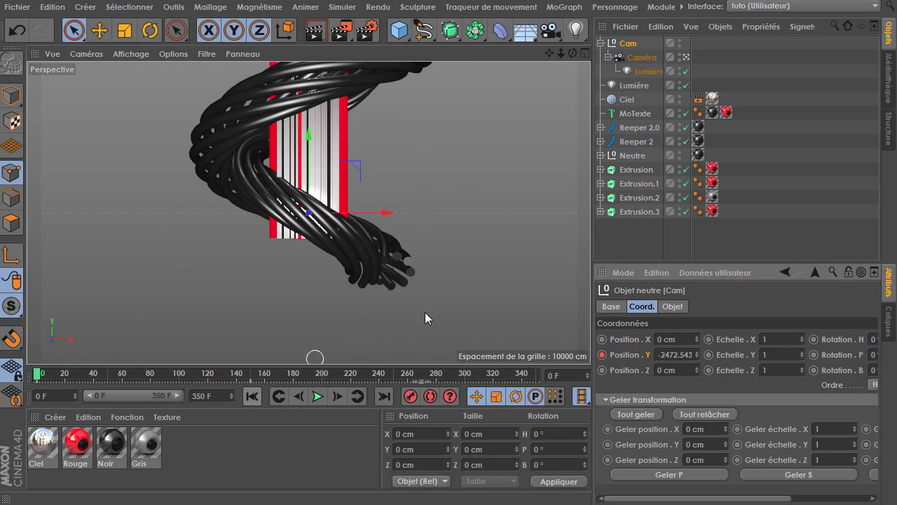
# Key the Cam null's heading rotation at -180° on frame 0 and 0° on frame 150
pyautogui.moveTo(797, 377); pyautogui.dragTo(682, 368, button='middle')
pyautogui.moveTo(796, 340)
pyautogui.mouseDown()
pyautogui.moveTo(796, 389)
pyautogui.moveTo(794, 340)
pyautogui.mouseUp()
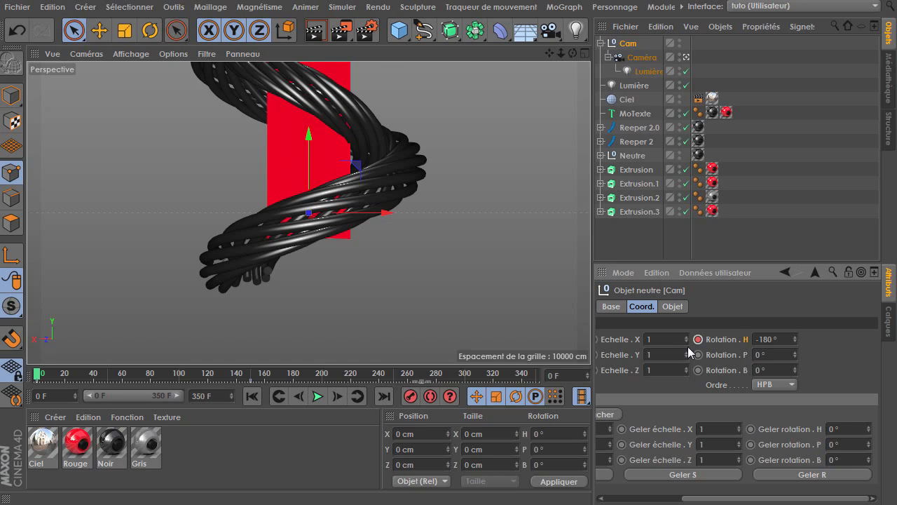
pyautogui.click(250, 376)
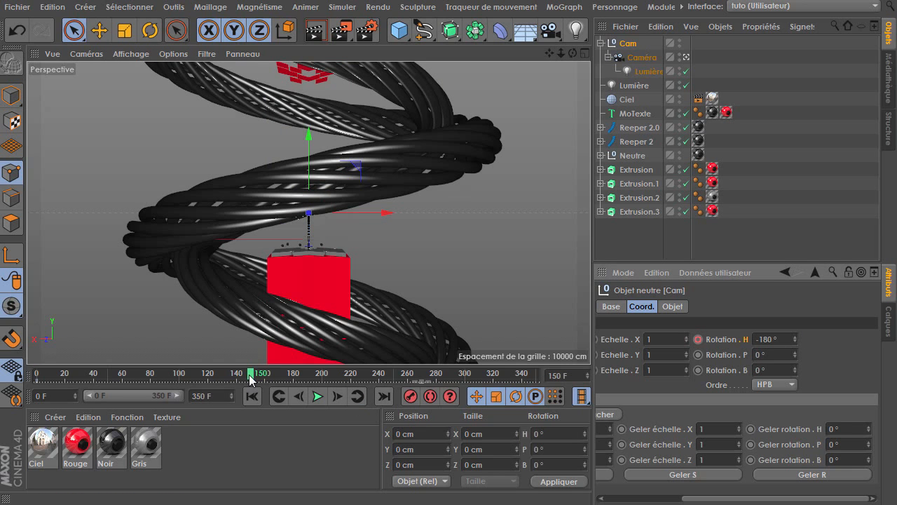
pyautogui.rightClick(795, 339)
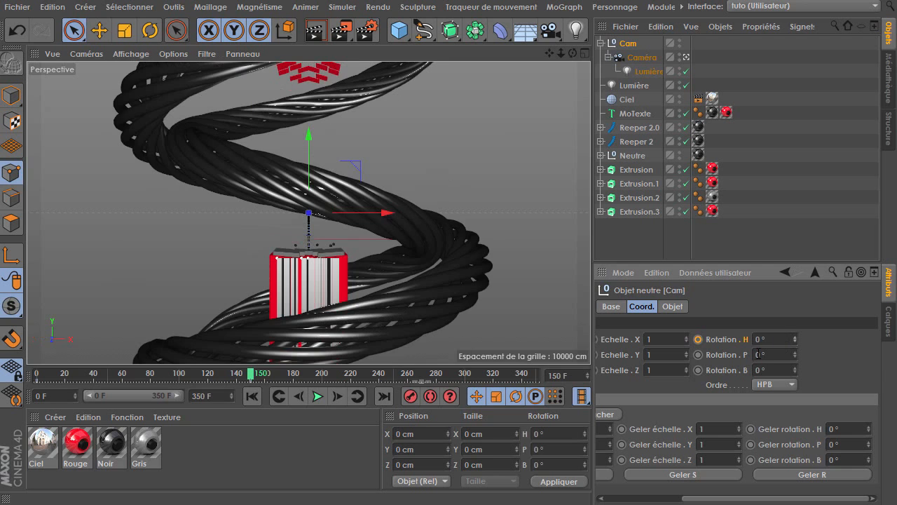
# Play back the animation from the start and stop it
pyautogui.click(251, 396)
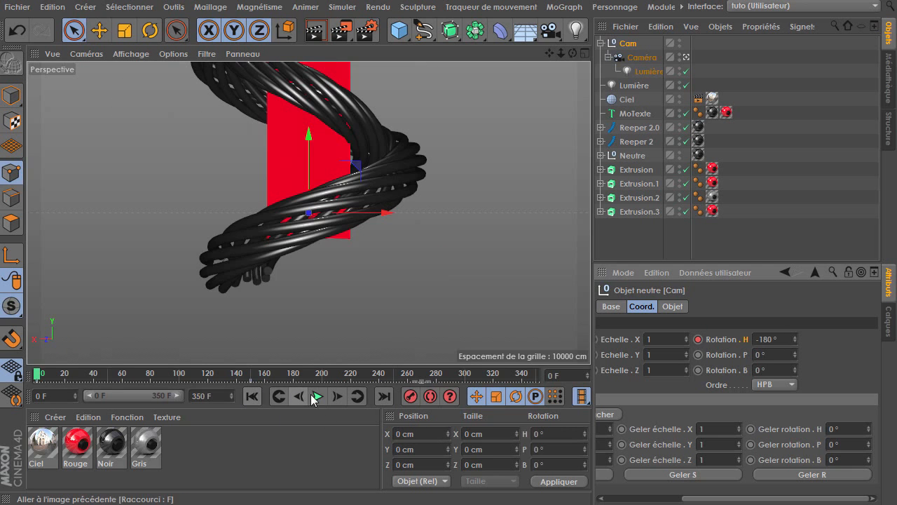
pyautogui.click(318, 396)
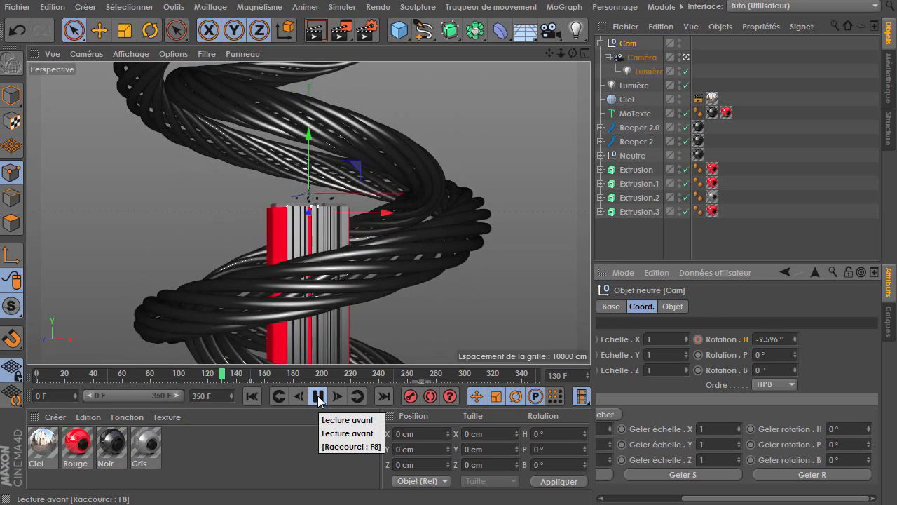
pyautogui.click(317, 396)
pyautogui.click(250, 397)
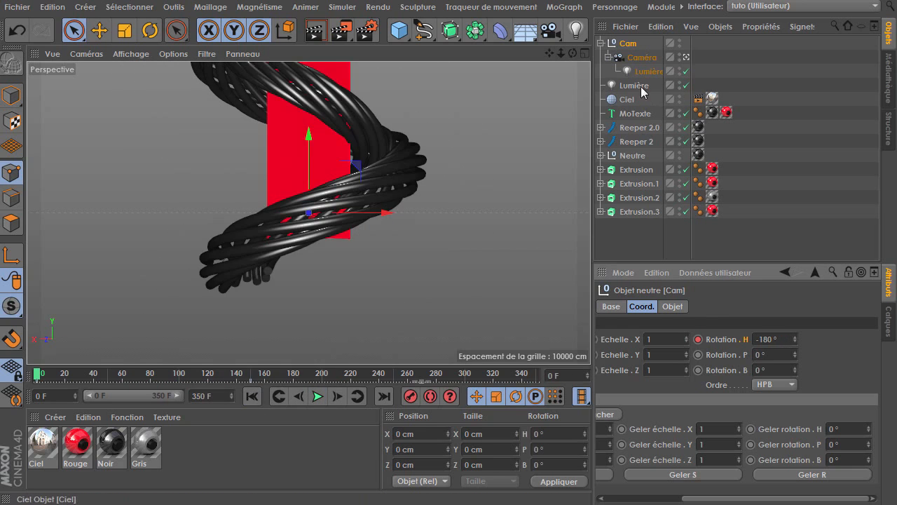
# Set the camera's Z position to -850 cm and key it at frame 0
pyautogui.click(643, 58)
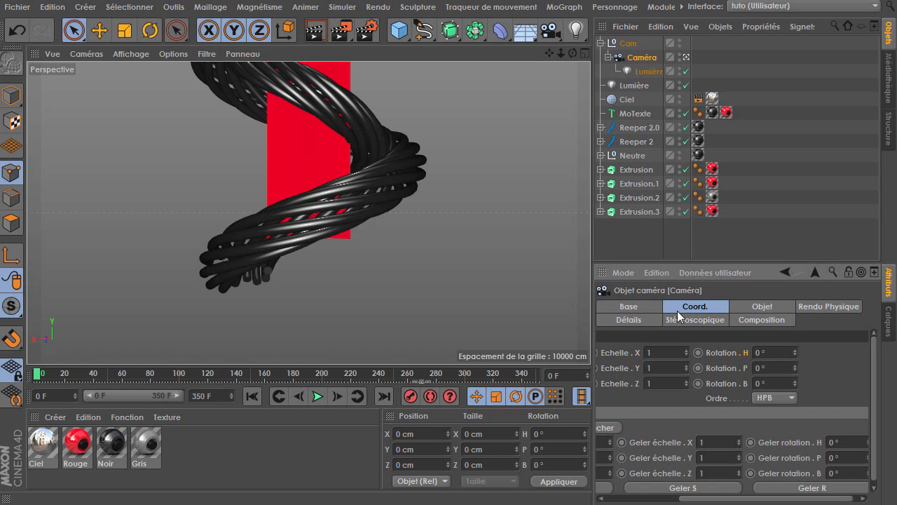
pyautogui.hscroll(-5, 736, 395)
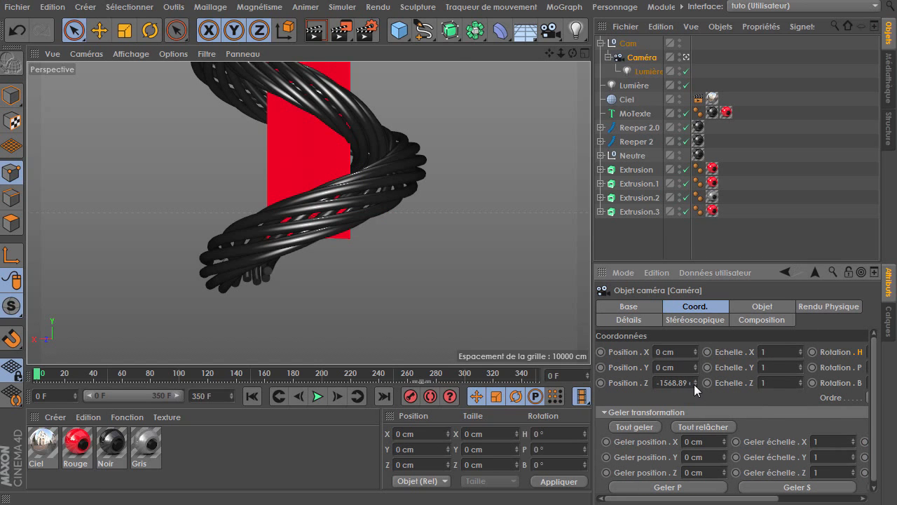
pyautogui.moveTo(694, 383); pyautogui.dragTo(694, 344)
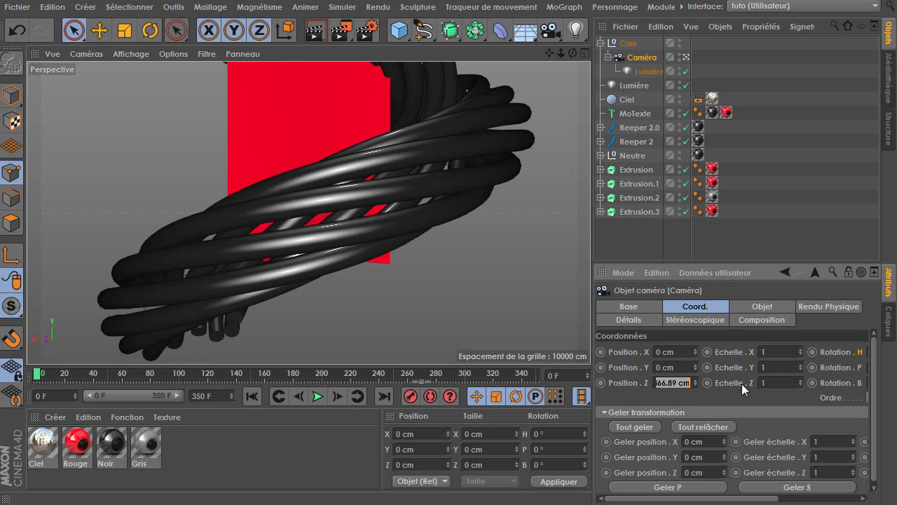
pyautogui.write('-850')
pyautogui.click(600, 383)
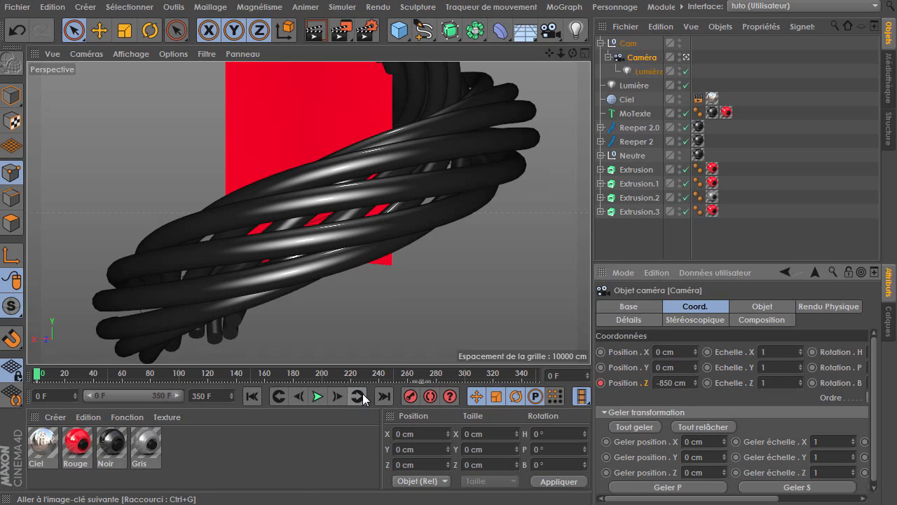
# Set the camera's Z position to -2000 cm and key it at frame 150
pyautogui.click(260, 375)
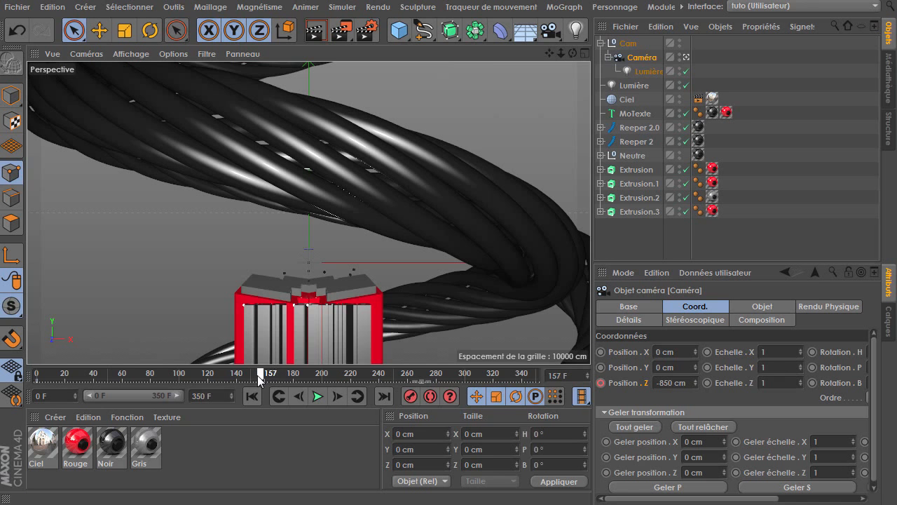
pyautogui.moveTo(561, 54); pyautogui.dragTo(309, 213)
pyautogui.click(669, 383)
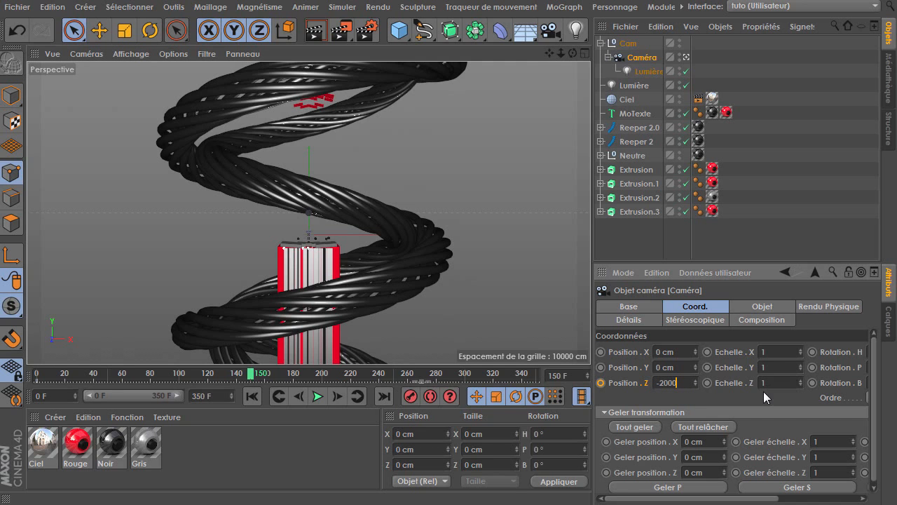
pyautogui.keyDown('ctrl'); pyautogui.click(602, 383); pyautogui.keyUp('ctrl')
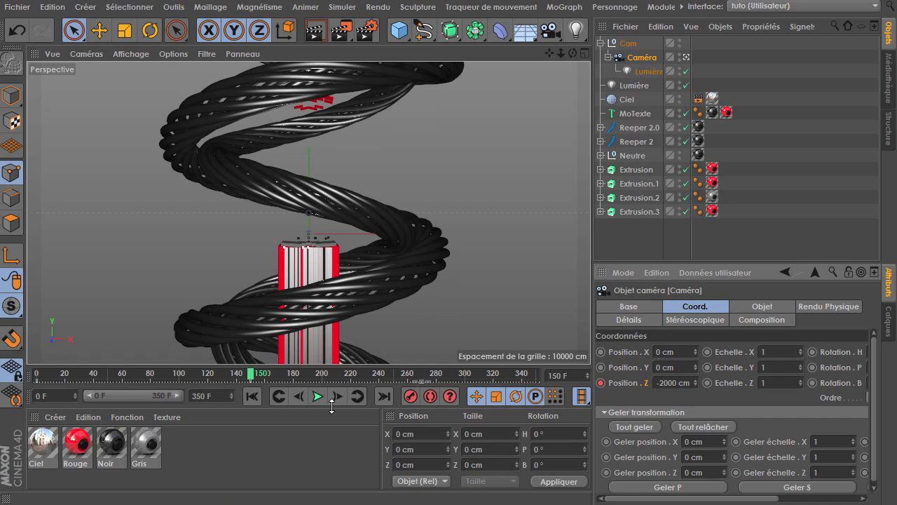
# Play back the animation from the start and stop it
pyautogui.click(251, 397)
pyautogui.click(312, 398)
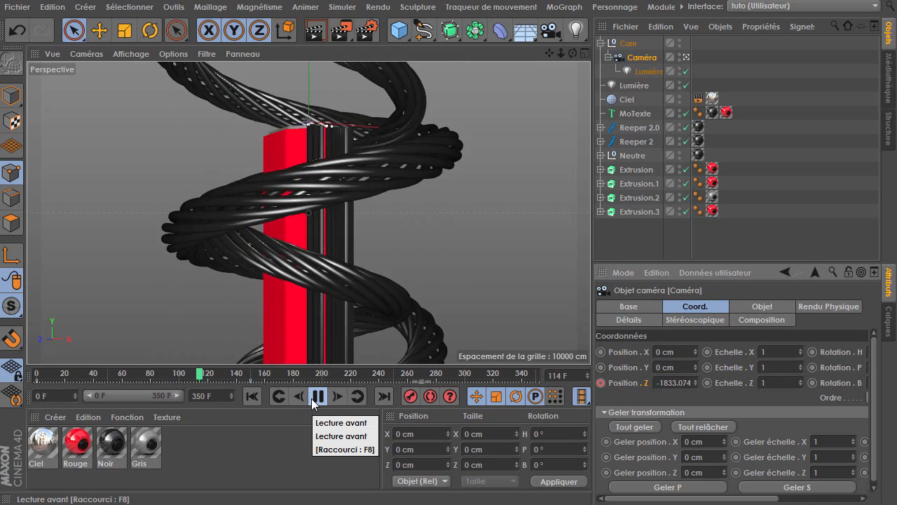
pyautogui.click(313, 398)
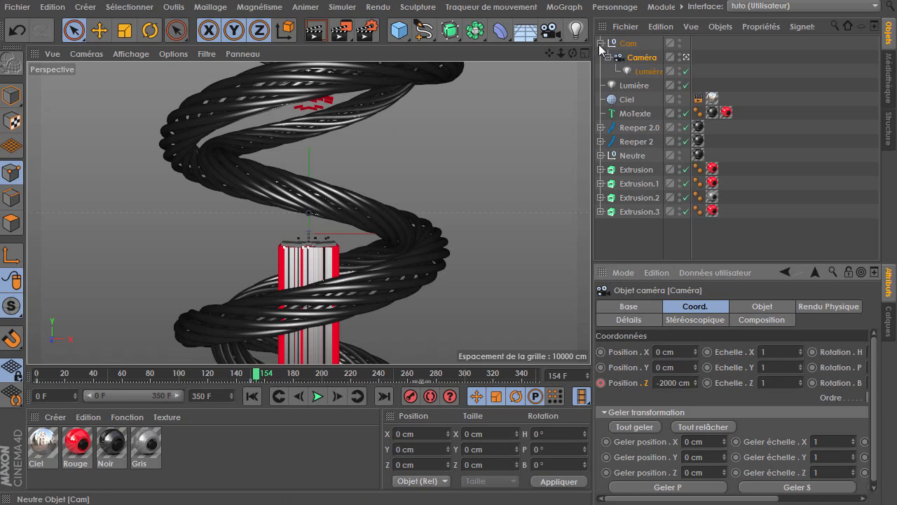
# Rename the camera inside the Cam null as 01
pyautogui.doubleClick(635, 58)
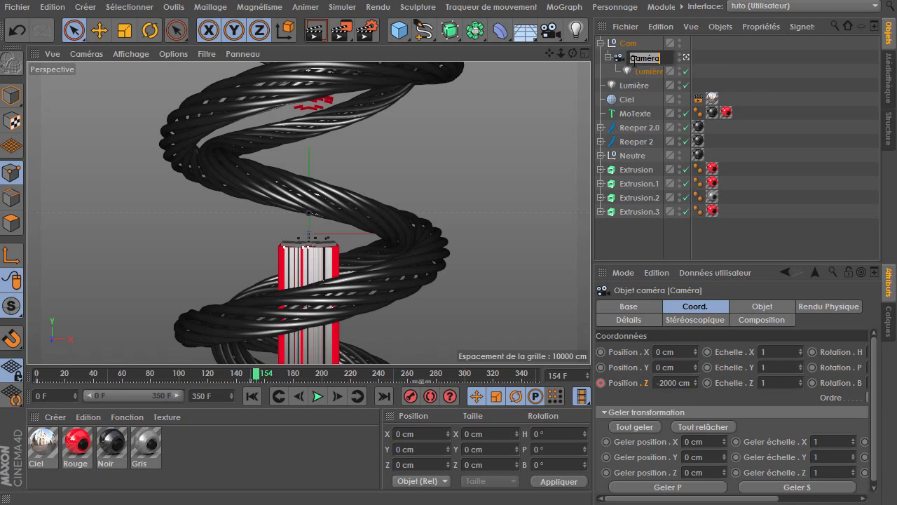
pyautogui.press('Return')
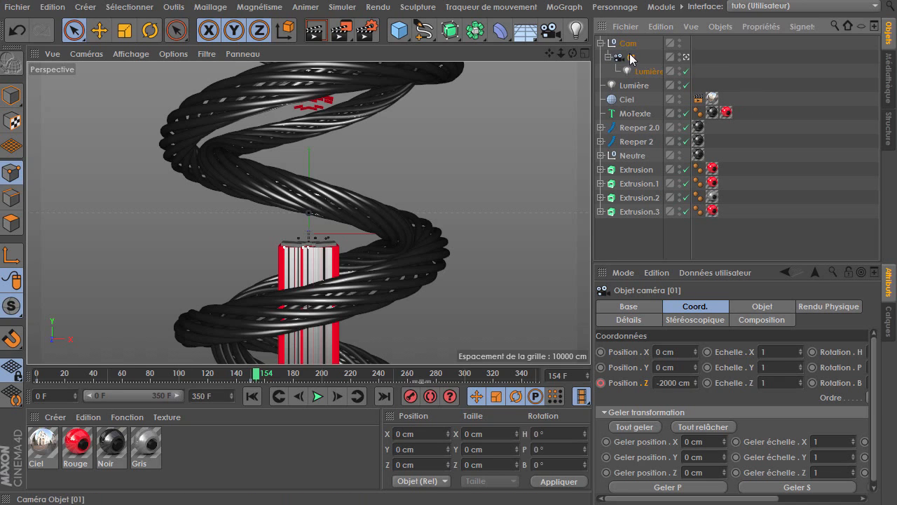
# Add a new camera object to the scene and check its object and coordinate settings
pyautogui.click(550, 31)
pyautogui.click(752, 310)
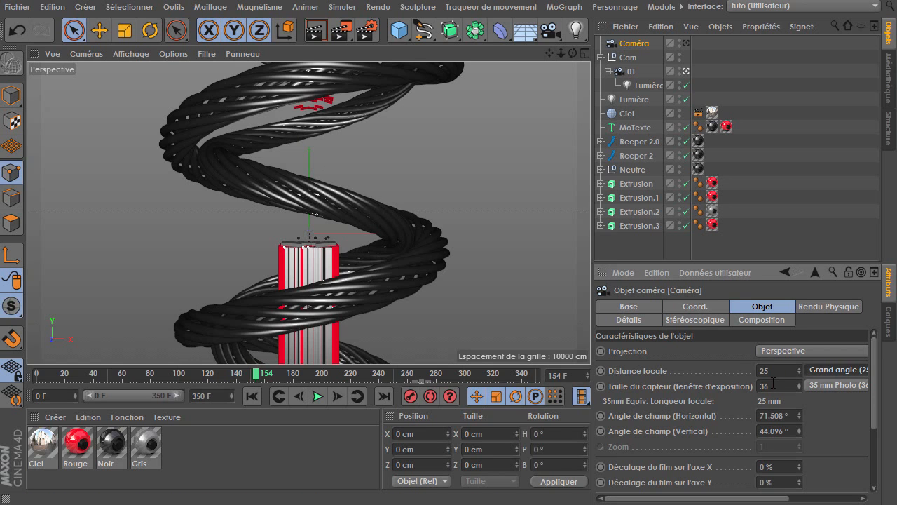
pyautogui.click(690, 309)
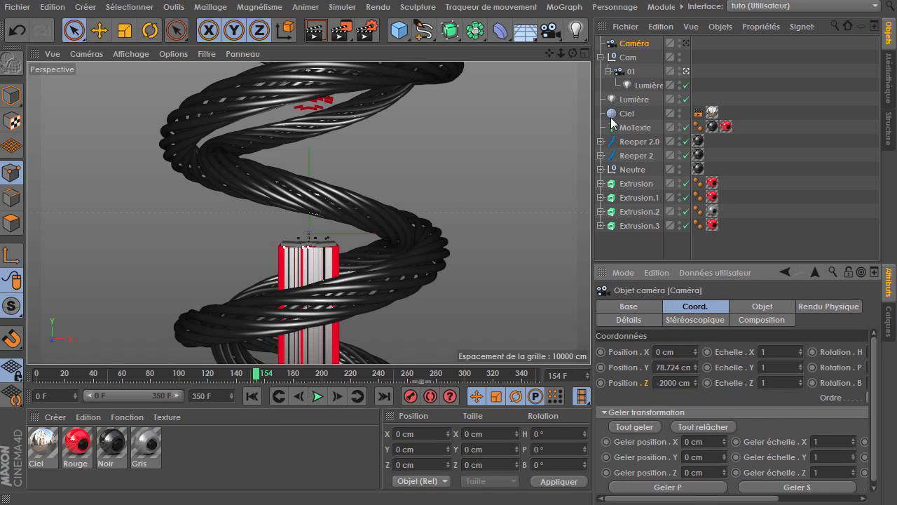
# Select camera 01 and scrub the timeline to review its keyframes
pyautogui.click(633, 73)
pyautogui.moveTo(257, 379); pyautogui.dragTo(147, 378)
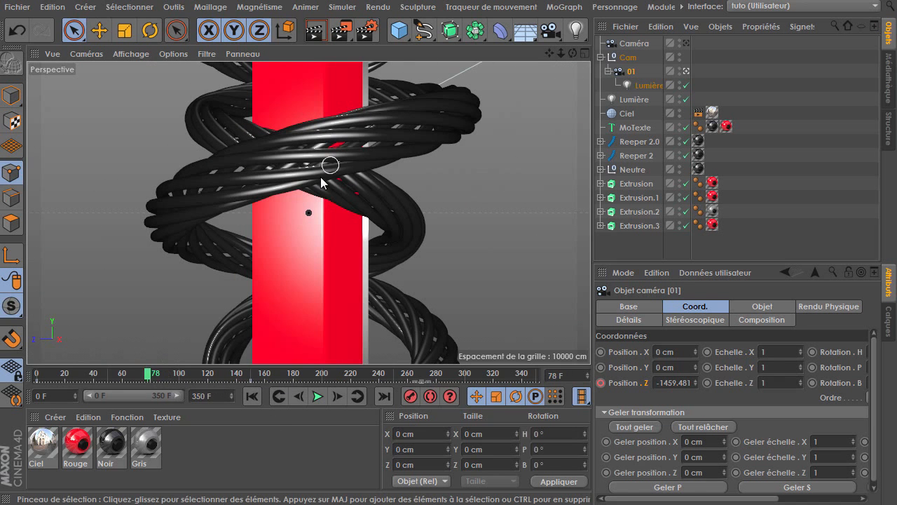
pyautogui.click(357, 396)
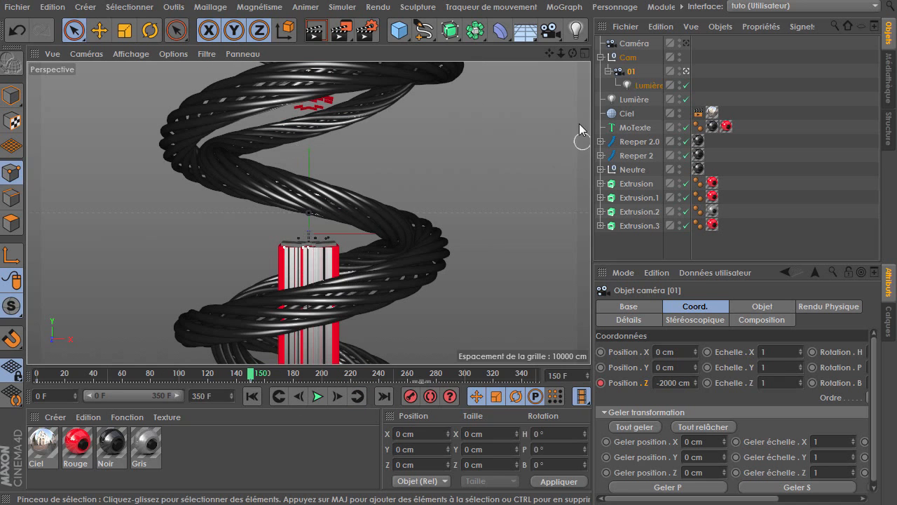
pyautogui.click(628, 43)
pyautogui.press('Delete')
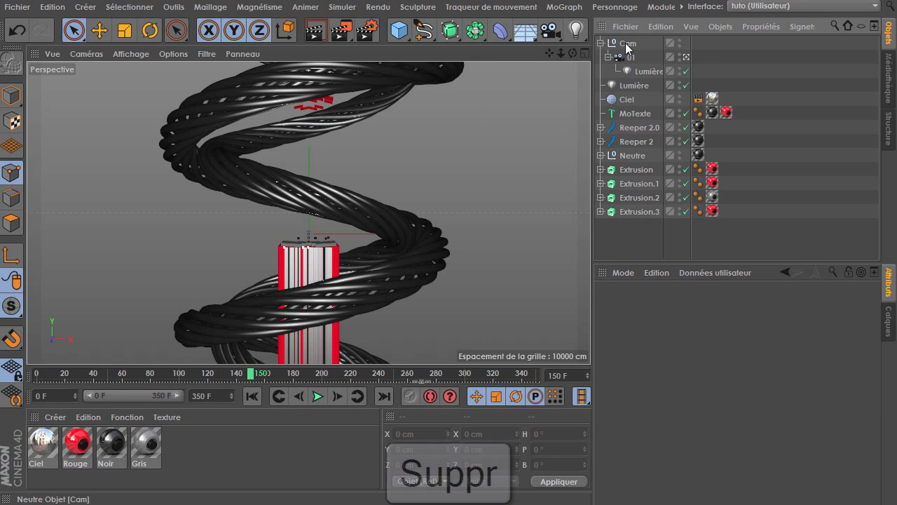
pyautogui.hotkey('ctrl', 'z')
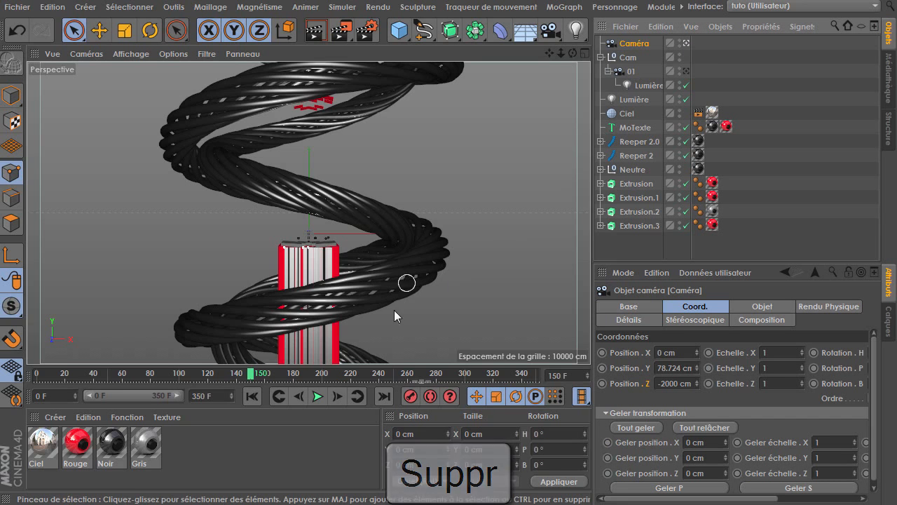
# Rename the new camera as 02
pyautogui.doubleClick(635, 43)
pyautogui.write('02')
pyautogui.press('Return')
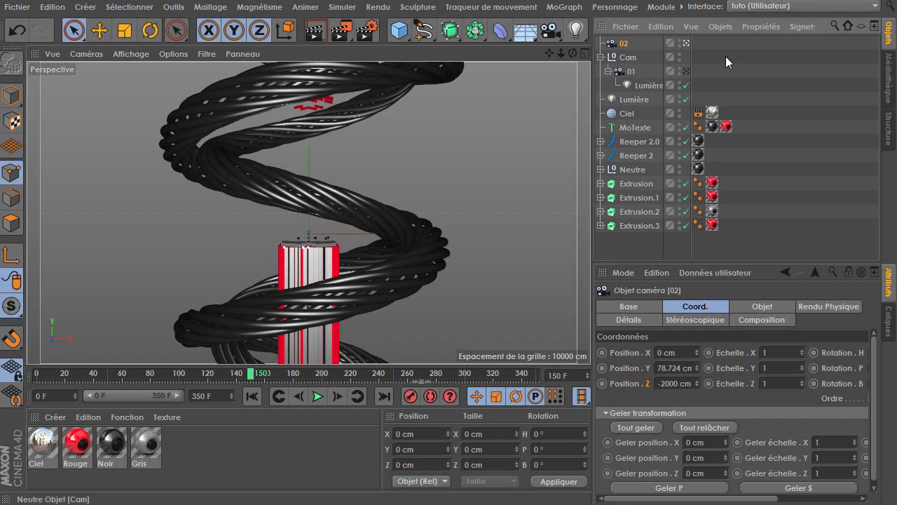
# At frame 200, add a new null object and parent camera 02 under it
pyautogui.click(409, 397)
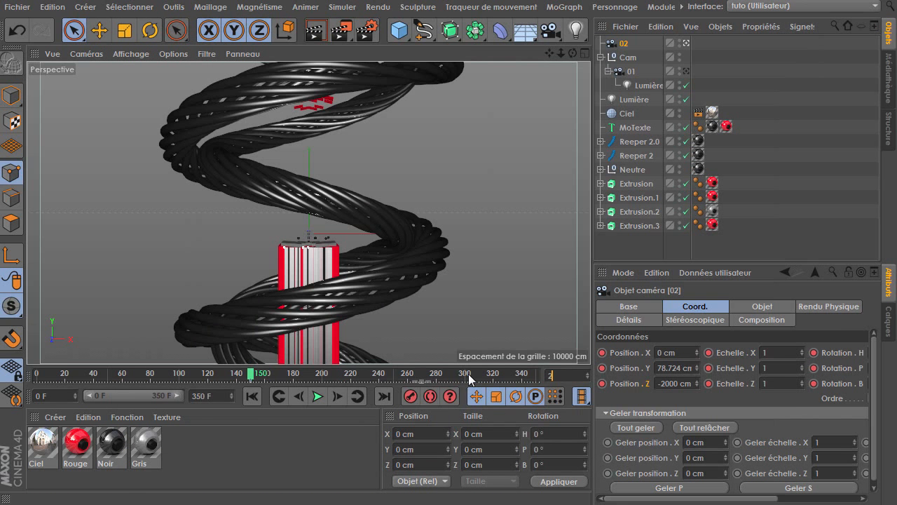
pyautogui.write('200')
pyautogui.press('Return')
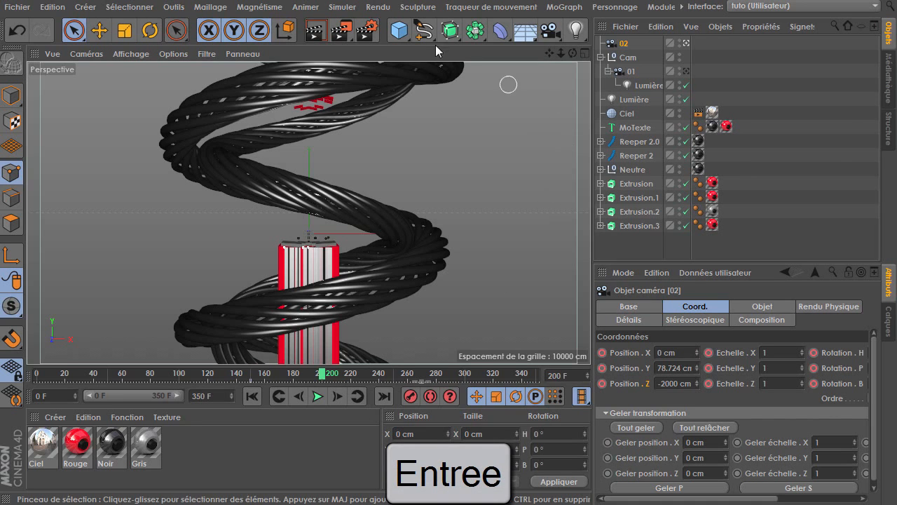
pyautogui.click(399, 31)
pyautogui.click(452, 54)
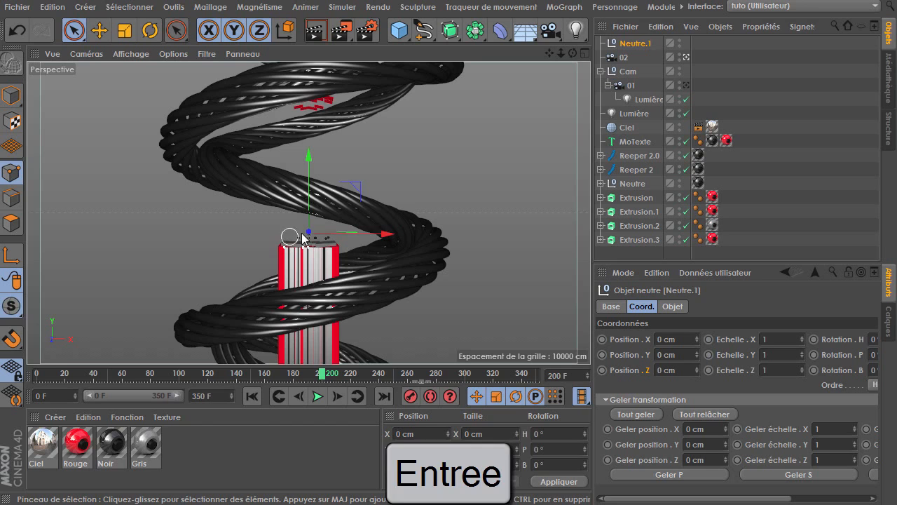
pyautogui.moveTo(630, 57); pyautogui.dragTo(631, 44)
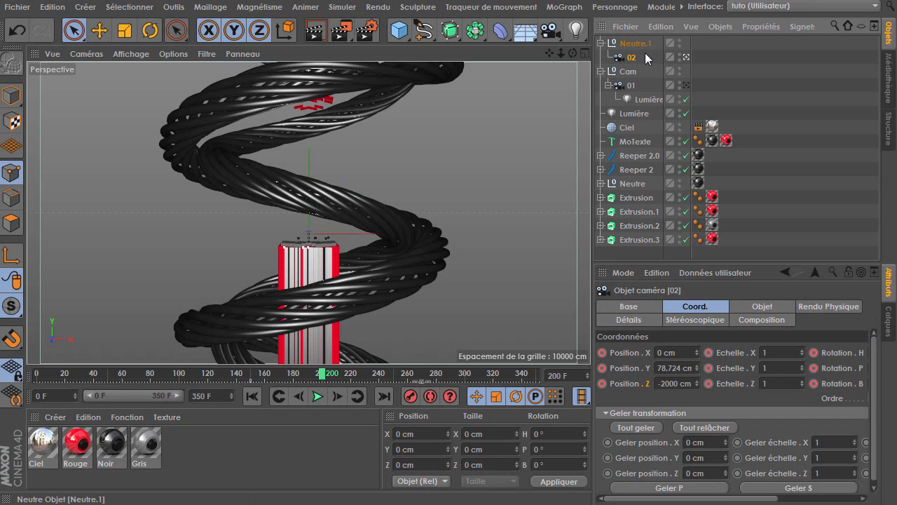
# Rename the new null as Cam 02
pyautogui.doubleClick(634, 43)
pyautogui.write('Co')
pyautogui.press('Return')
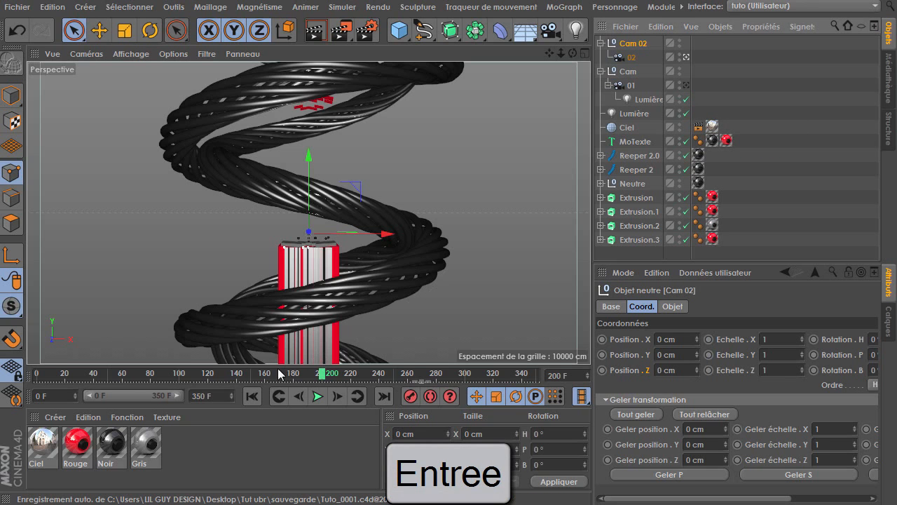
# Key the Cam 02 null's pitch rotation at 0° on frame 150
pyautogui.click(631, 57)
pyautogui.click(255, 380)
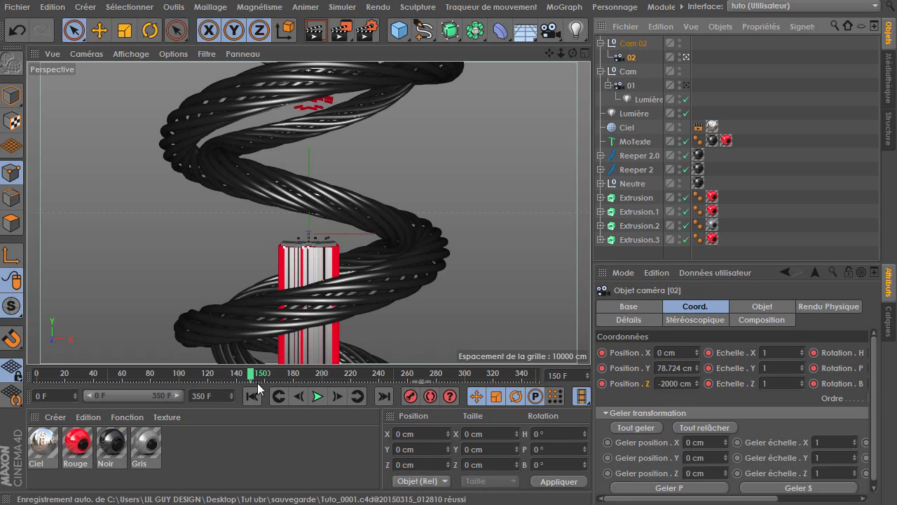
pyautogui.click(633, 43)
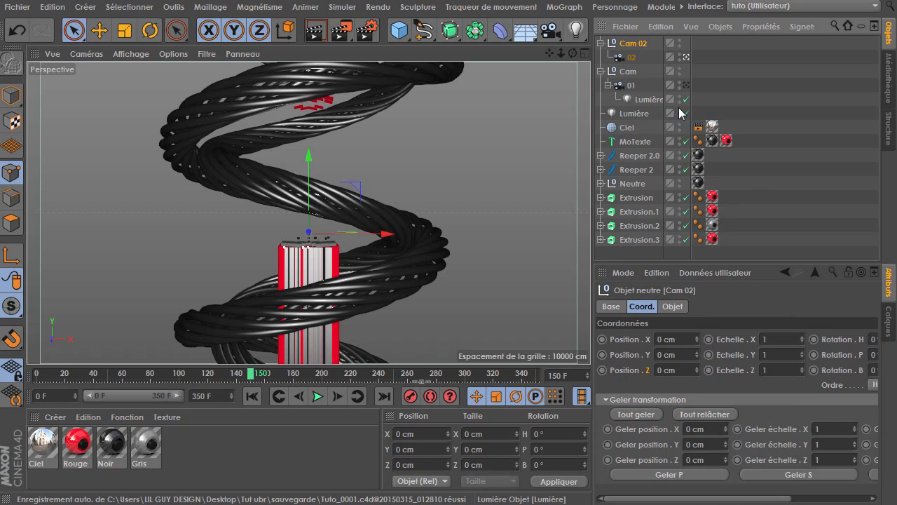
pyautogui.moveTo(670, 380); pyautogui.dragTo(596, 375)
pyautogui.moveTo(837, 352)
pyautogui.mouseDown()
pyautogui.moveTo(837, 367)
pyautogui.moveTo(837, 353)
pyautogui.mouseUp()
pyautogui.rightClick(837, 355)
pyautogui.keyDown('ctrl'); pyautogui.click(740, 354); pyautogui.keyUp('ctrl')
# Set Cam 02's pitch rotation to -75° at frame 200 and key it
pyautogui.click(322, 375)
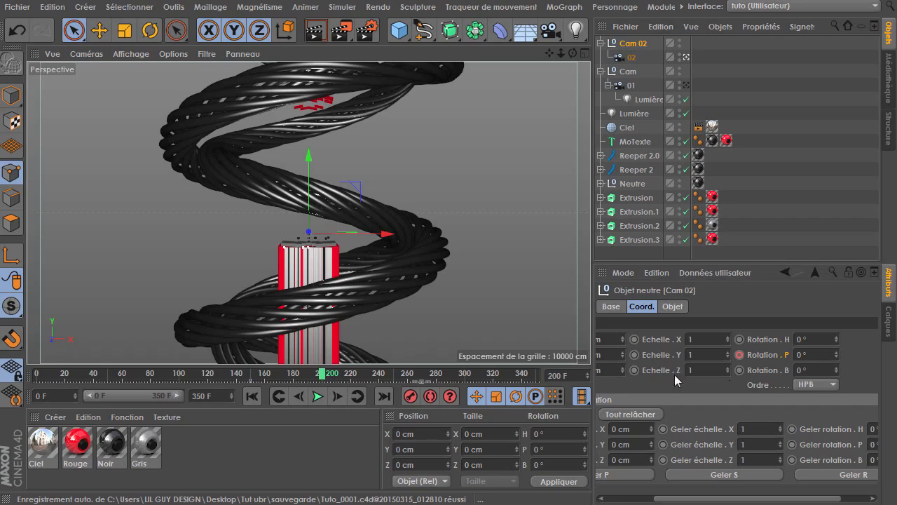
pyautogui.moveTo(836, 352); pyautogui.dragTo(836, 375)
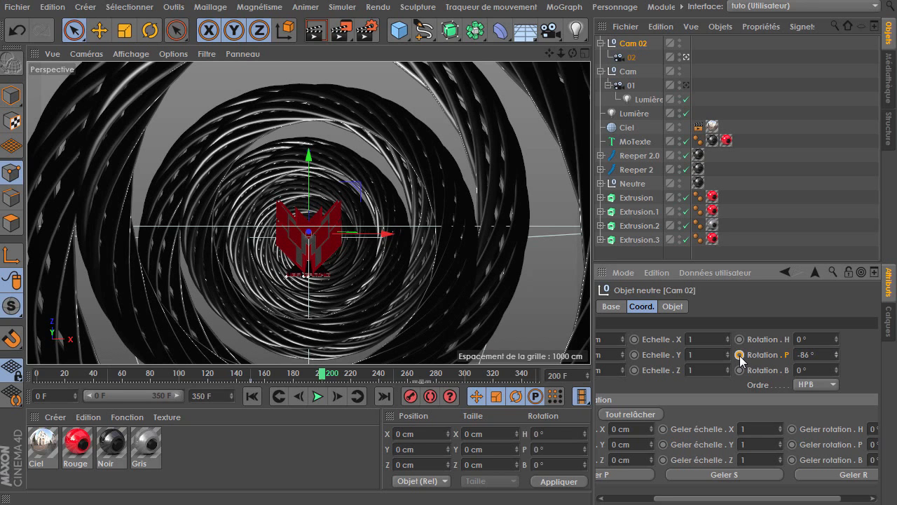
pyautogui.moveTo(836, 355); pyautogui.dragTo(837, 347)
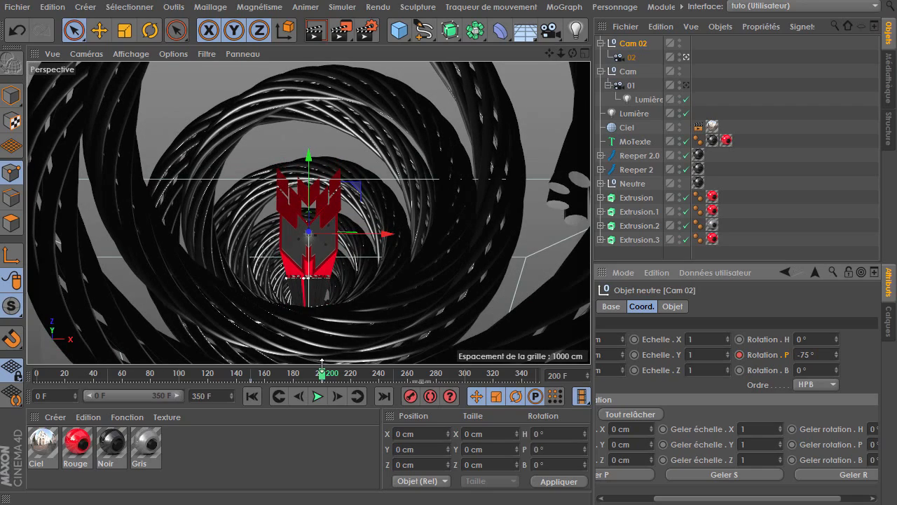
# Set Cam 02's heading rotation to about 215° around frame 222
pyautogui.moveTo(324, 380); pyautogui.dragTo(338, 396)
pyautogui.doubleClick(337, 396)
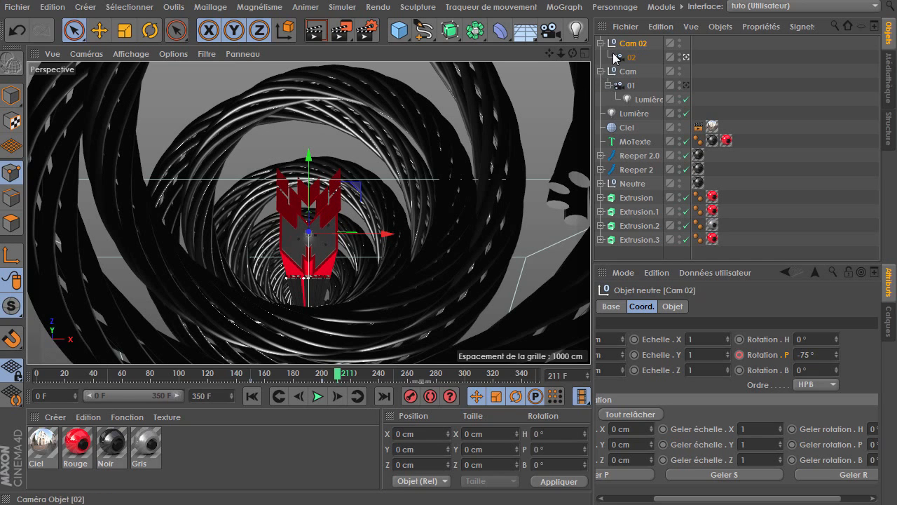
pyautogui.moveTo(839, 344); pyautogui.dragTo(795, 316)
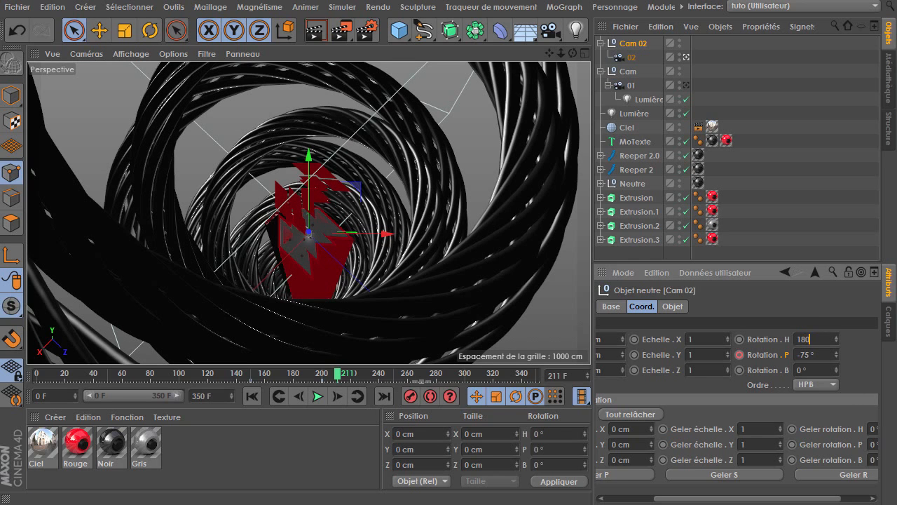
pyautogui.press('Return')
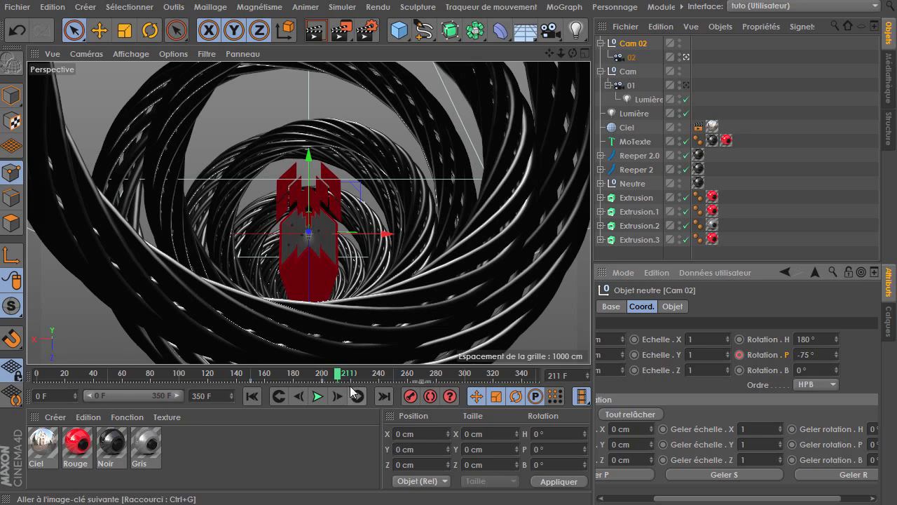
pyautogui.moveTo(338, 375)
pyautogui.mouseDown()
pyautogui.moveTo(230, 379)
pyautogui.moveTo(353, 375)
pyautogui.mouseUp()
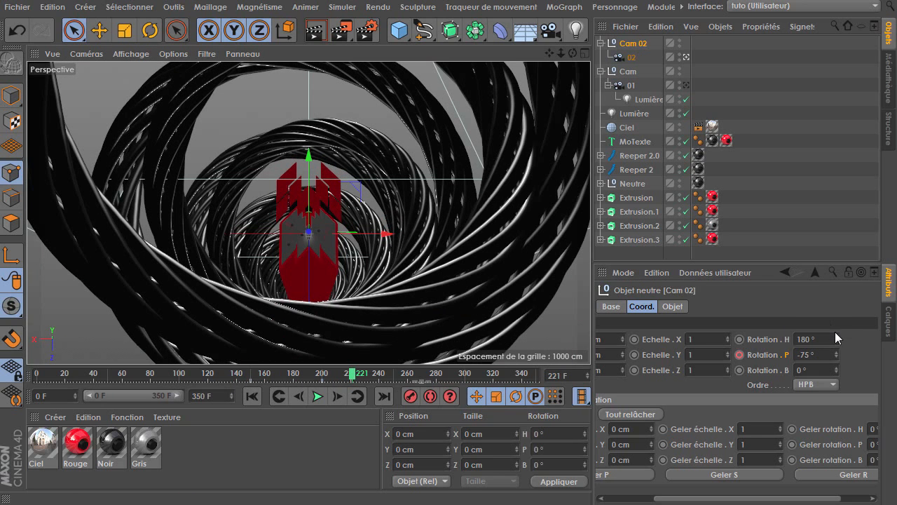
pyautogui.moveTo(835, 337); pyautogui.dragTo(859, 337)
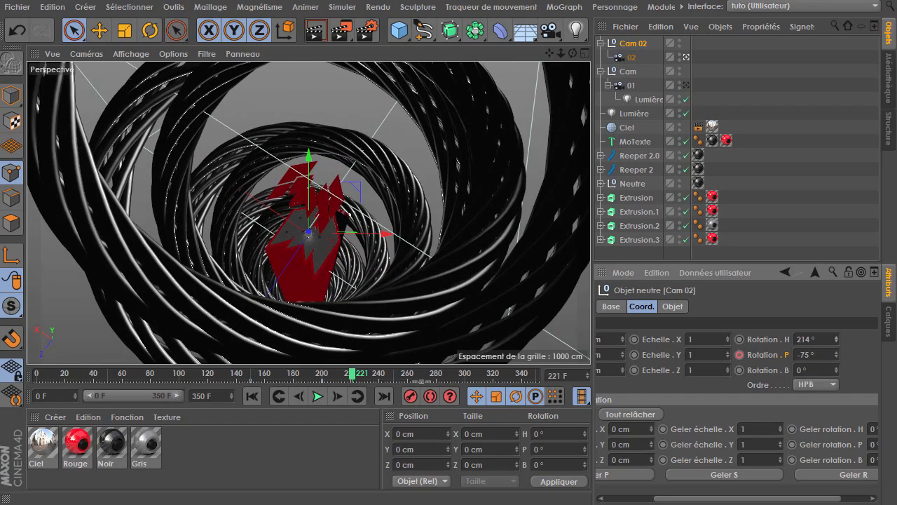
pyautogui.moveTo(352, 375)
pyautogui.mouseDown()
pyautogui.moveTo(297, 377)
pyautogui.moveTo(309, 391)
pyautogui.moveTo(355, 391)
pyautogui.mouseUp()
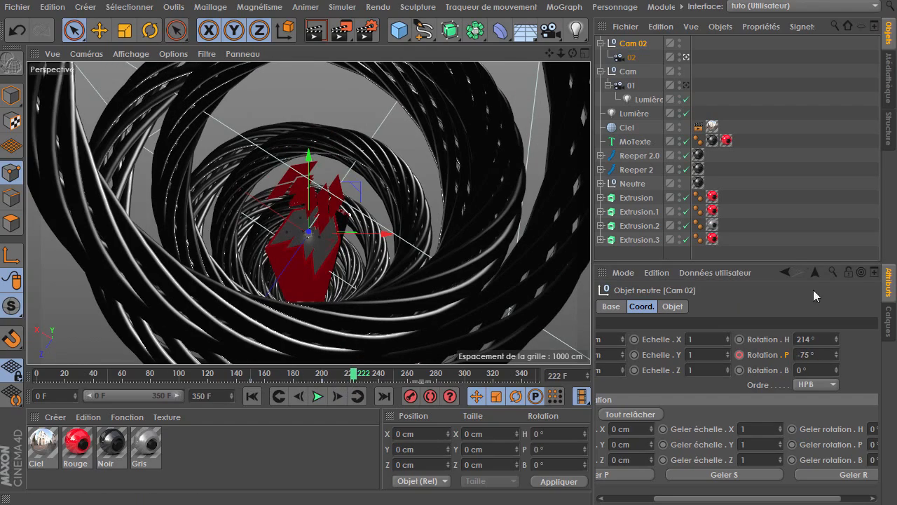
pyautogui.moveTo(809, 339); pyautogui.dragTo(830, 339)
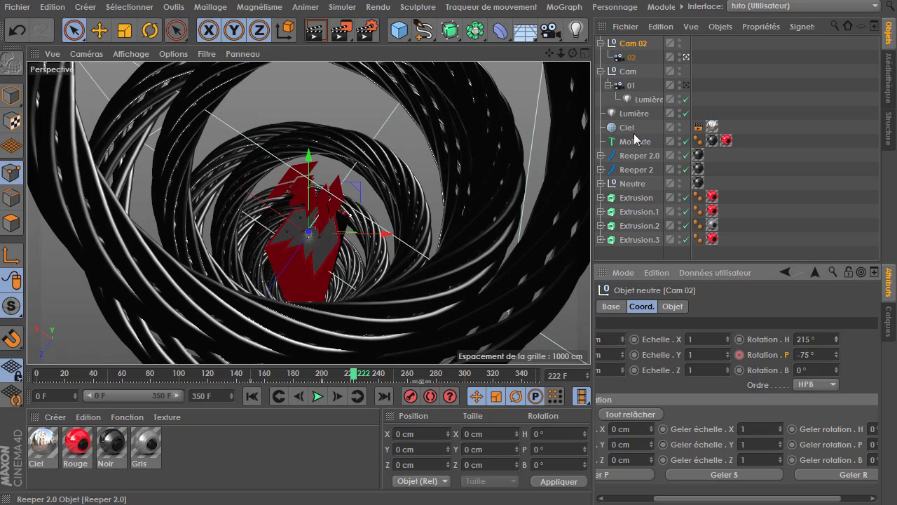
# Select the Cam null and look through camera 01 in the viewport
pyautogui.click(628, 71)
pyautogui.moveTo(325, 378); pyautogui.dragTo(291, 378)
pyautogui.moveTo(186, 390); pyautogui.dragTo(170, 378)
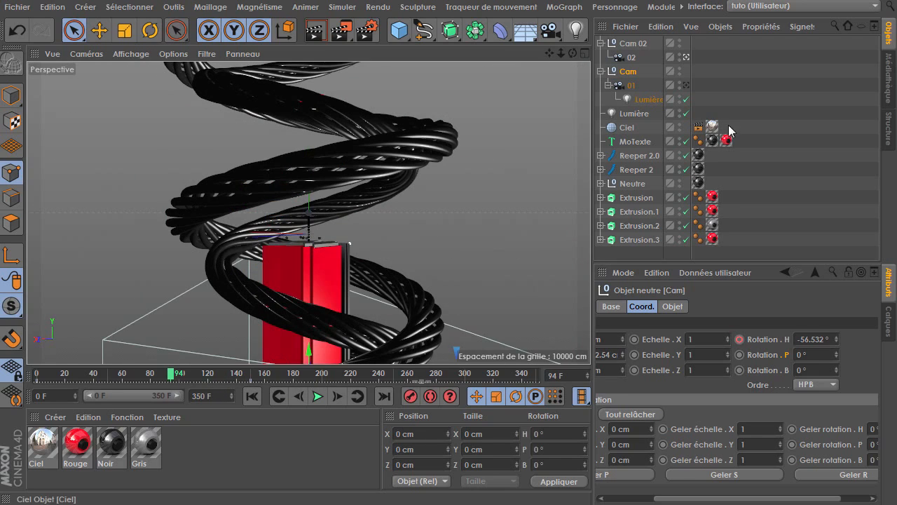
pyautogui.click(687, 85)
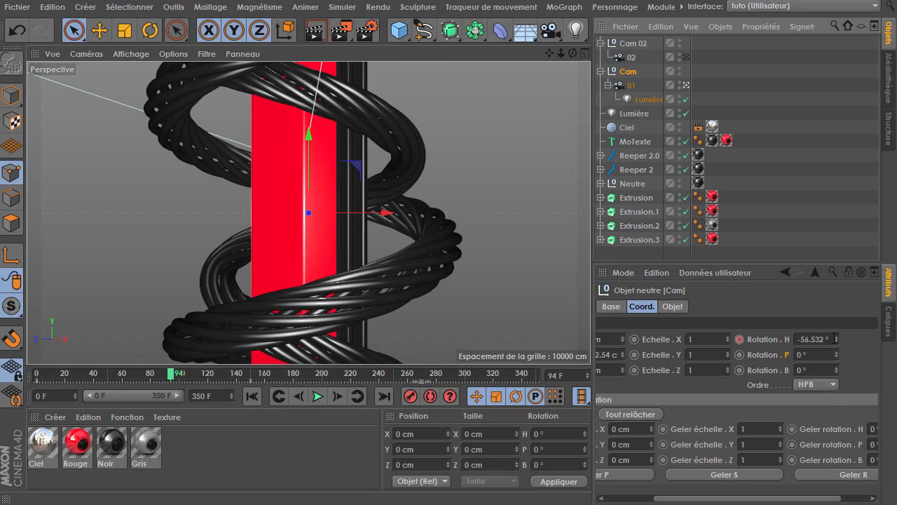
# At frame 162, set the Cam null's frozen heading rotation to 155°
pyautogui.moveTo(207, 383); pyautogui.dragTo(267, 373)
pyautogui.moveTo(715, 383); pyautogui.dragTo(665, 381)
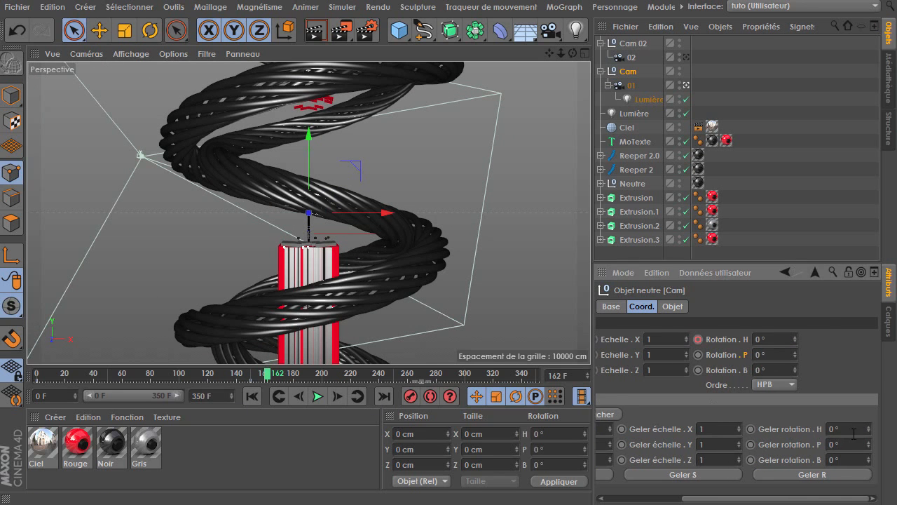
pyautogui.moveTo(871, 436); pyautogui.dragTo(844, 410)
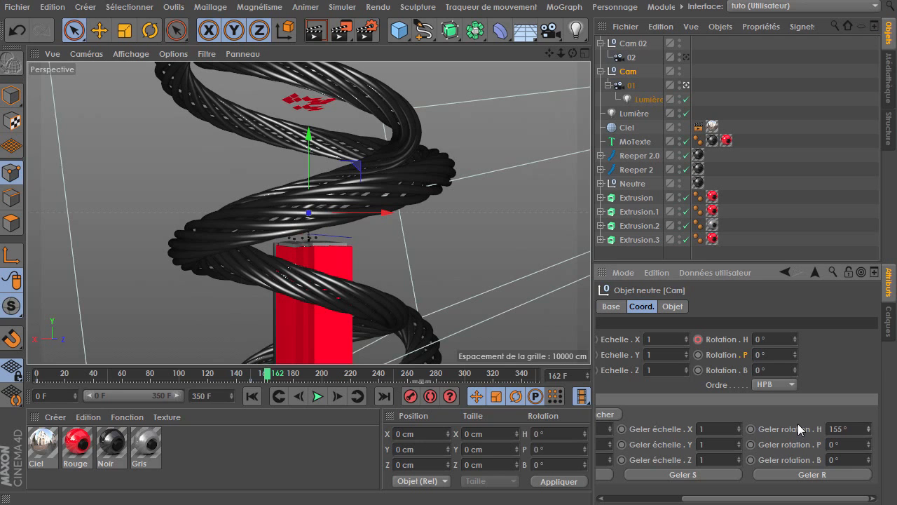
# Set the Cam null's frozen heading rotation to 215° and scrub the timeline to check it
pyautogui.moveTo(871, 429); pyautogui.dragTo(748, 330)
pyautogui.moveTo(871, 429); pyautogui.dragTo(872, 400)
pyautogui.moveTo(261, 379)
pyautogui.mouseDown()
pyautogui.moveTo(243, 380)
pyautogui.moveTo(268, 379)
pyautogui.mouseUp()
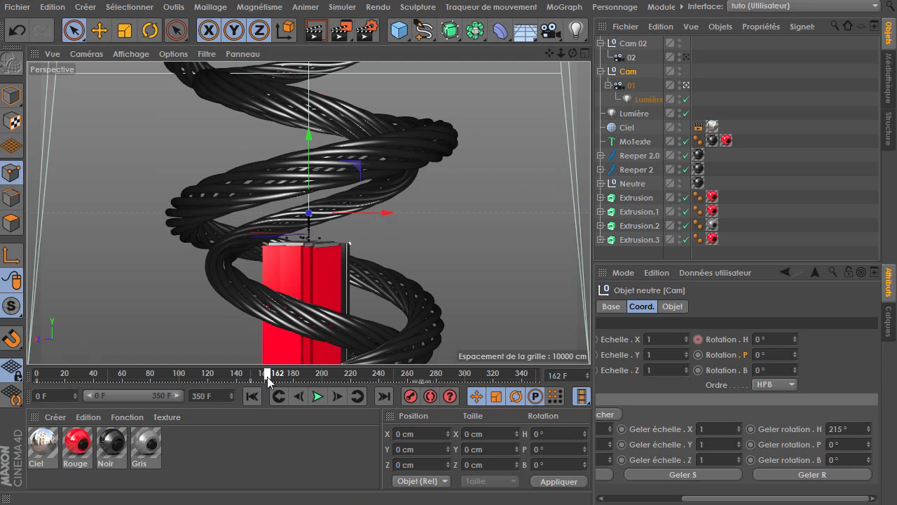
# Look through camera 02, select the Cam 02 null, and scrub the timeline to review its motion
pyautogui.click(687, 56)
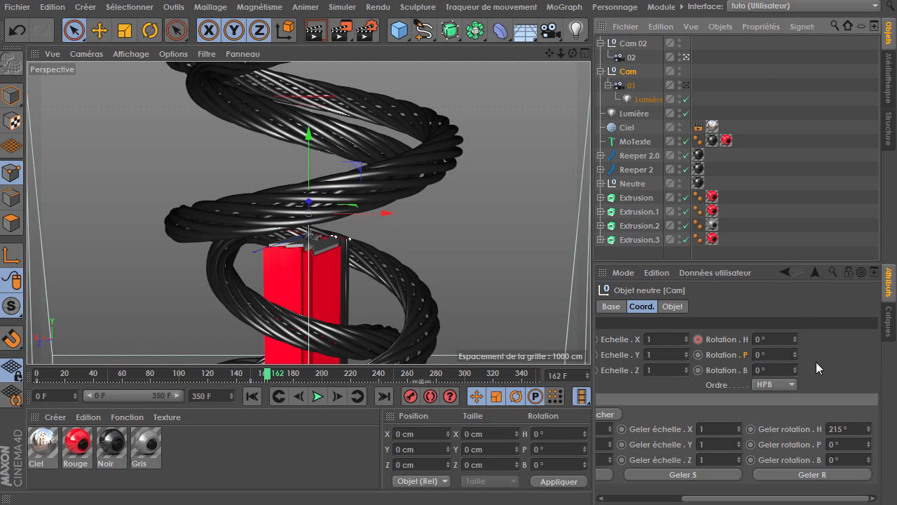
pyautogui.click(633, 43)
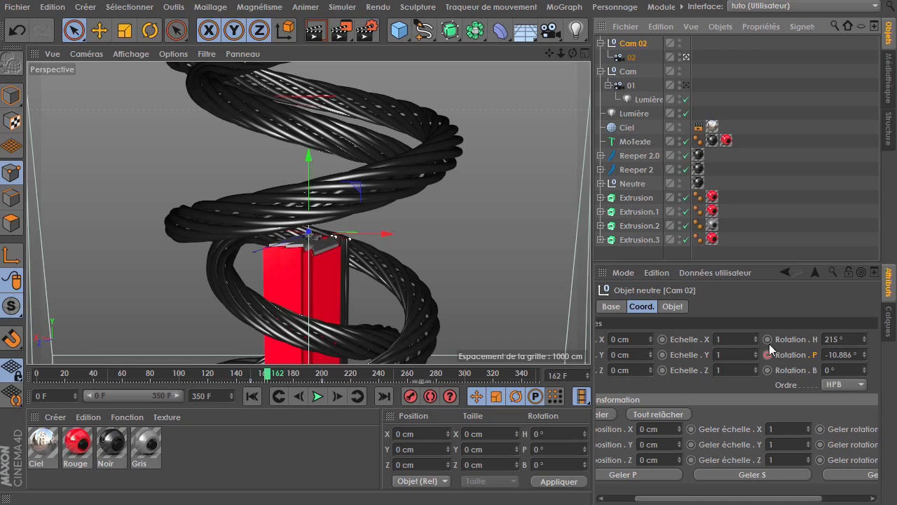
pyautogui.click(280, 397)
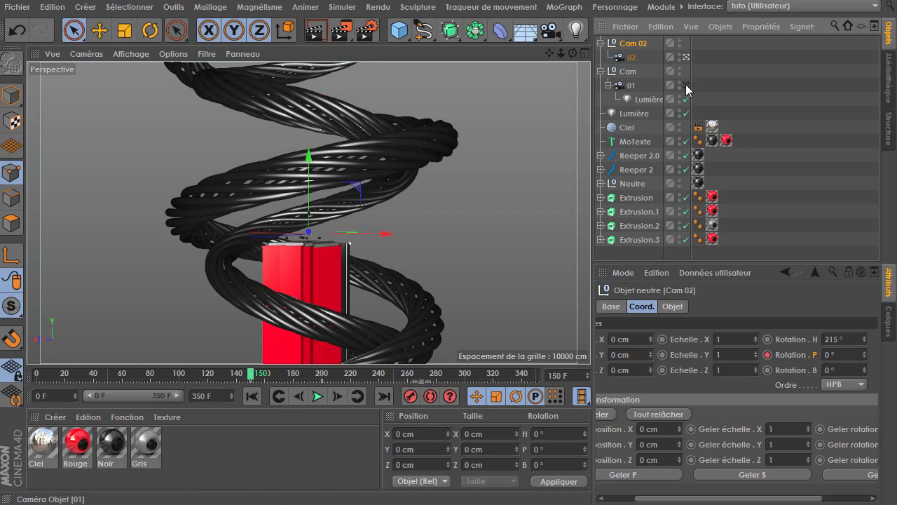
pyautogui.moveTo(254, 375); pyautogui.dragTo(338, 382)
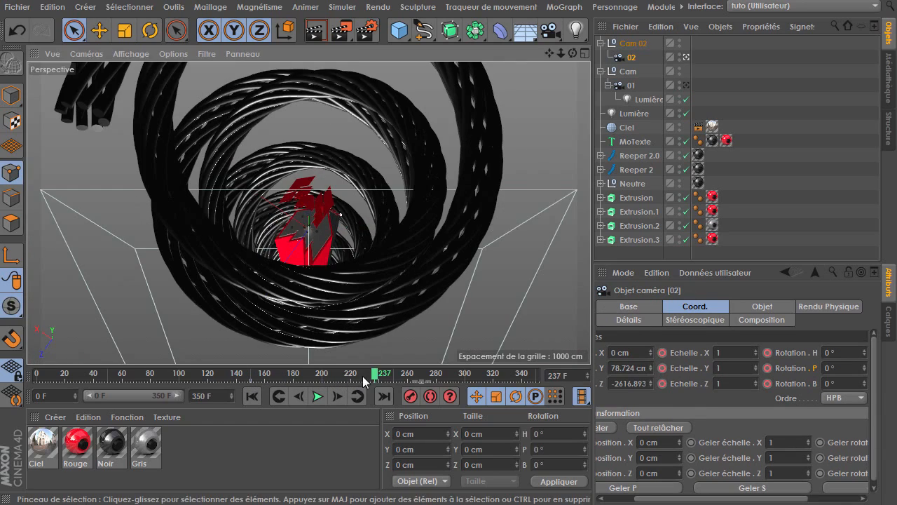
pyautogui.moveTo(362, 376); pyautogui.dragTo(312, 382)
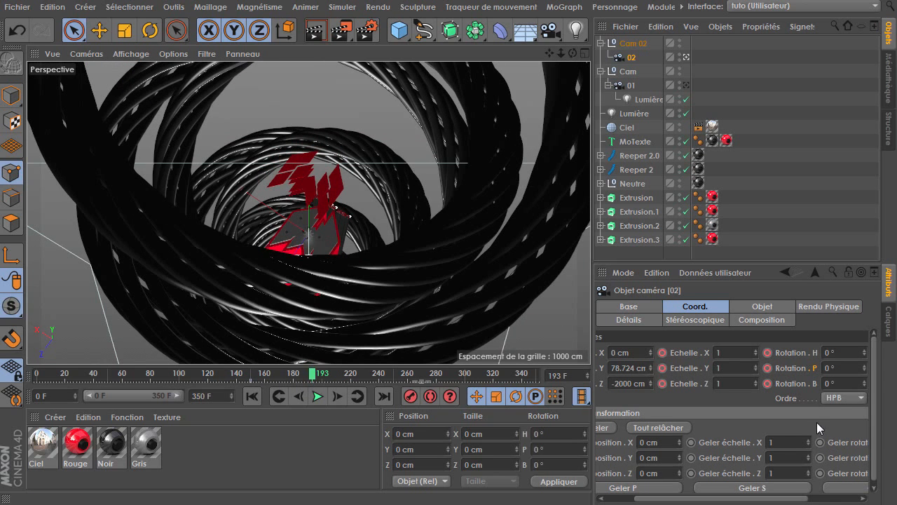
pyautogui.hscroll(3, 816, 422)
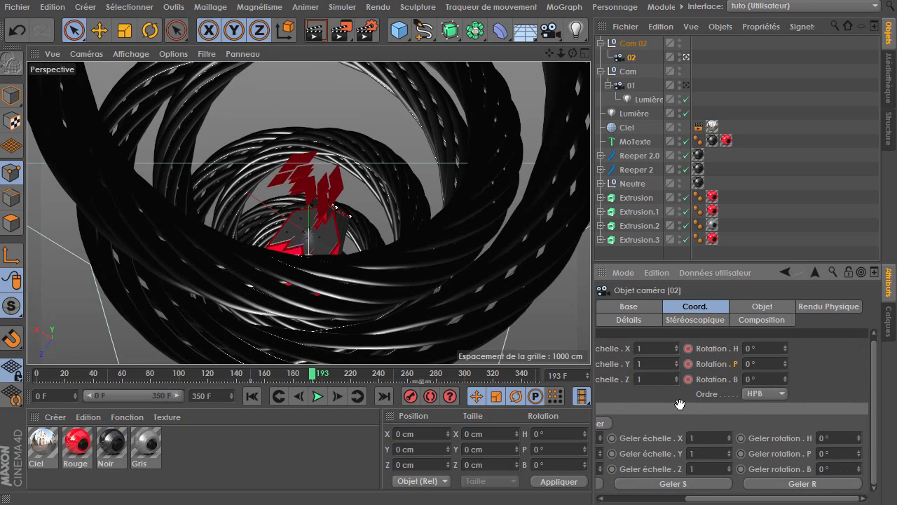
pyautogui.click(630, 43)
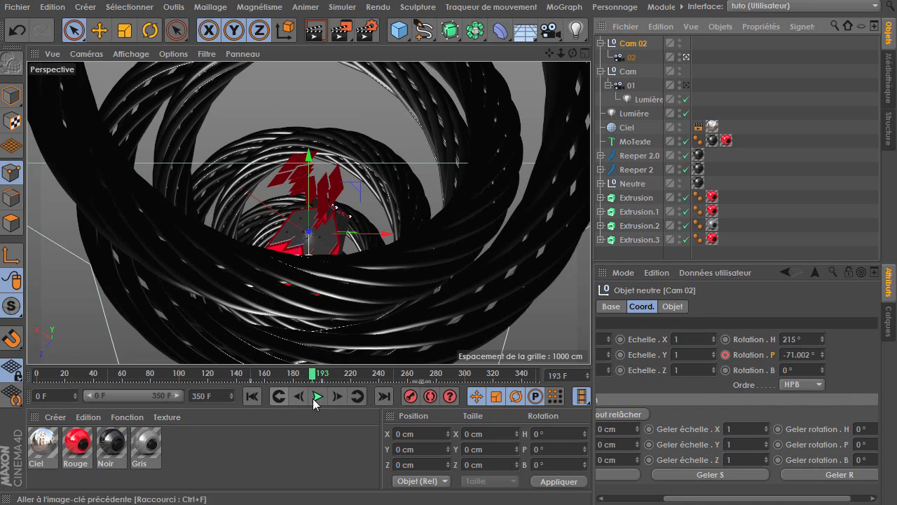
# At frame 200, add a heading rotation key to the Cam 02 null
pyautogui.click(357, 396)
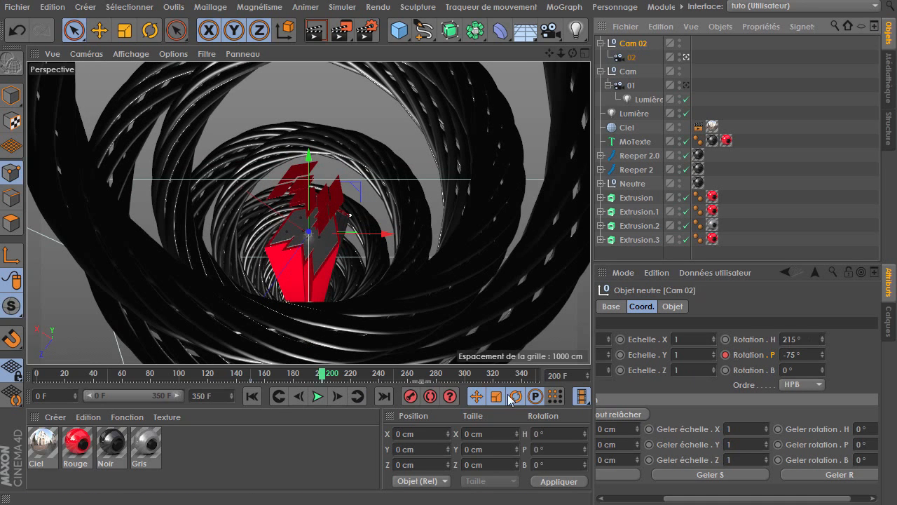
pyautogui.click(279, 396)
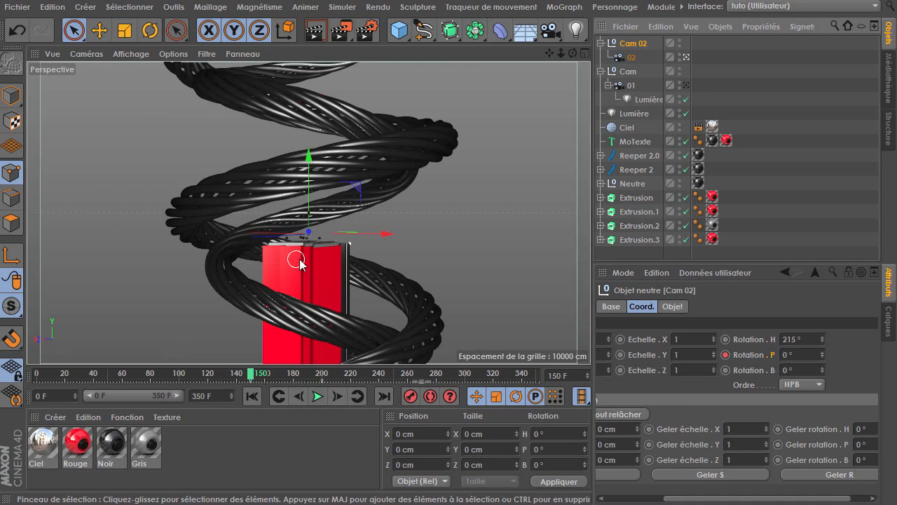
pyautogui.click(357, 396)
pyautogui.click(725, 338)
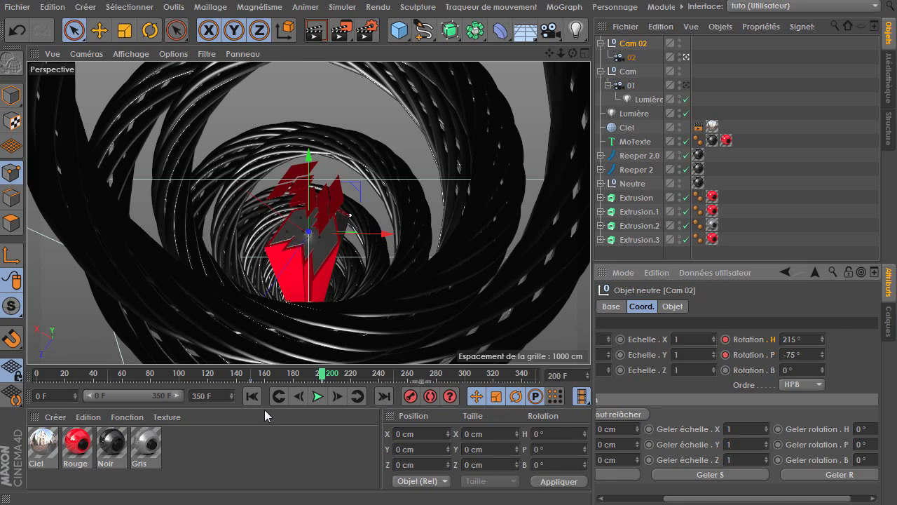
# At frame 150, set Cam 02's heading rotation to 105°
pyautogui.click(280, 396)
pyautogui.moveTo(823, 344); pyautogui.dragTo(823, 393)
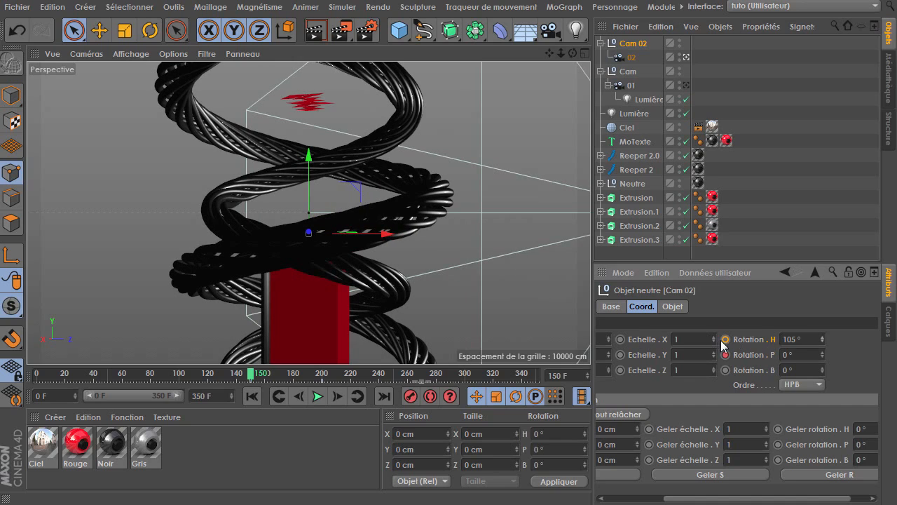
# Play back the animation and review both camera rigs around frame 150
pyautogui.click(318, 396)
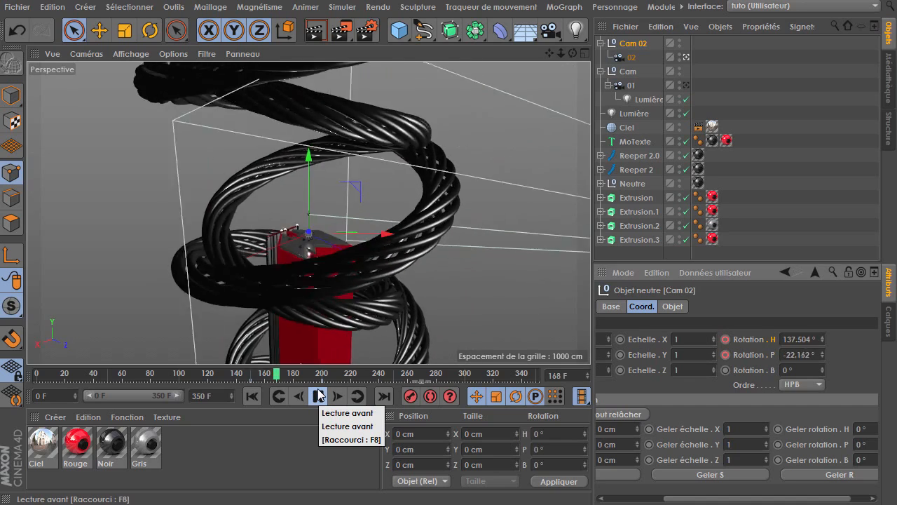
pyautogui.click(318, 396)
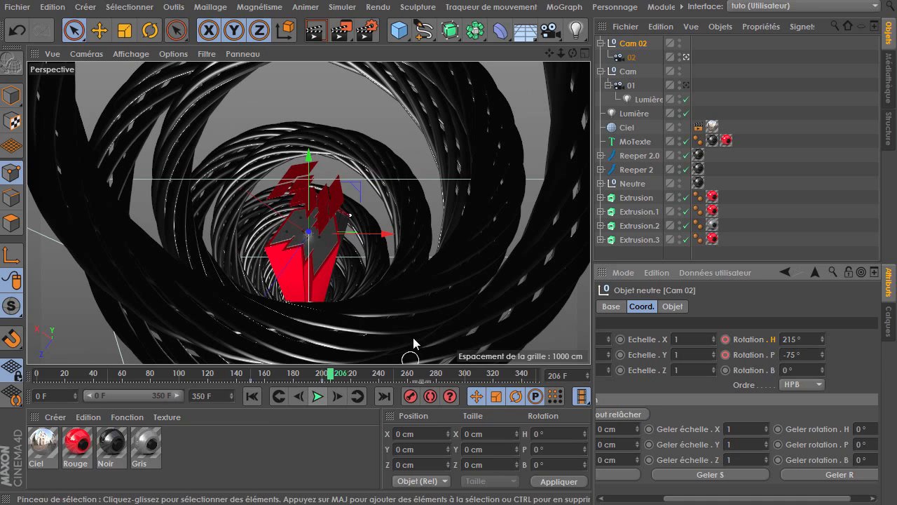
pyautogui.click(280, 397)
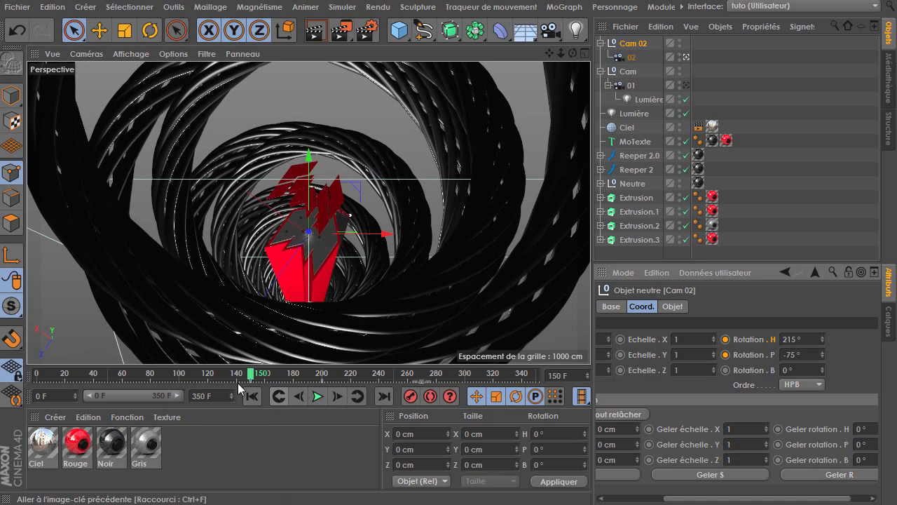
pyautogui.click(299, 396)
pyautogui.click(628, 71)
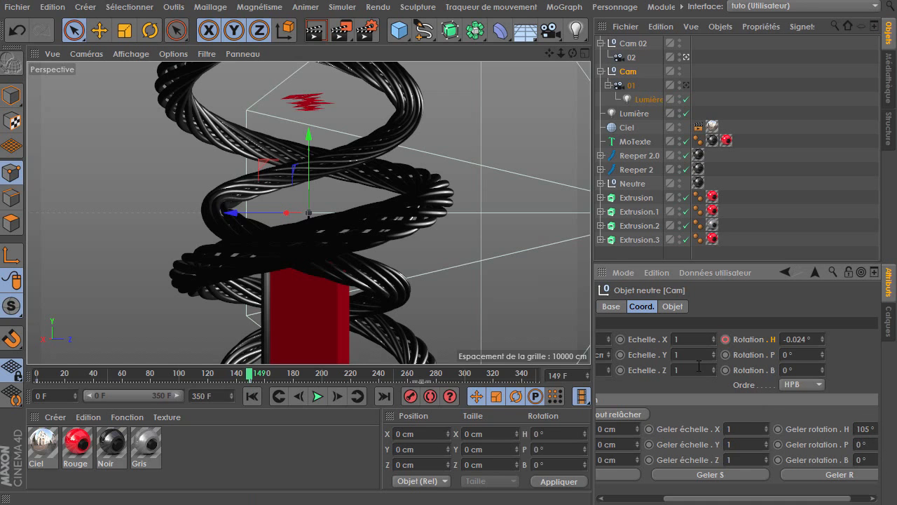
pyautogui.press('Return')
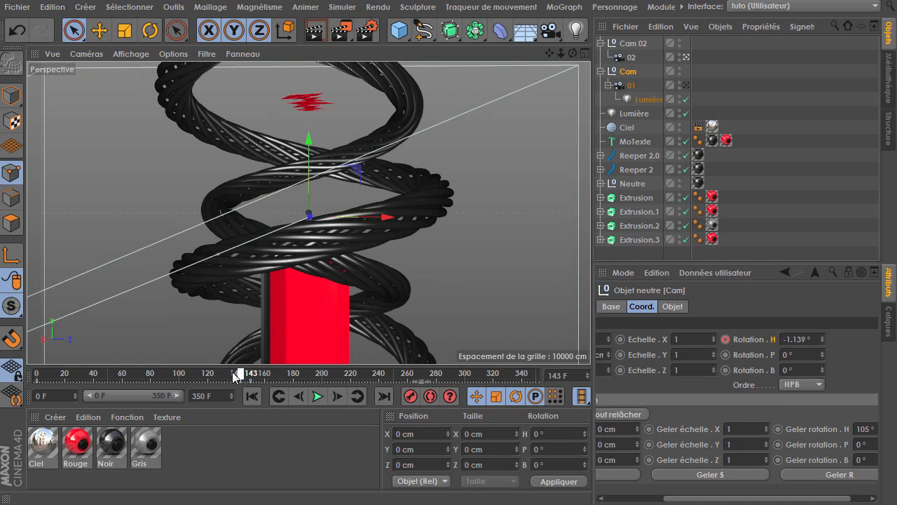
pyautogui.click(317, 397)
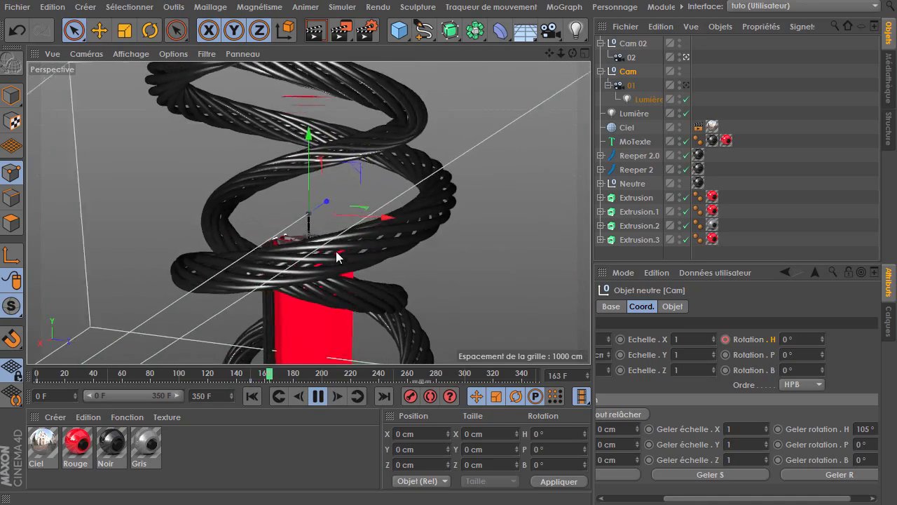
pyautogui.click(317, 396)
# Set camera 02's focal length to the Grand angle (25 mm) preset
pyautogui.click(629, 60)
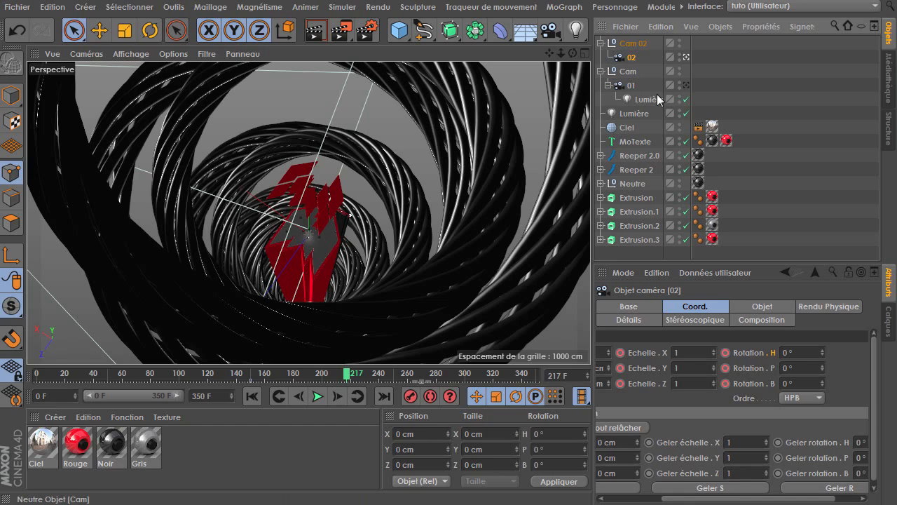
pyautogui.click(763, 307)
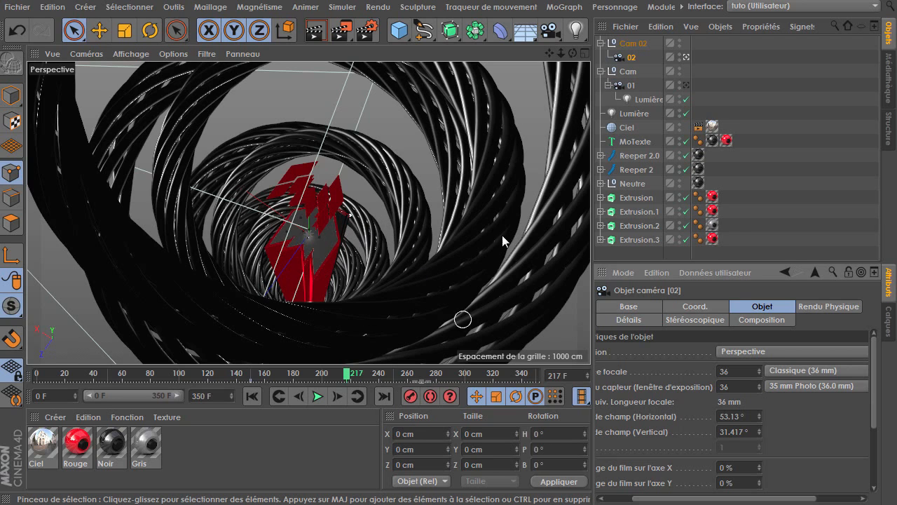
pyautogui.click(799, 370)
pyautogui.click(800, 417)
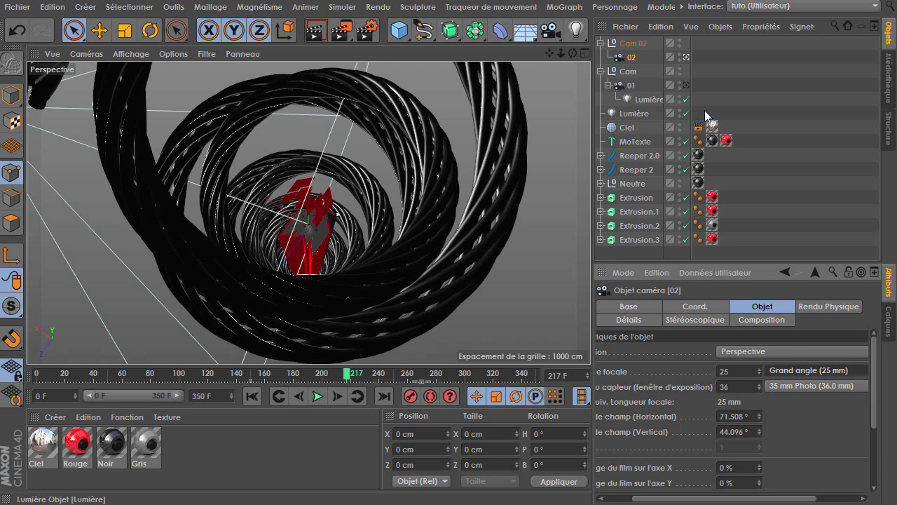
# Copy the light from camera 01 into camera 02 and reset the copy's position and rotation to zero
pyautogui.click(640, 100)
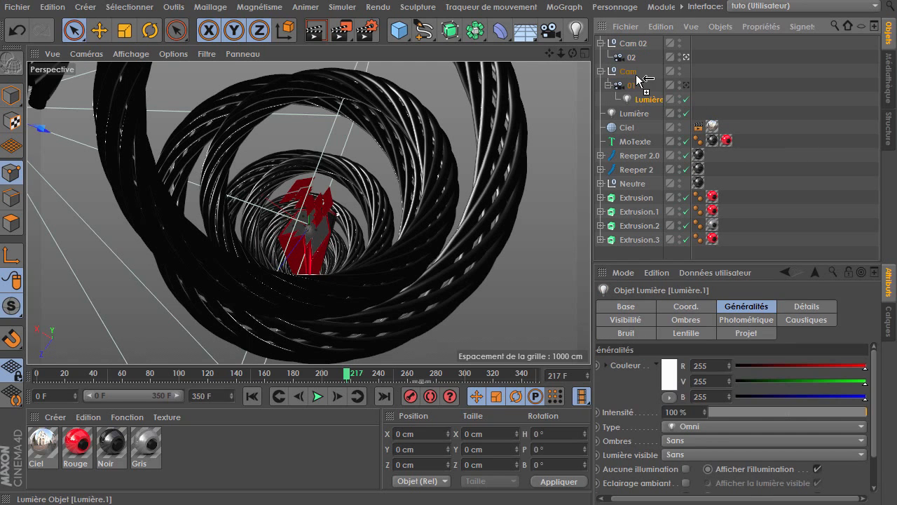
pyautogui.keyDown('ctrl'); pyautogui.moveTo(631, 59); pyautogui.dragTo(633, 60); pyautogui.keyUp('ctrl')
pyautogui.click(683, 306)
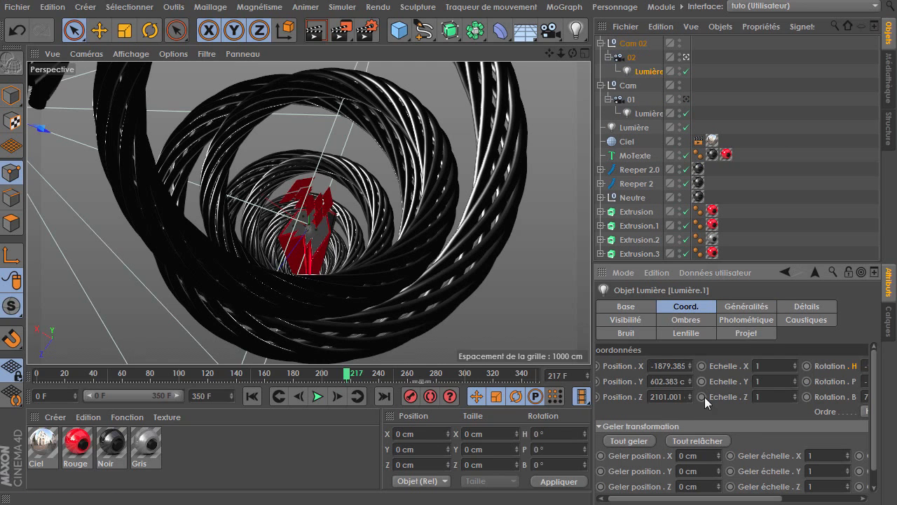
pyautogui.rightClick(685, 366)
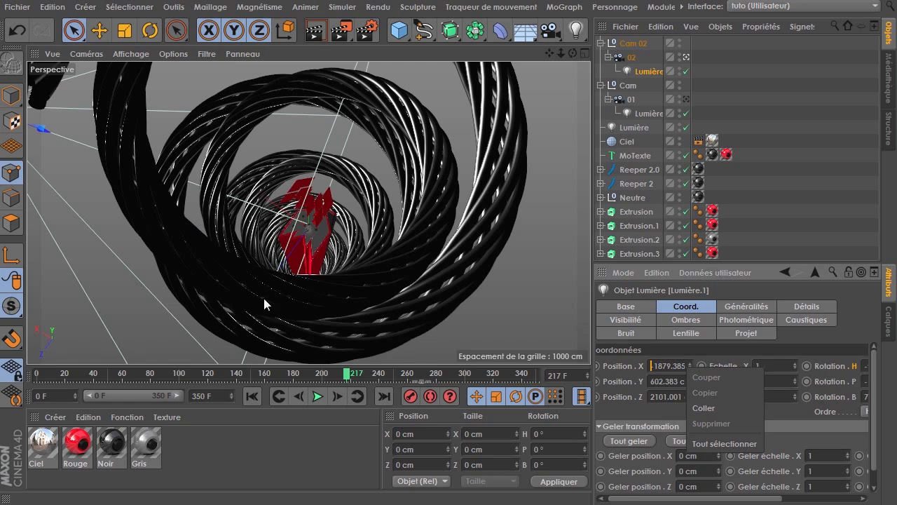
pyautogui.click(562, 382)
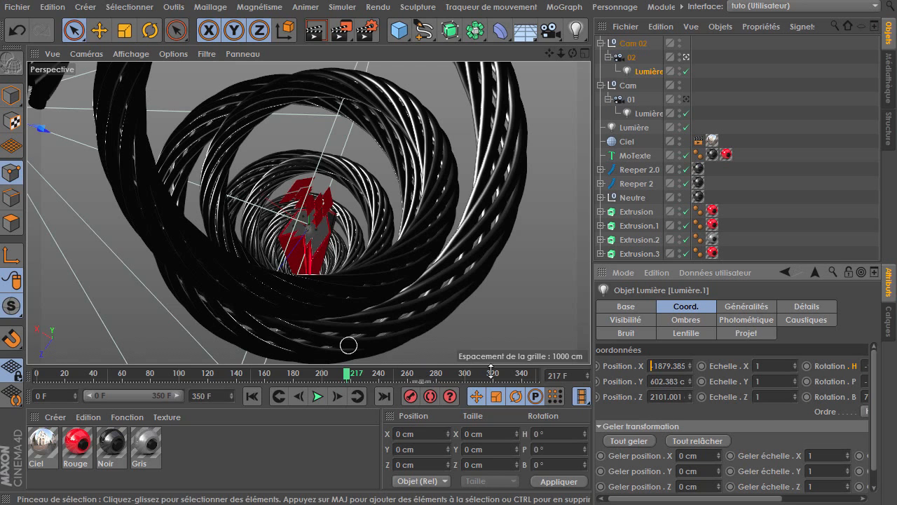
pyautogui.rightClick(689, 365)
pyautogui.rightClick(689, 381)
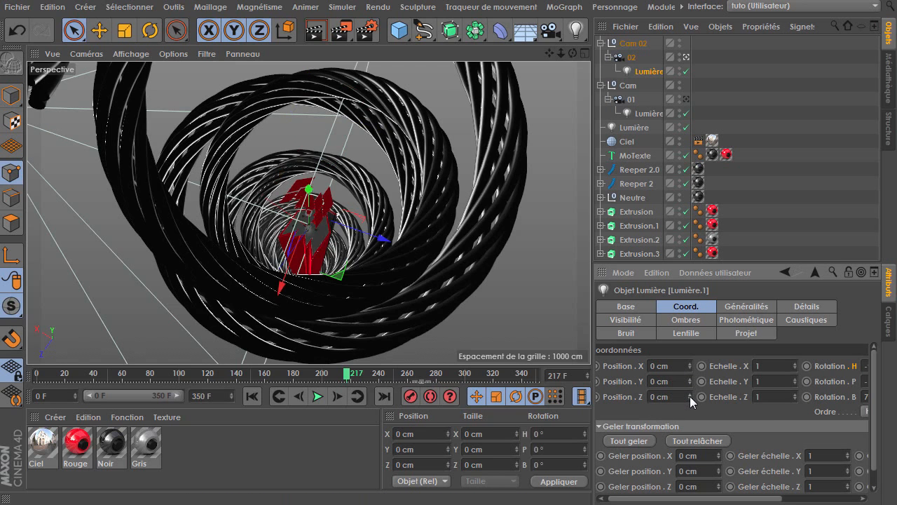
pyautogui.rightClick(689, 396)
pyautogui.moveTo(725, 413); pyautogui.dragTo(635, 411)
pyautogui.rightClick(813, 363)
pyautogui.rightClick(814, 378)
pyautogui.rightClick(816, 394)
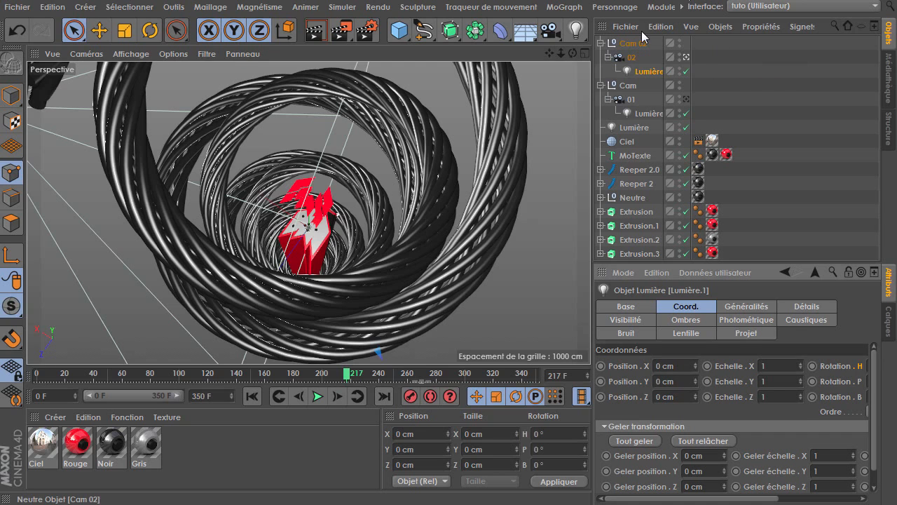
# At frame 150, set camera 02's focal length to Classique (36 mm) and key it
pyautogui.click(633, 57)
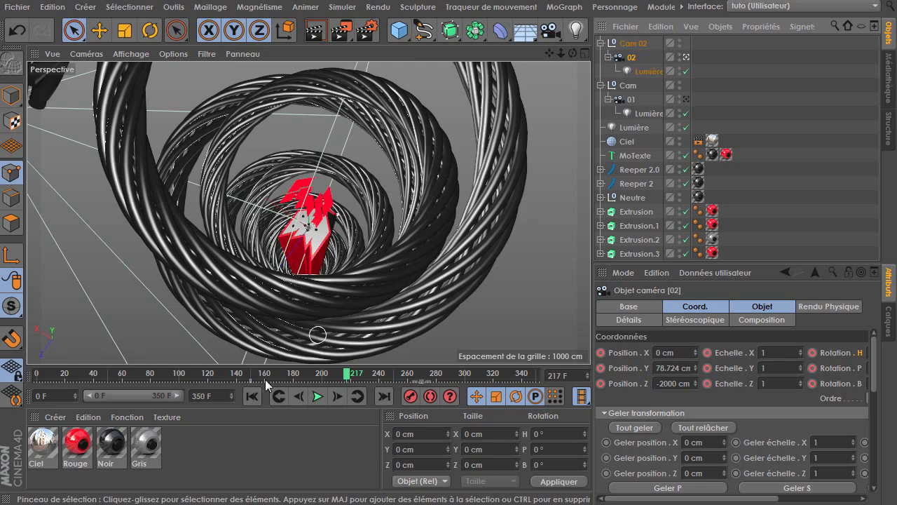
pyautogui.click(278, 396)
pyautogui.click(767, 306)
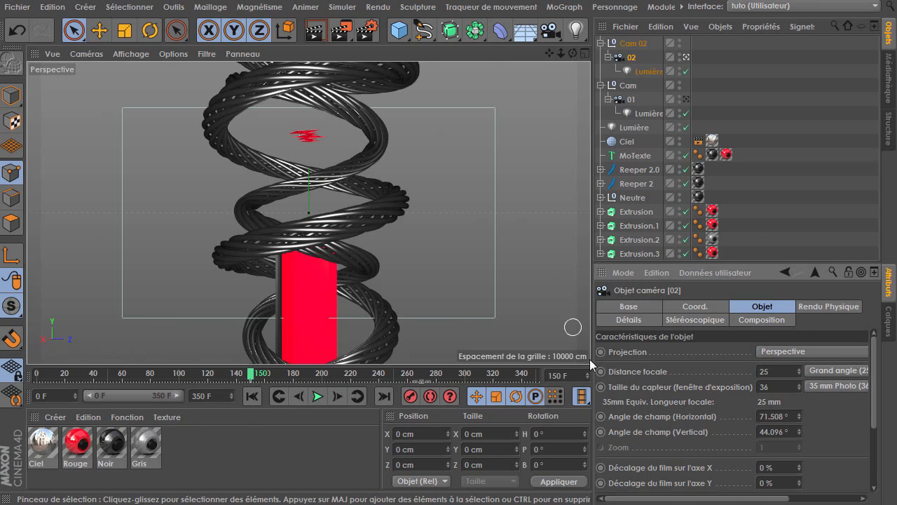
pyautogui.click(834, 371)
pyautogui.click(829, 433)
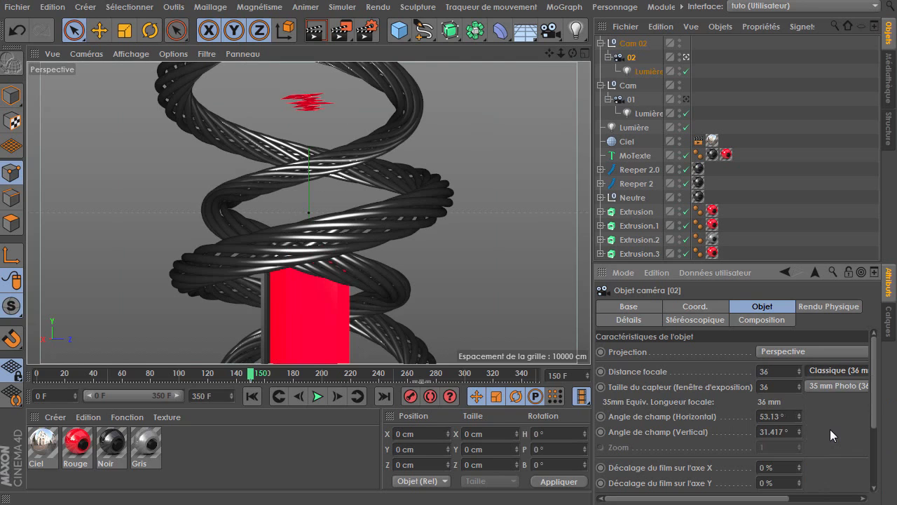
pyautogui.click(601, 371)
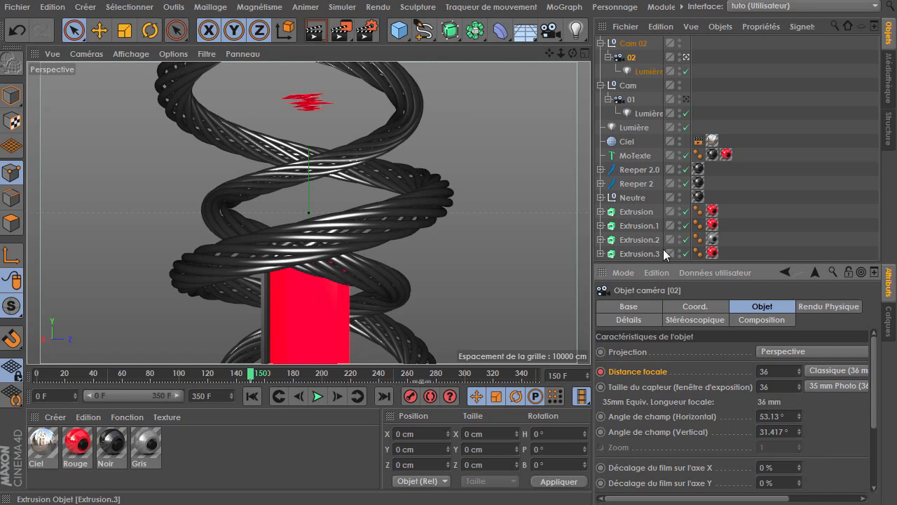
# At frame 200, set camera 02's focal length to 20 mm
pyautogui.click(631, 99)
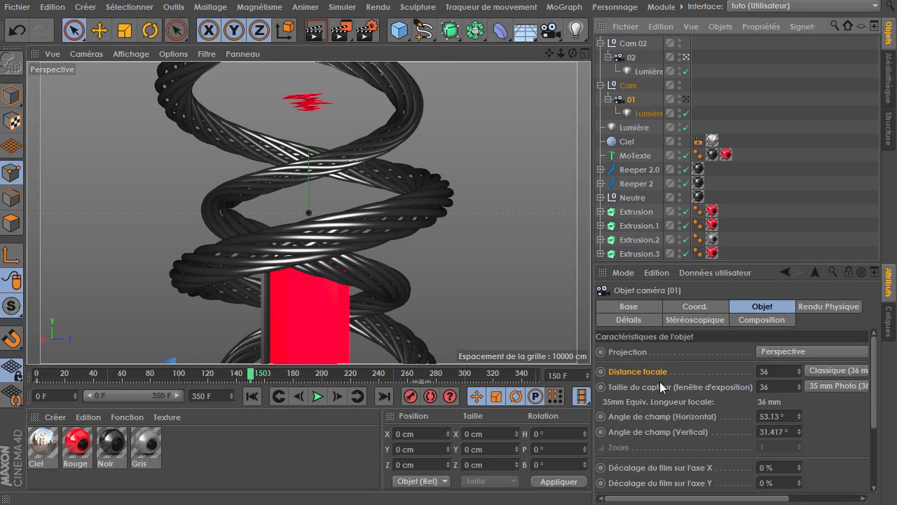
pyautogui.click(631, 56)
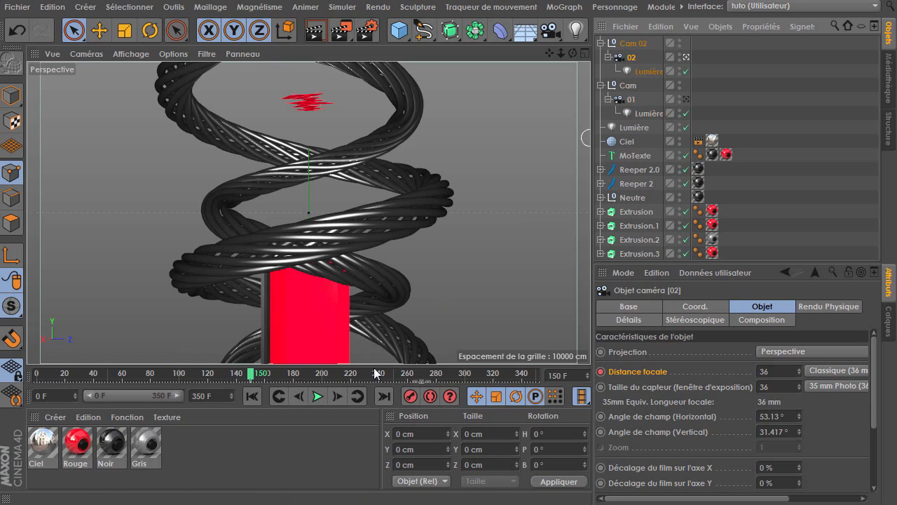
pyautogui.moveTo(260, 376); pyautogui.dragTo(324, 382)
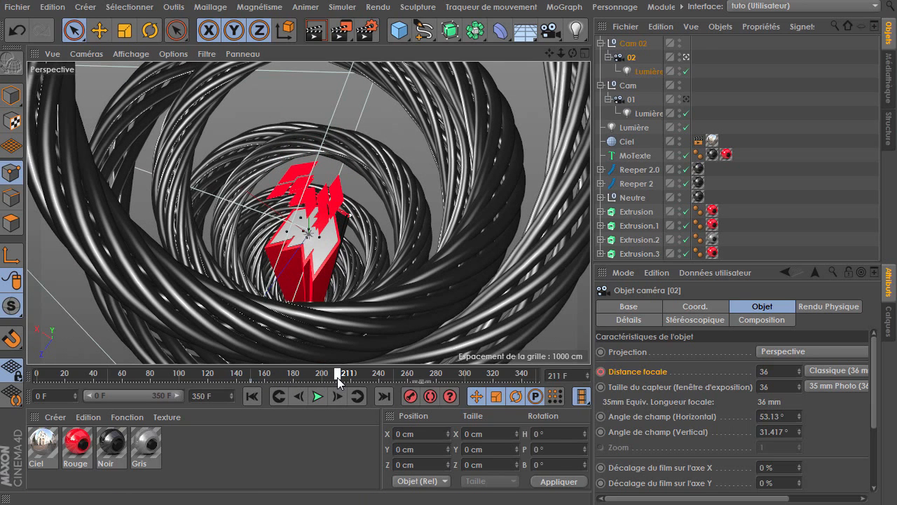
pyautogui.click(846, 372)
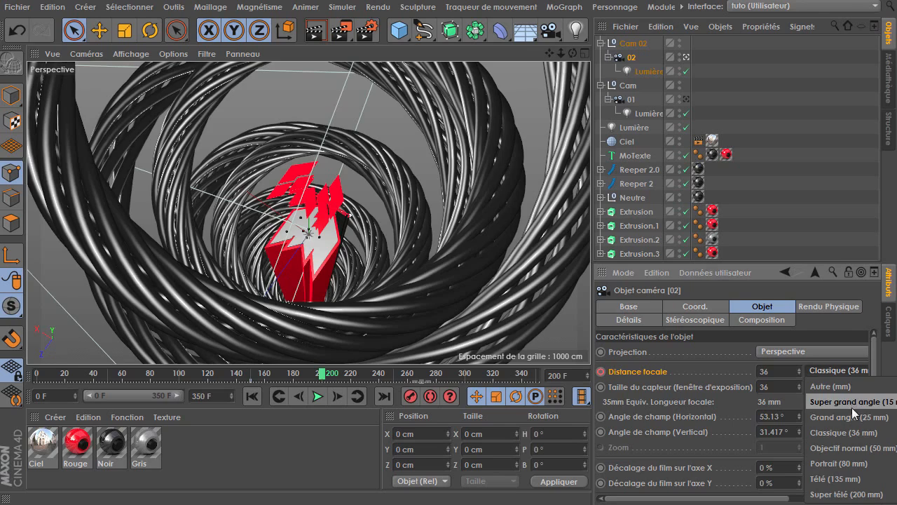
pyautogui.click(851, 403)
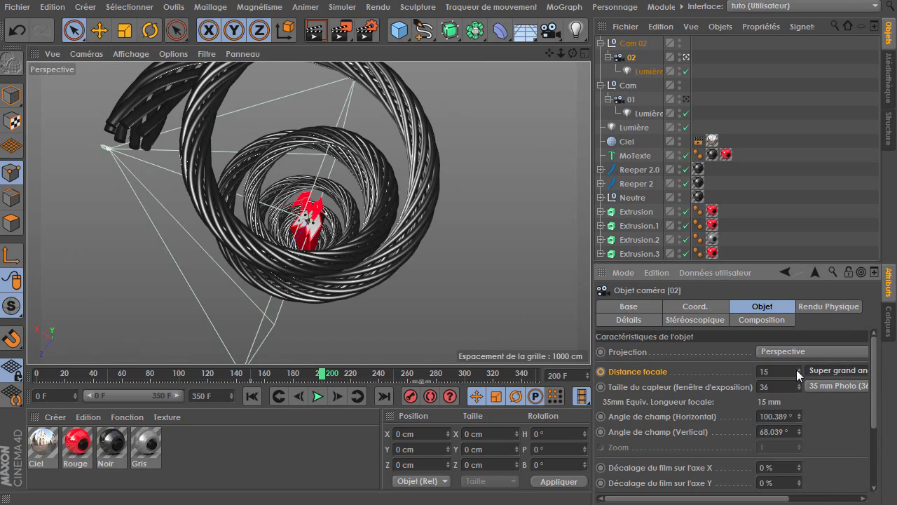
pyautogui.moveTo(798, 368)
pyautogui.mouseDown()
pyautogui.moveTo(823, 348)
pyautogui.moveTo(796, 378)
pyautogui.mouseUp()
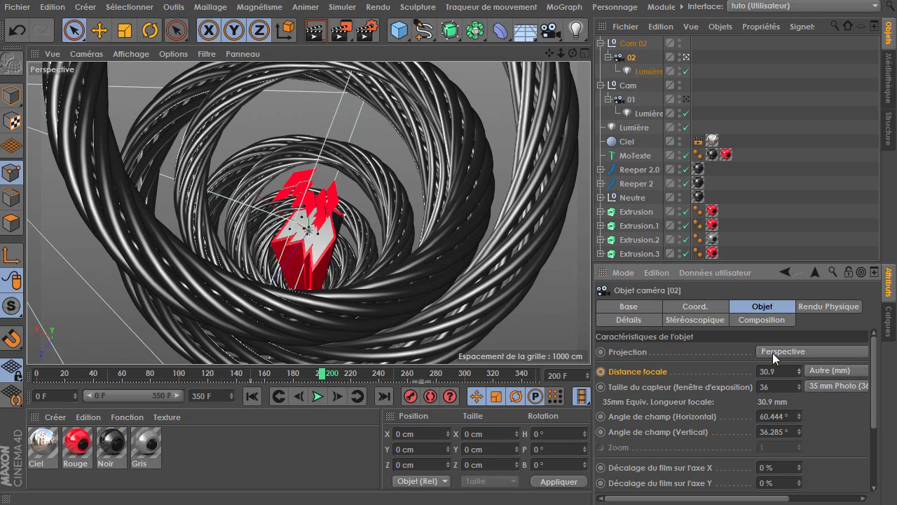
pyautogui.moveTo(799, 379); pyautogui.dragTo(798, 390)
pyautogui.click(832, 370)
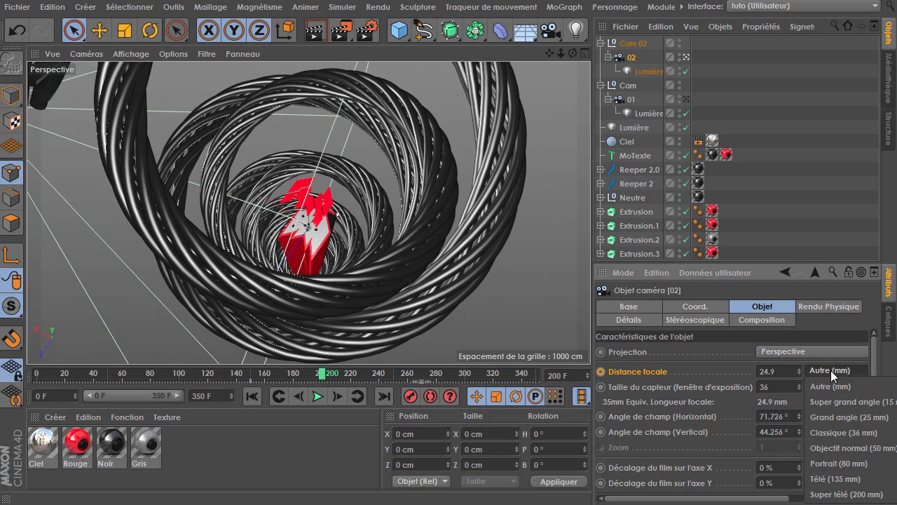
pyautogui.click(839, 418)
pyautogui.moveTo(799, 373)
pyautogui.mouseDown()
pyautogui.moveTo(799, 385)
pyautogui.moveTo(799, 375)
pyautogui.mouseUp()
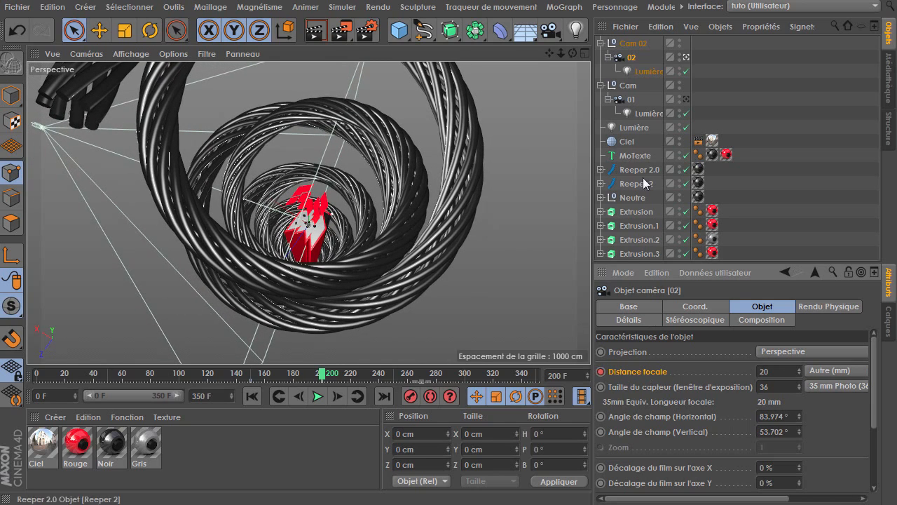
# Set the Cam 02 null's pitch rotation to -81°
pyautogui.click(634, 44)
pyautogui.click(639, 306)
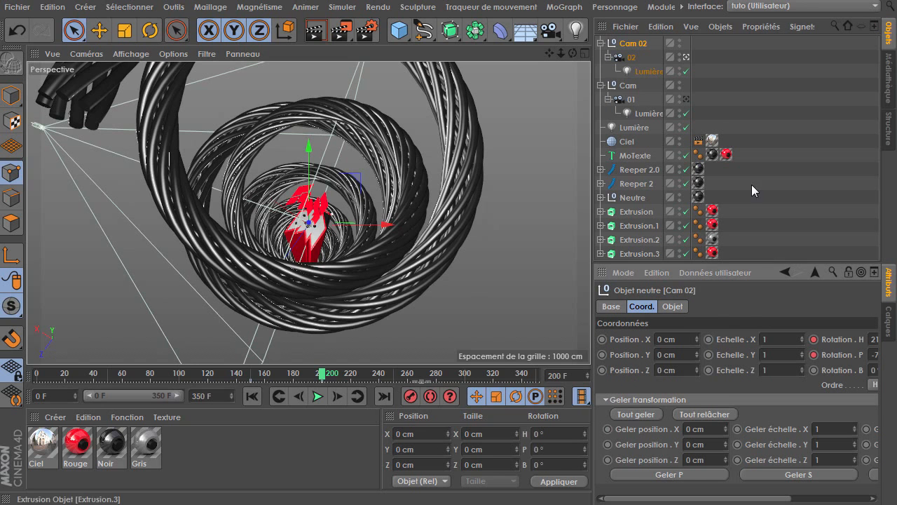
pyautogui.moveTo(719, 384); pyautogui.dragTo(662, 383)
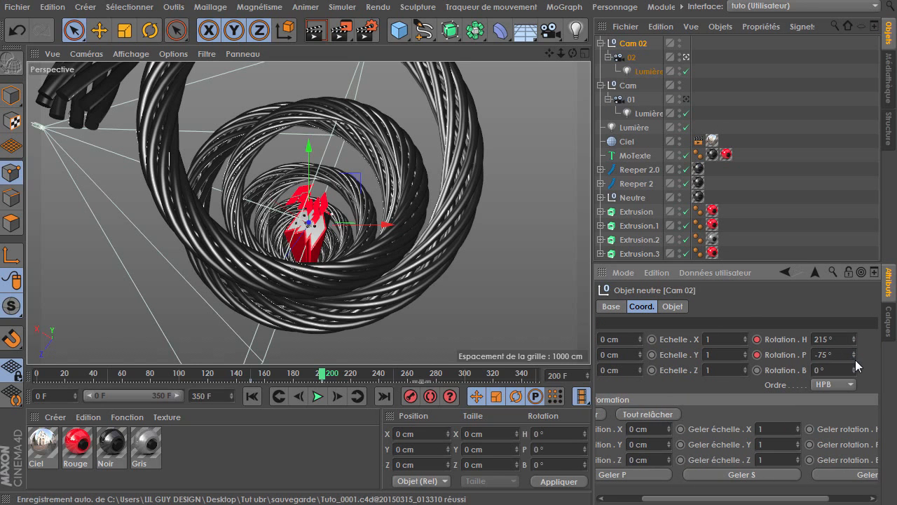
pyautogui.moveTo(856, 358); pyautogui.dragTo(856, 366)
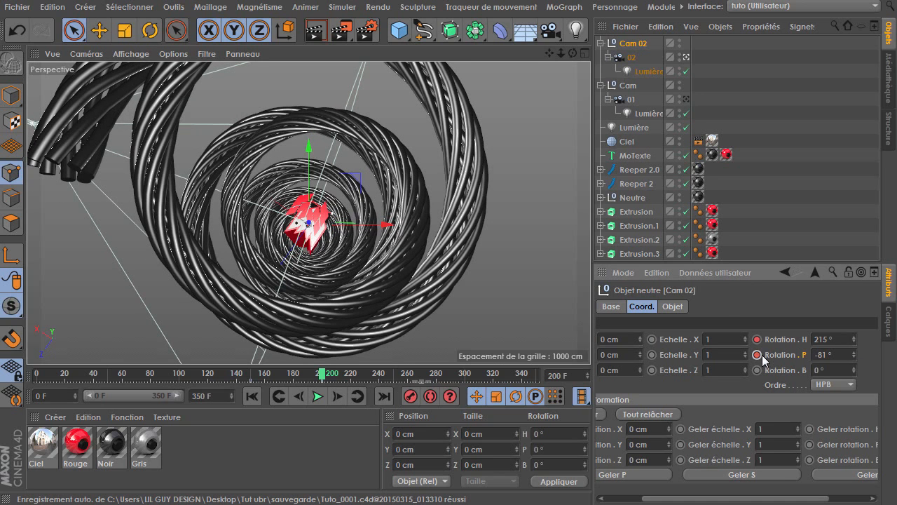
# Select the Spirale splines under both Reeper objects and set their height to 4500 cm
pyautogui.click(640, 184)
pyautogui.click(726, 307)
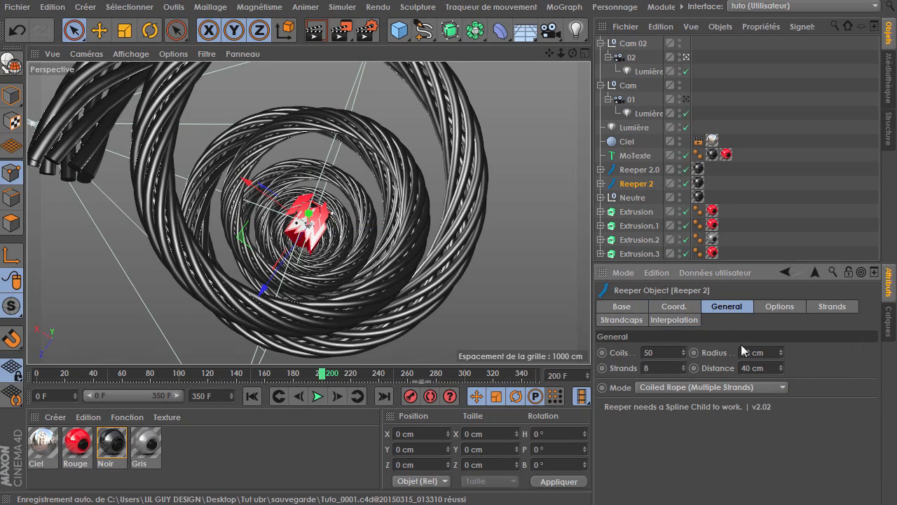
pyautogui.click(778, 306)
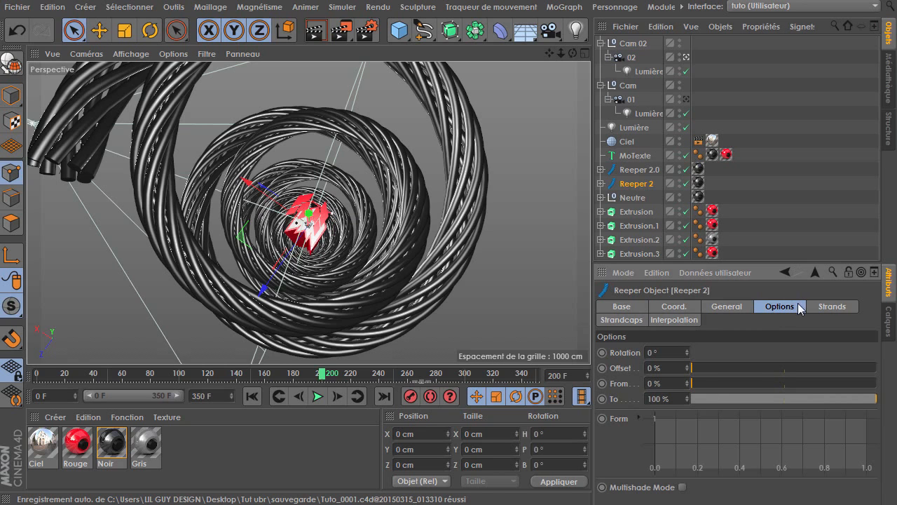
pyautogui.click(601, 183)
pyautogui.click(630, 198)
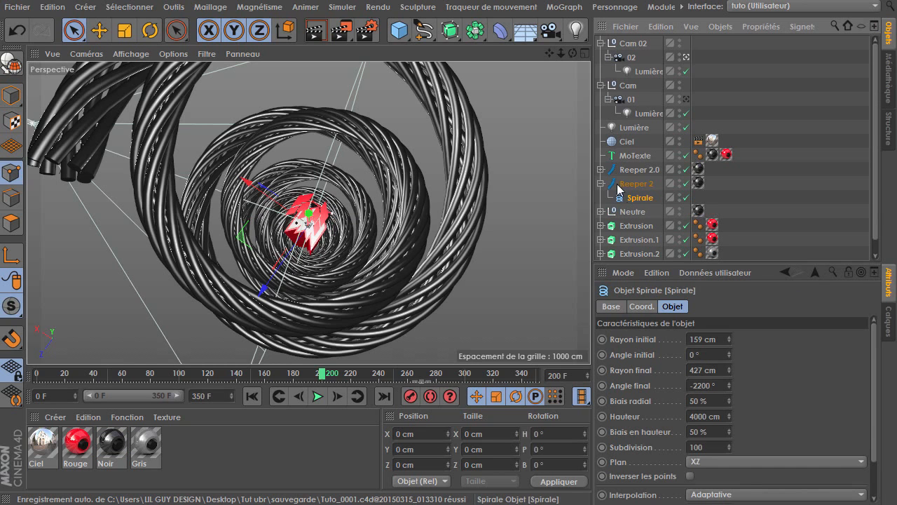
pyautogui.click(600, 169)
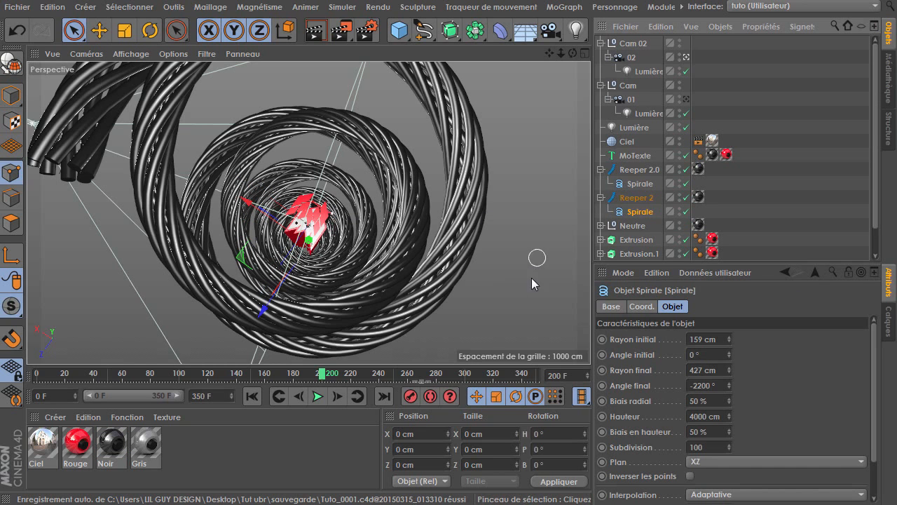
pyautogui.keyDown('ctrl'); pyautogui.click(649, 186); pyautogui.keyUp('ctrl')
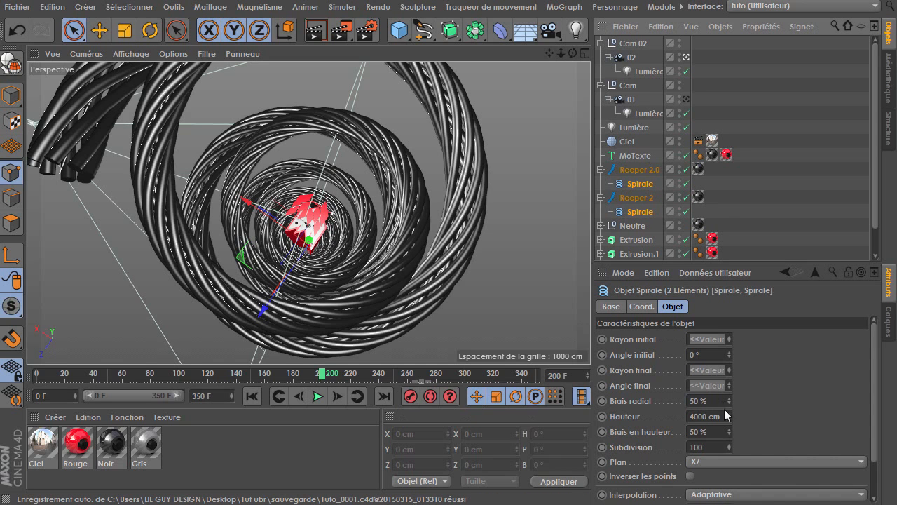
pyautogui.moveTo(726, 415)
pyautogui.mouseDown()
pyautogui.moveTo(727, 393)
pyautogui.moveTo(724, 416)
pyautogui.mouseUp()
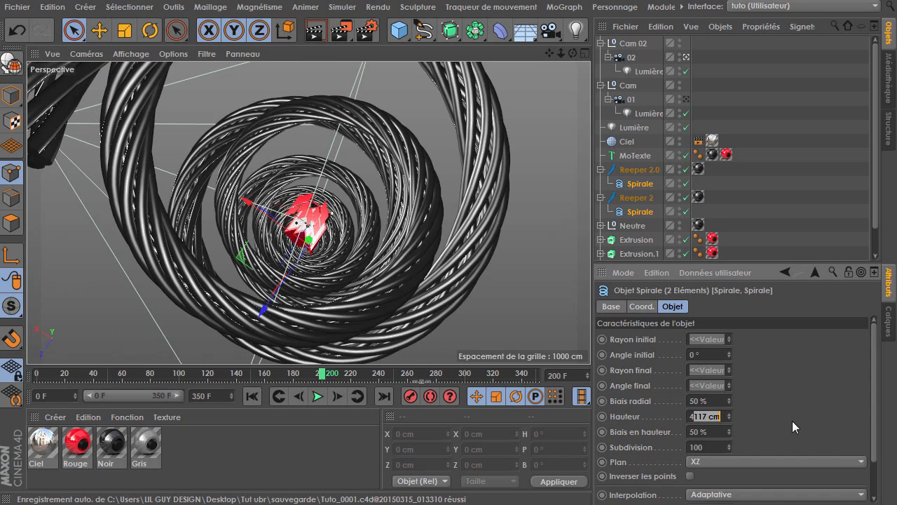
pyautogui.write('500')
pyautogui.press('Return')
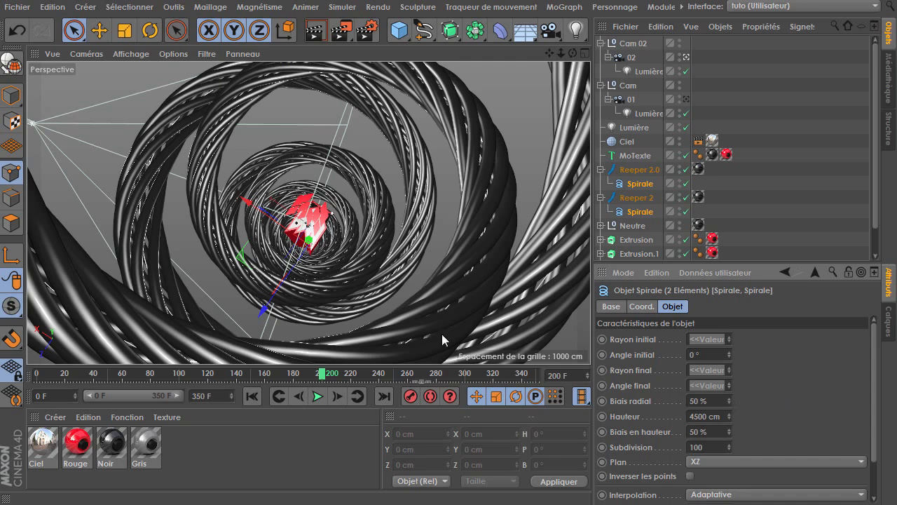
# Play back the animation around frames 190 to 250 to review the cameras along the taller helix
pyautogui.moveTo(561, 54); pyautogui.dragTo(361, 397)
pyautogui.moveTo(297, 371); pyautogui.dragTo(235, 372)
pyautogui.click(319, 397)
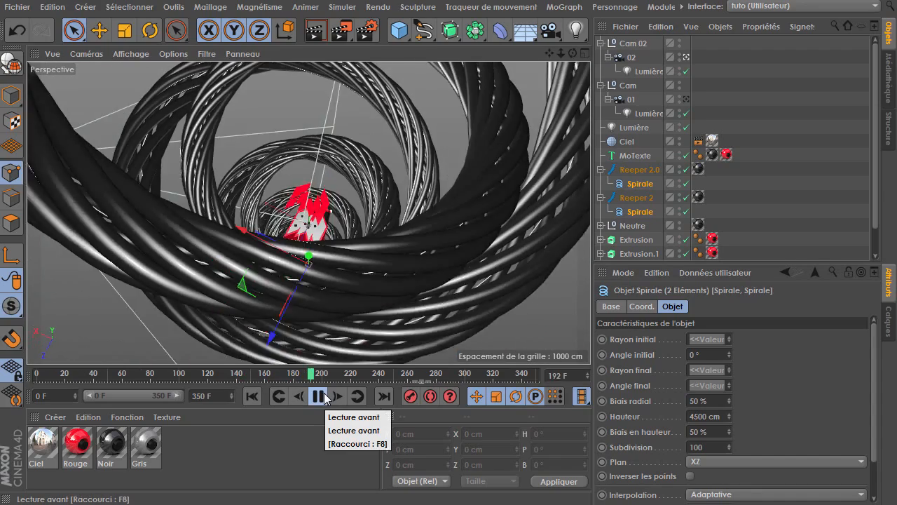
pyautogui.click(318, 397)
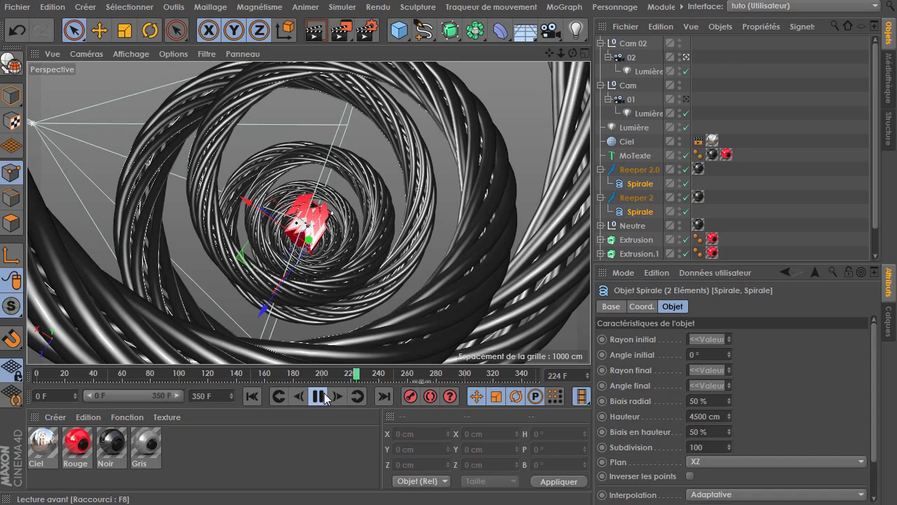
pyautogui.click(325, 397)
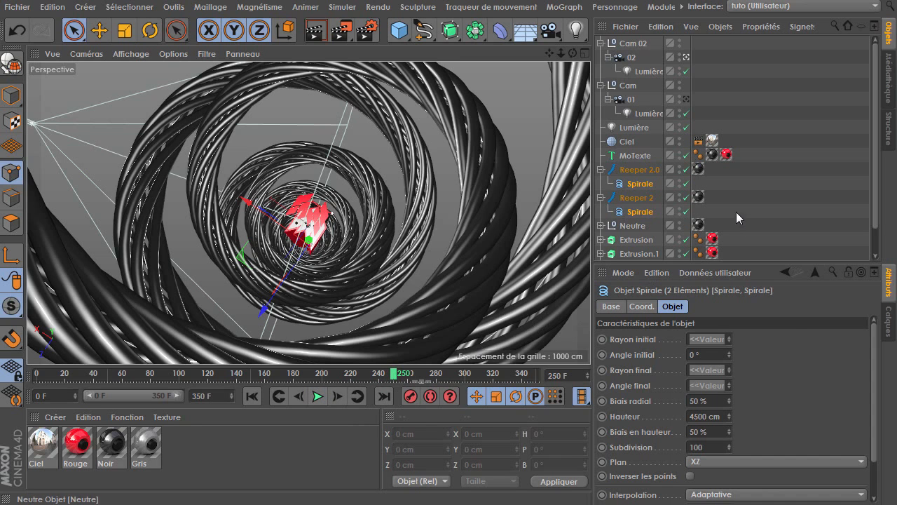
# At frame 225, set camera 02's focal length to the Classique (36 mm) preset and key it
pyautogui.click(632, 59)
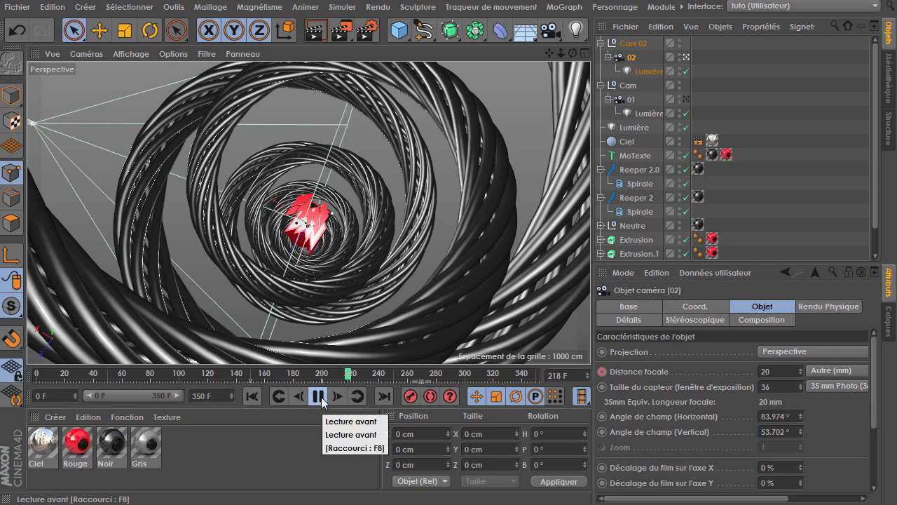
pyautogui.click(319, 398)
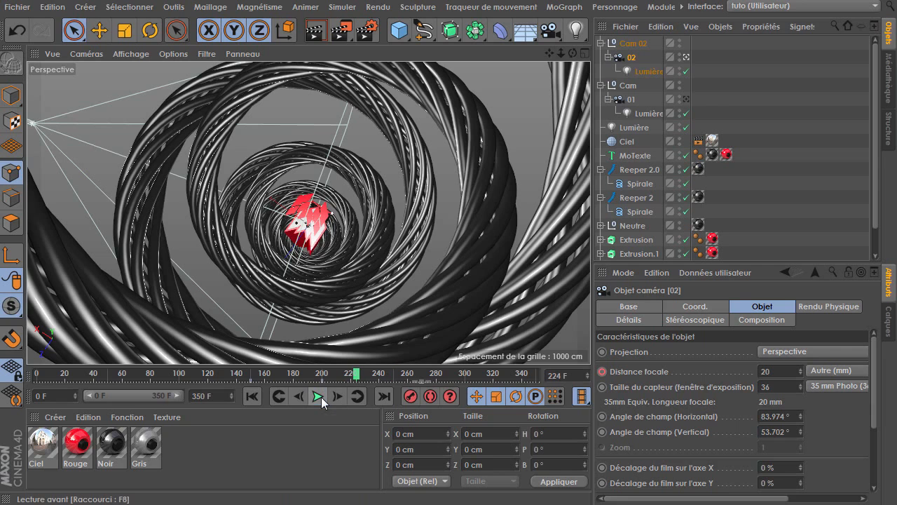
pyautogui.moveTo(334, 379); pyautogui.dragTo(361, 379)
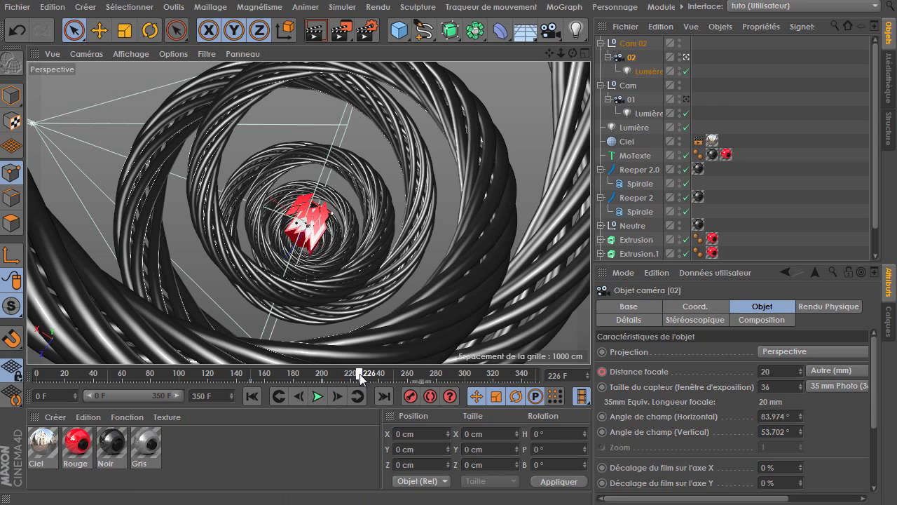
pyautogui.click(302, 398)
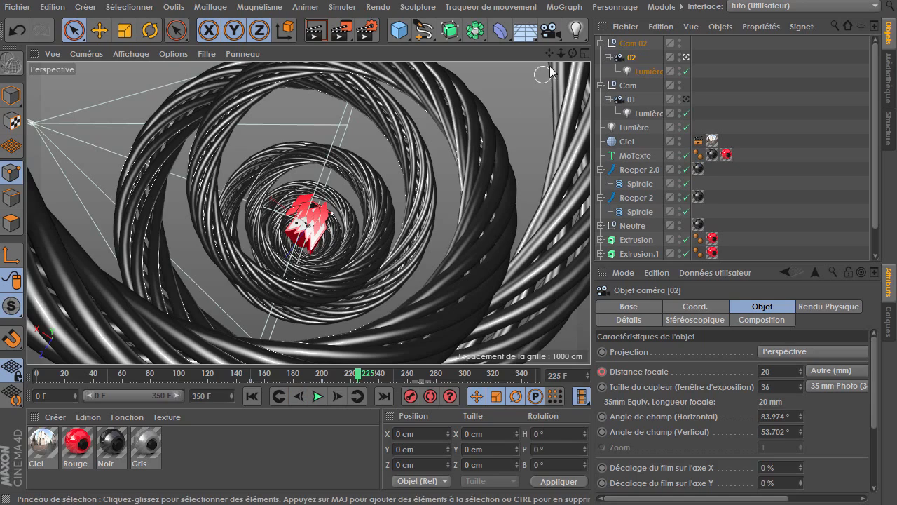
pyautogui.moveTo(562, 55); pyautogui.dragTo(581, 56)
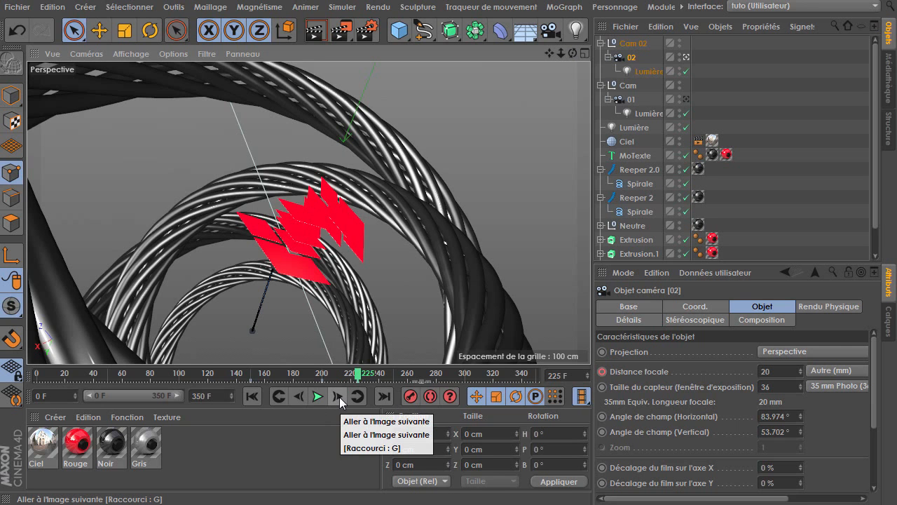
pyautogui.hotkey('ctrl', 'shift', 'z')
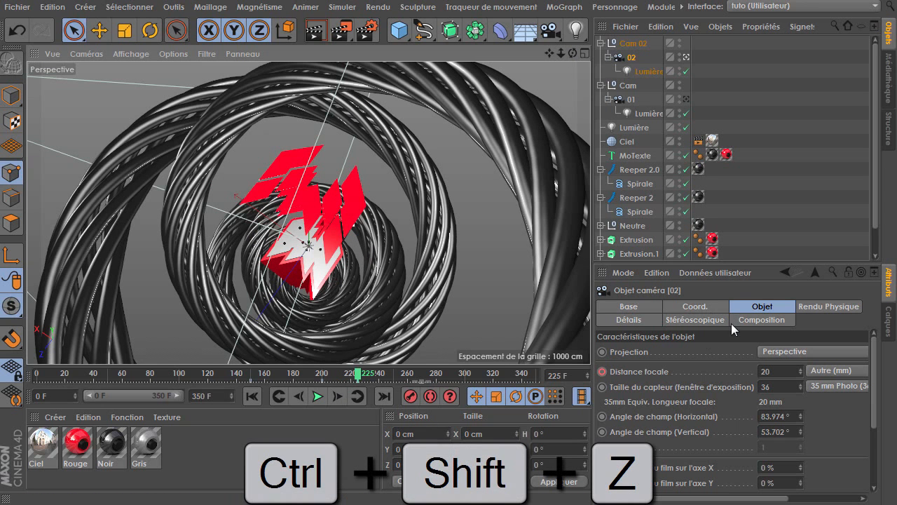
pyautogui.click(816, 371)
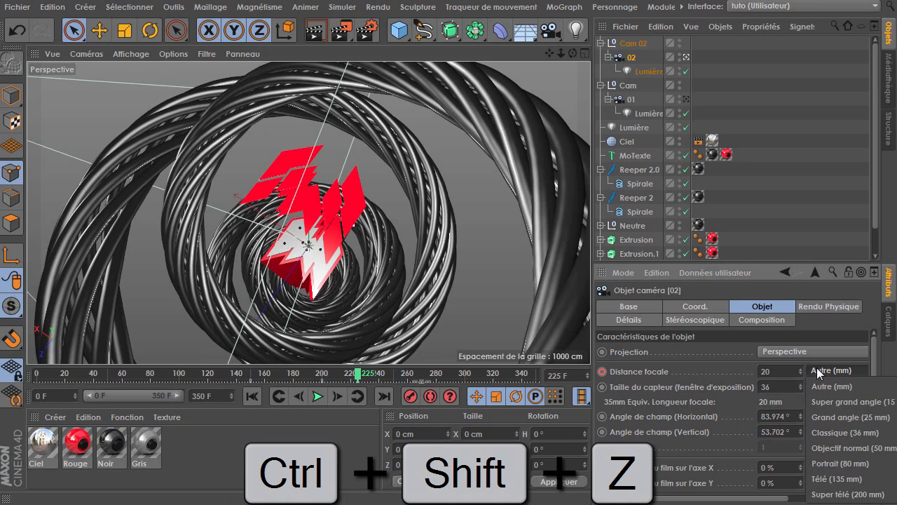
pyautogui.click(848, 417)
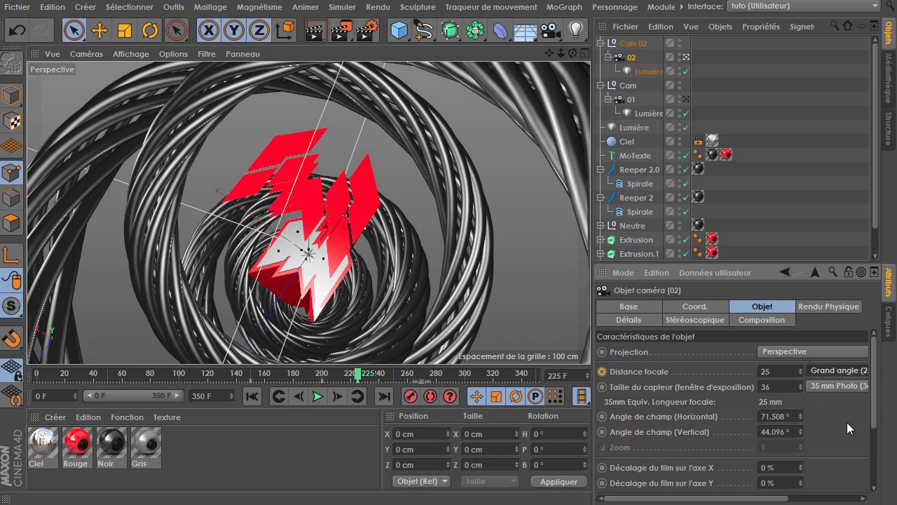
pyautogui.click(841, 370)
pyautogui.click(847, 432)
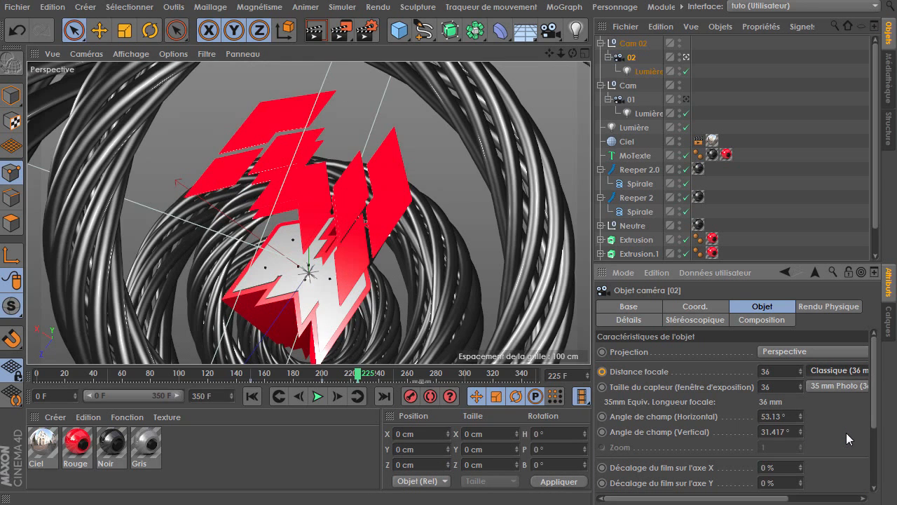
pyautogui.keyDown('ctrl'); pyautogui.click(604, 372); pyautogui.keyUp('ctrl')
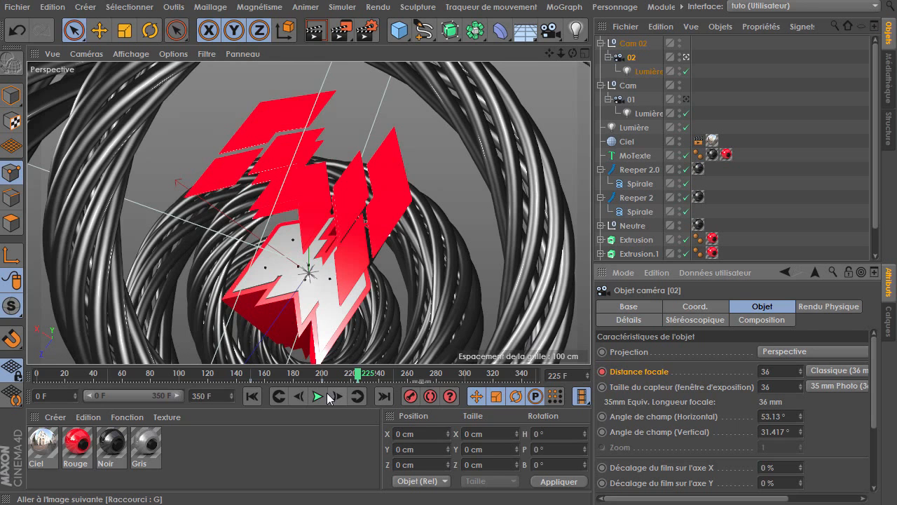
# Step between camera 02's focal length keyframes and play back the animation to check the zoom
pyautogui.click(279, 396)
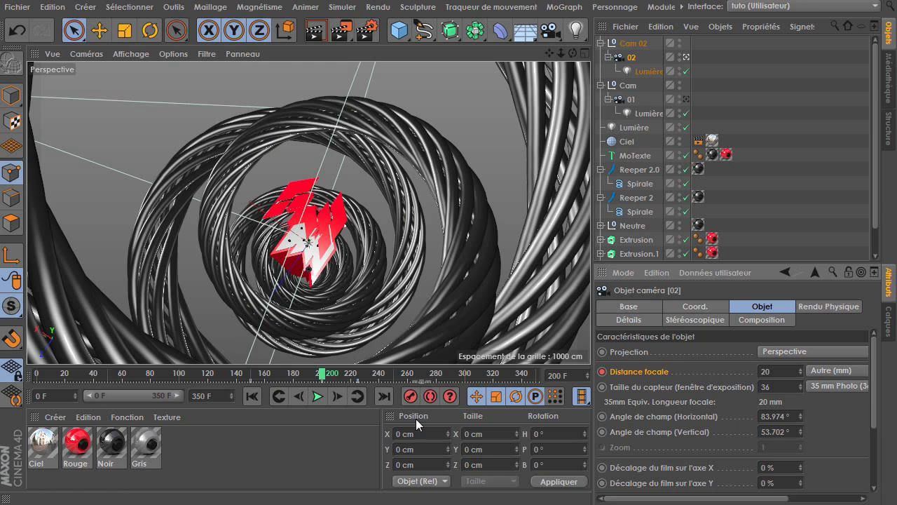
pyautogui.click(357, 396)
pyautogui.moveTo(549, 54); pyautogui.dragTo(550, 23)
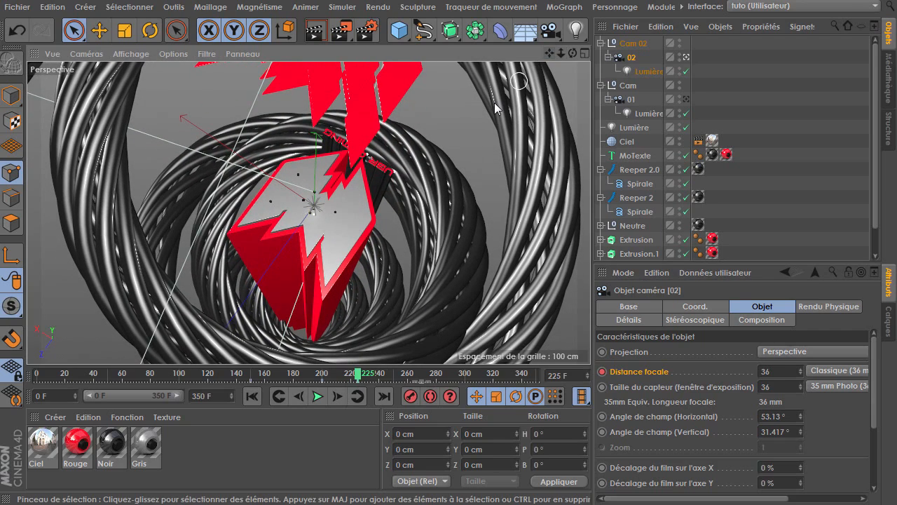
pyautogui.moveTo(326, 227)
pyautogui.keyDown('alt'); pyautogui.mouseDown()
pyautogui.moveTo(305, 216)
pyautogui.moveTo(321, 224)
pyautogui.mouseUp(); pyautogui.keyUp('alt')
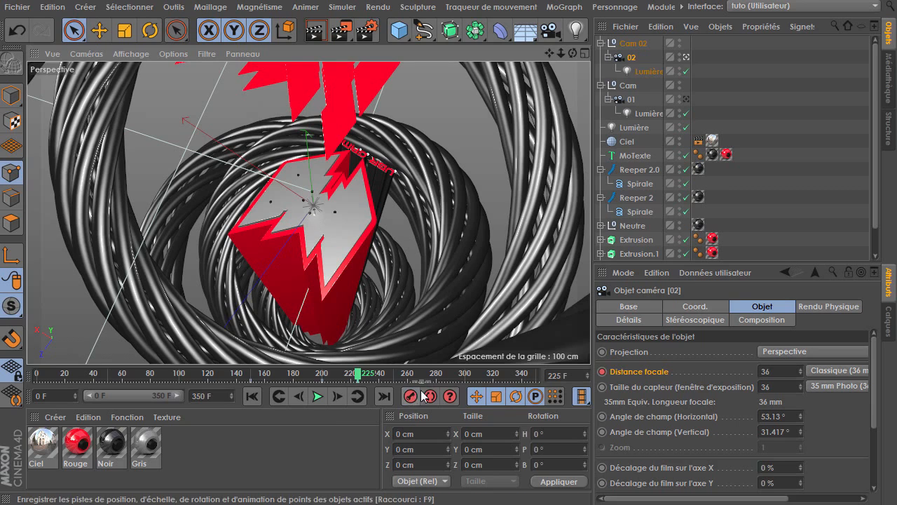
pyautogui.moveTo(358, 375); pyautogui.dragTo(218, 377)
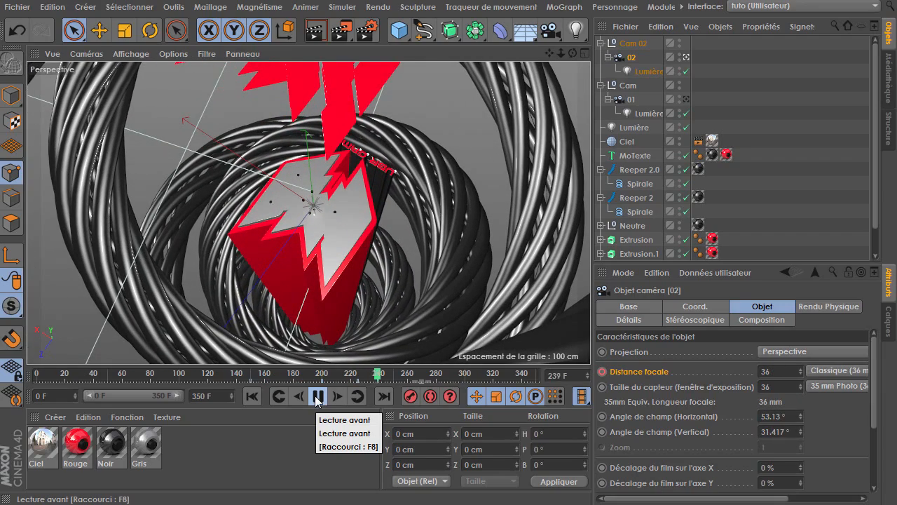
# Play back and scrub the animation around frames 160 to 206 to check camera 02's zoom
pyautogui.click(317, 397)
pyautogui.click(247, 373)
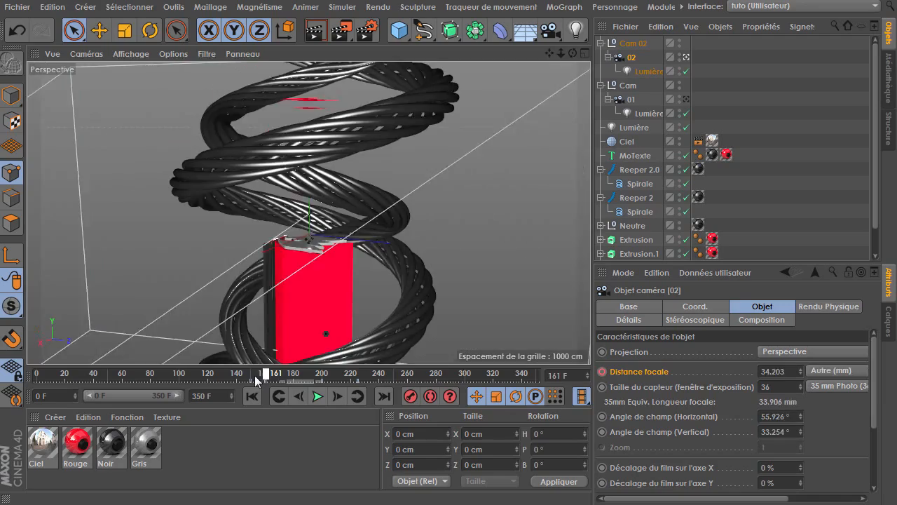
pyautogui.click(315, 397)
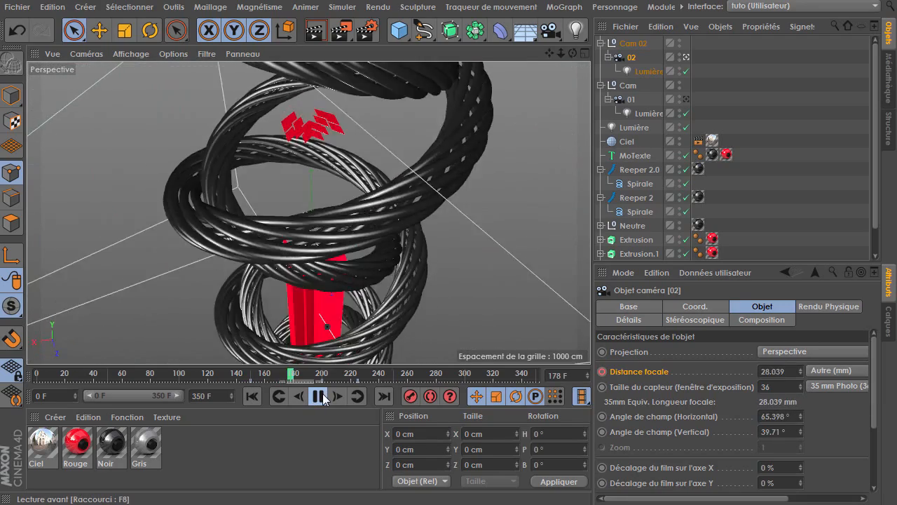
pyautogui.click(319, 397)
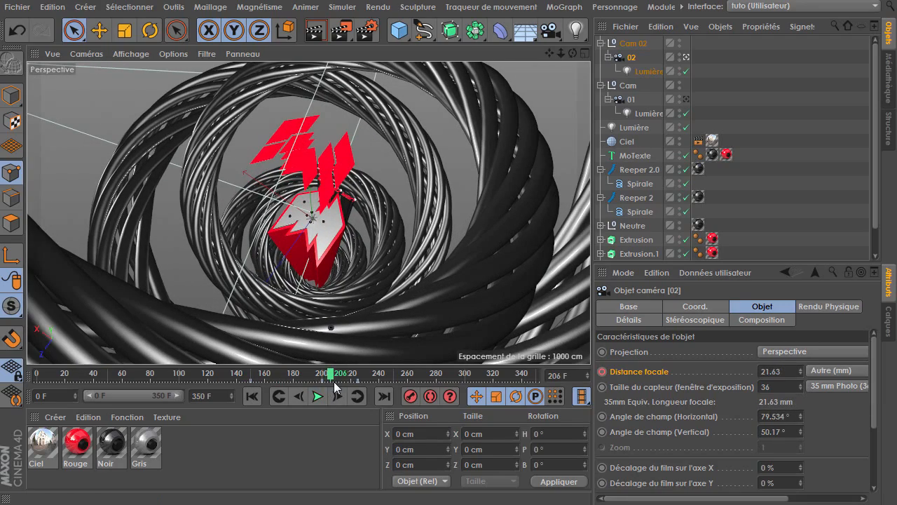
# On the focal length keyframe at 200 F, turn off auto tangents and set the left tangent time to -15 F
pyautogui.click(447, 397)
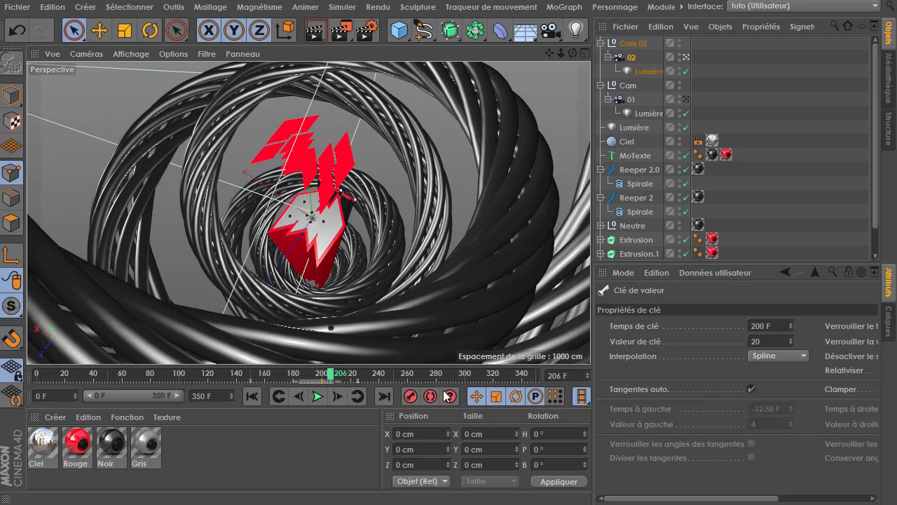
pyautogui.click(753, 388)
pyautogui.moveTo(793, 444); pyautogui.dragTo(724, 445, button='middle')
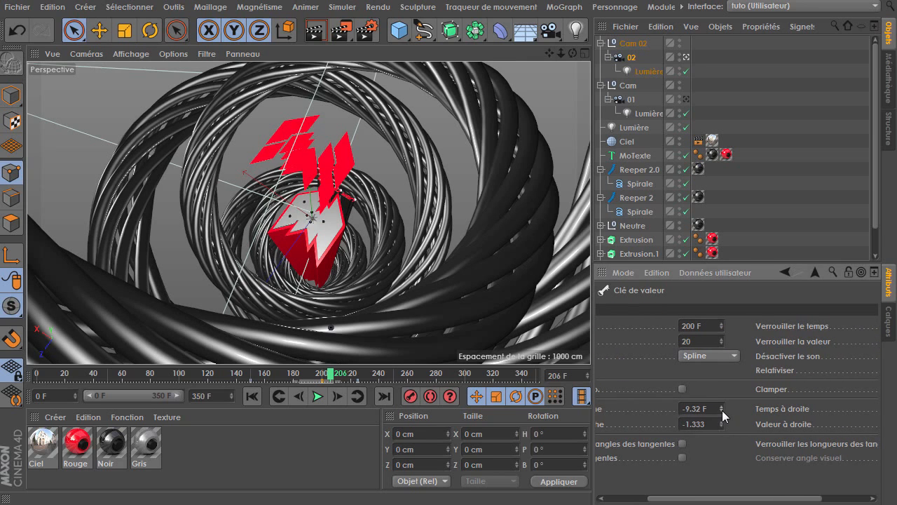
pyautogui.click(721, 411)
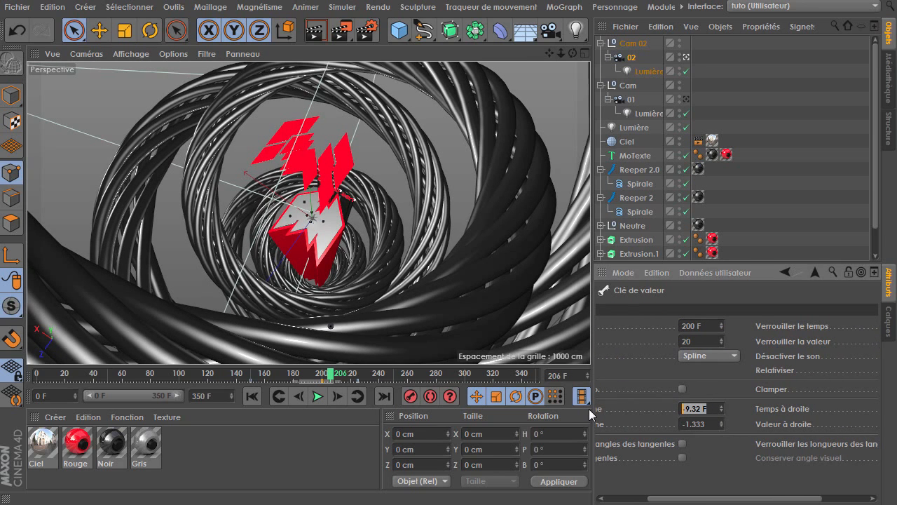
pyautogui.write('-15')
pyautogui.press('Return')
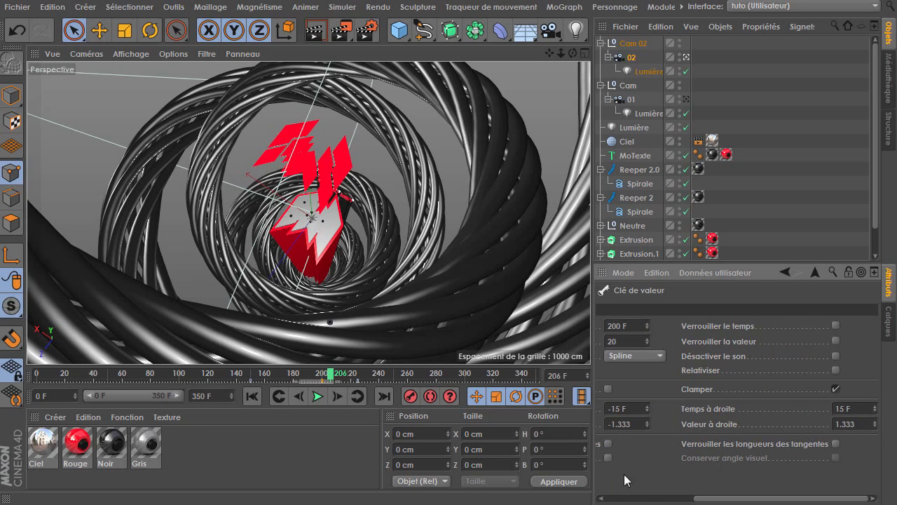
# Scrub and play the animation around frames 170 to 248 to review the smoother zoom
pyautogui.click(279, 373)
pyautogui.click(317, 396)
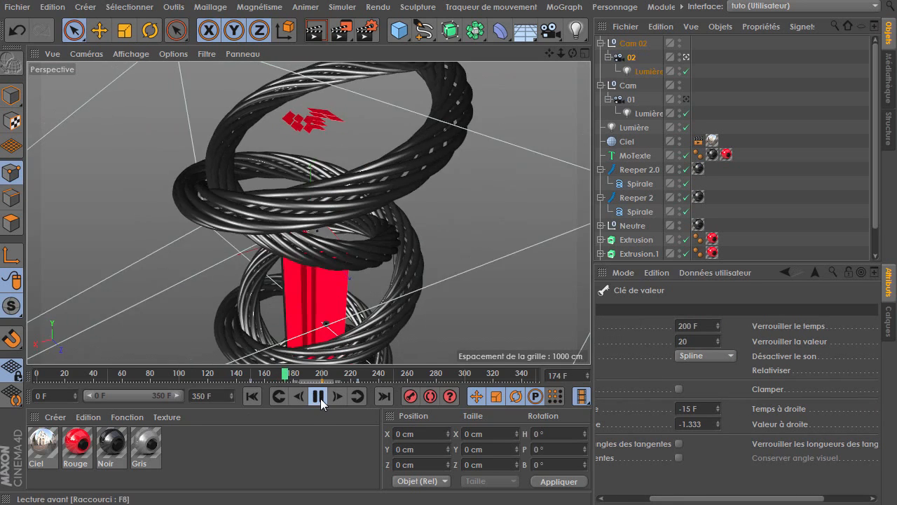
pyautogui.click(319, 397)
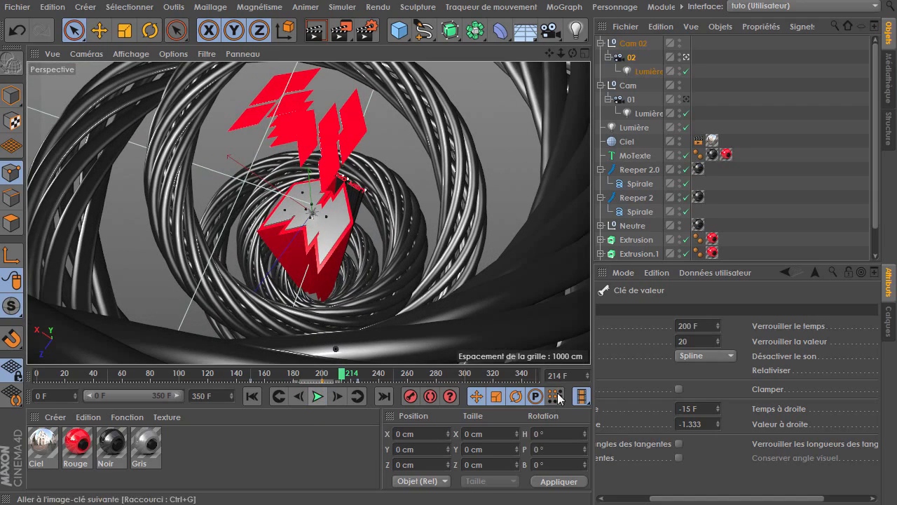
pyautogui.press('Return')
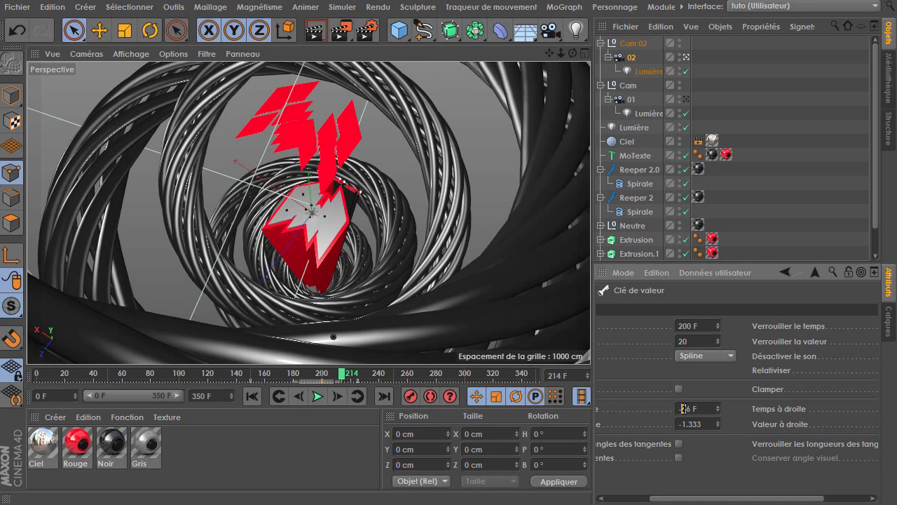
pyautogui.click(258, 372)
pyautogui.click(319, 396)
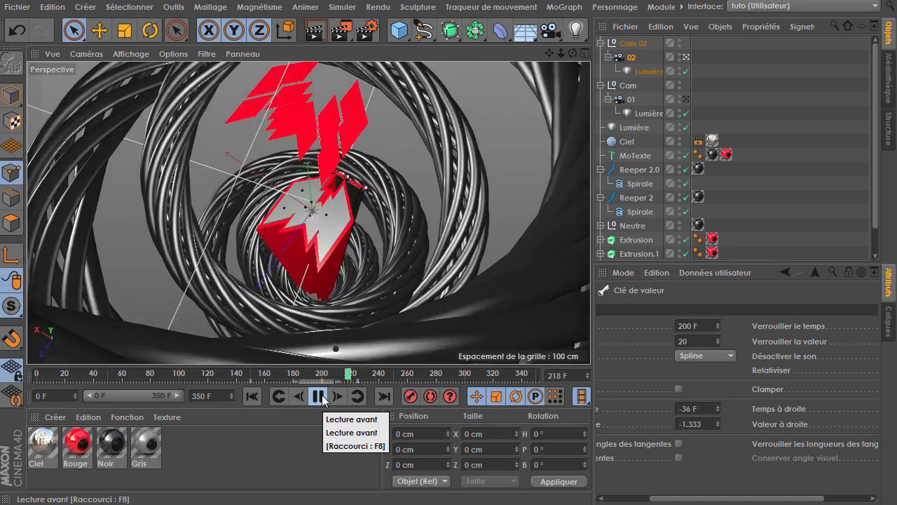
pyautogui.click(285, 374)
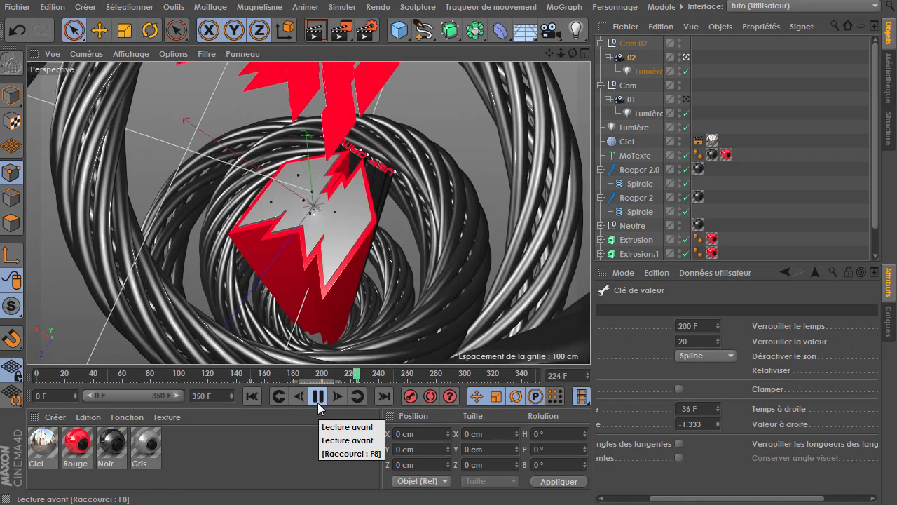
pyautogui.click(327, 400)
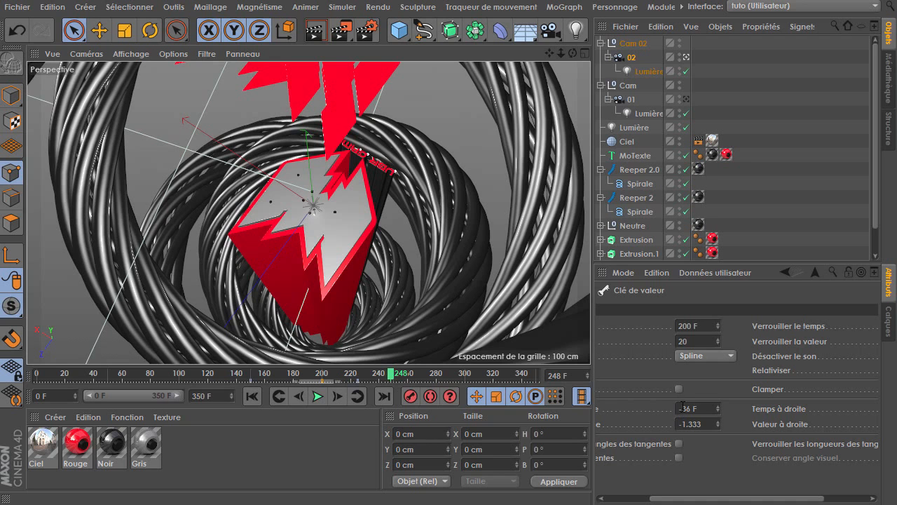
# Set the keyframe's left tangent time to -25 F
pyautogui.moveTo(682, 408); pyautogui.dragTo(742, 411)
pyautogui.write('25')
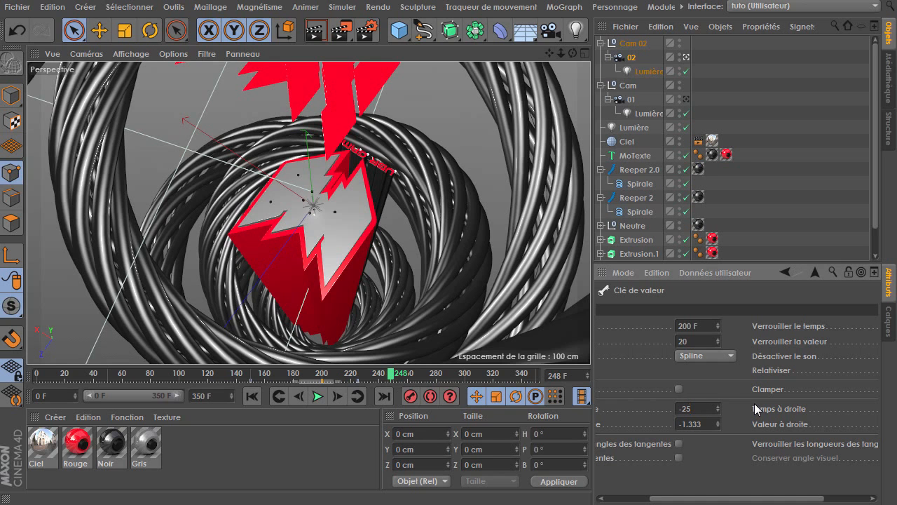
pyautogui.press('Return')
# Play back, step frames and orbit the viewport between frames 200 and 300 to review camera 02's motion
pyautogui.click(318, 396)
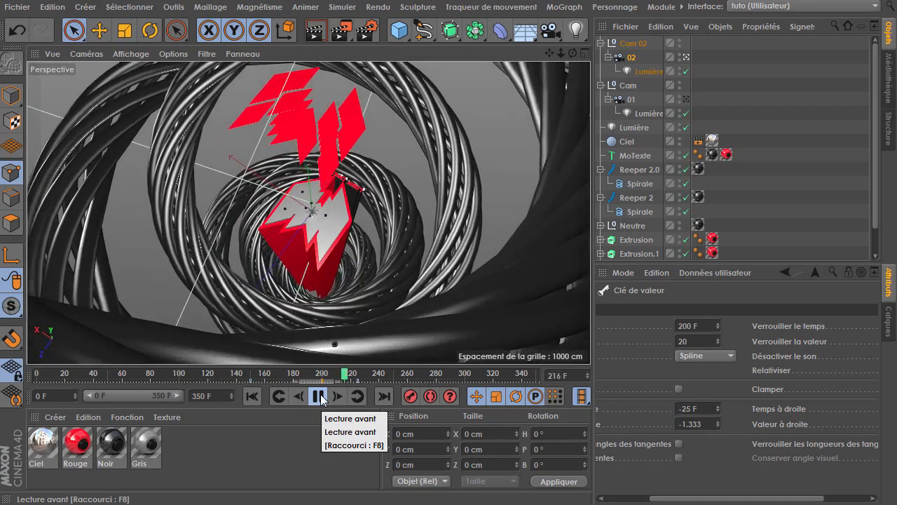
pyautogui.click(321, 397)
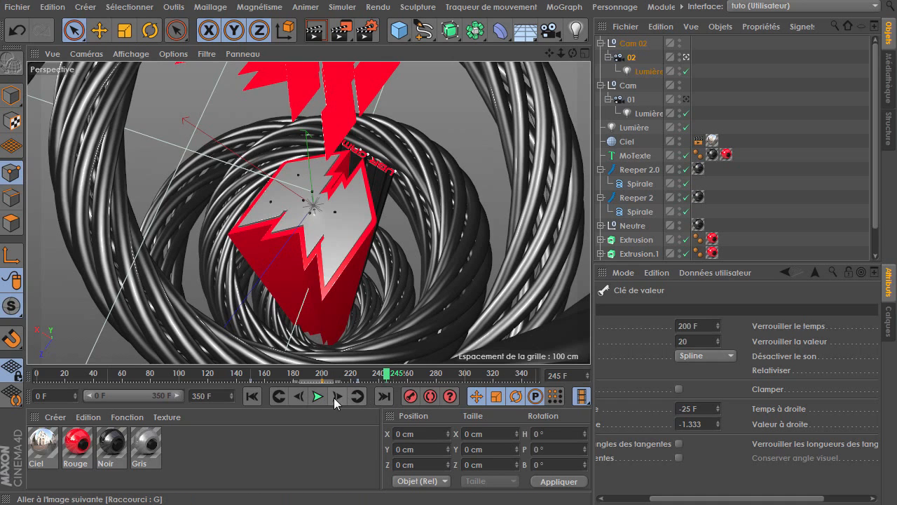
pyautogui.click(317, 399)
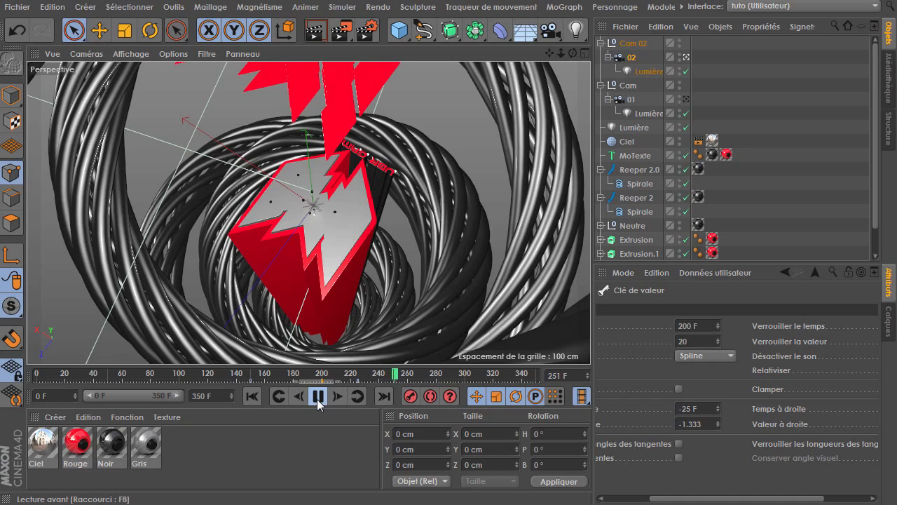
pyautogui.click(319, 397)
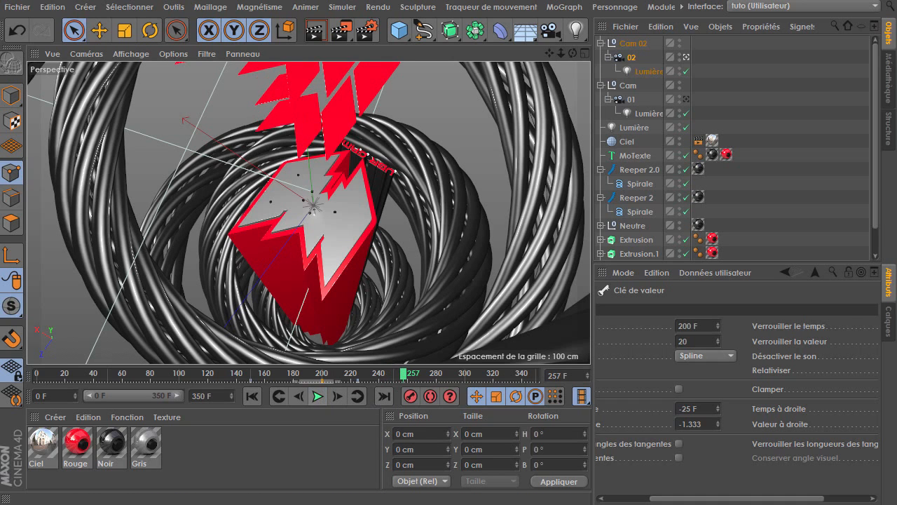
pyautogui.click(317, 397)
pyautogui.click(317, 396)
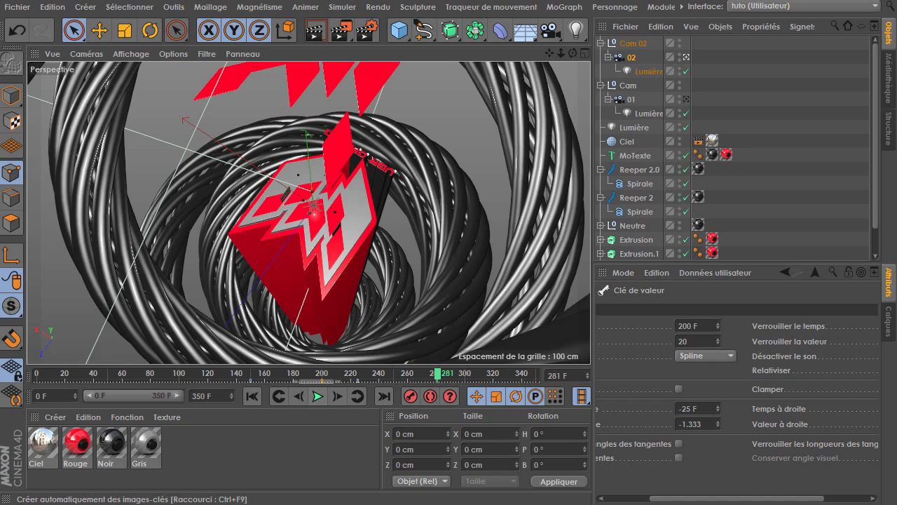
pyautogui.click(318, 397)
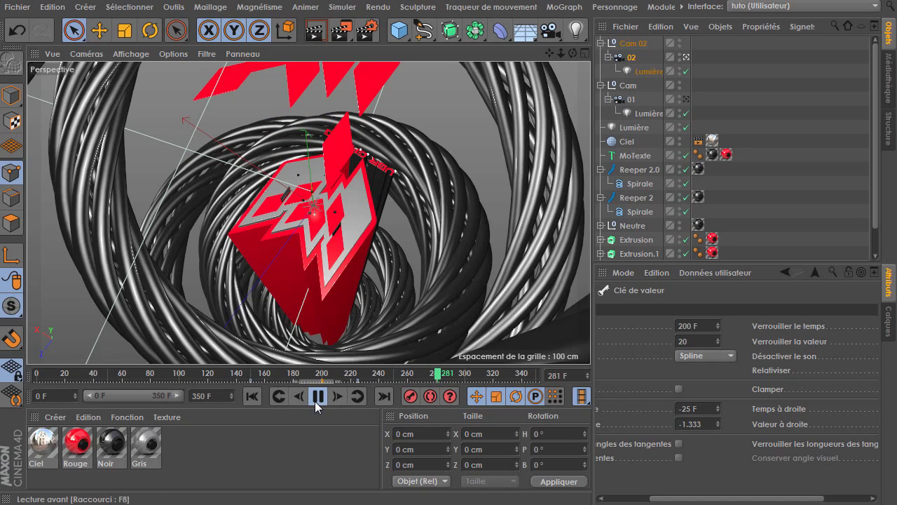
pyautogui.click(319, 398)
pyautogui.click(291, 399)
pyautogui.click(291, 399)
pyautogui.click(291, 399)
pyautogui.click(291, 399)
pyautogui.click(291, 399)
pyautogui.moveTo(573, 53); pyautogui.dragTo(550, 49)
pyautogui.keyDown('alt'); pyautogui.moveTo(306, 212); pyautogui.dragTo(314, 195); pyautogui.keyUp('alt')
pyautogui.moveTo(351, 221)
pyautogui.keyDown('alt'); pyautogui.mouseDown()
pyautogui.moveTo(344, 206)
pyautogui.moveTo(315, 206)
pyautogui.moveTo(349, 237)
pyautogui.mouseUp(); pyautogui.keyUp('alt')
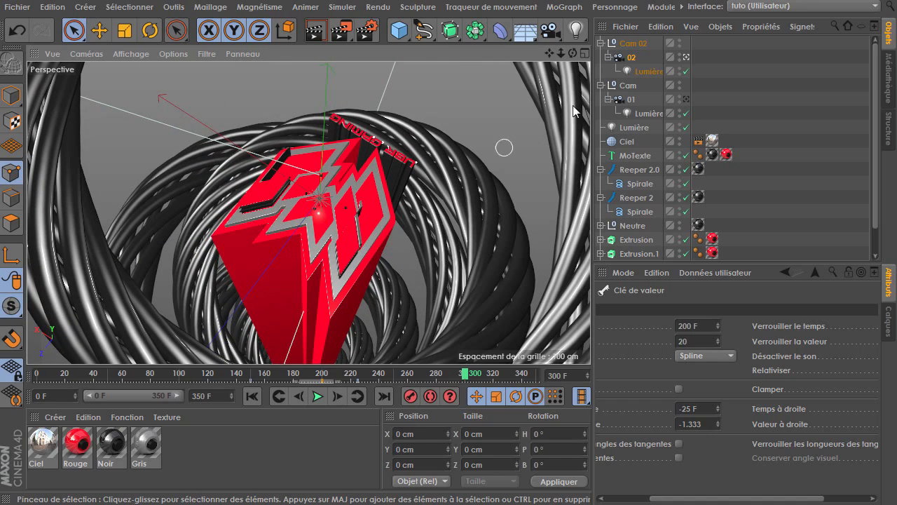
pyautogui.moveTo(561, 54); pyautogui.dragTo(564, 55)
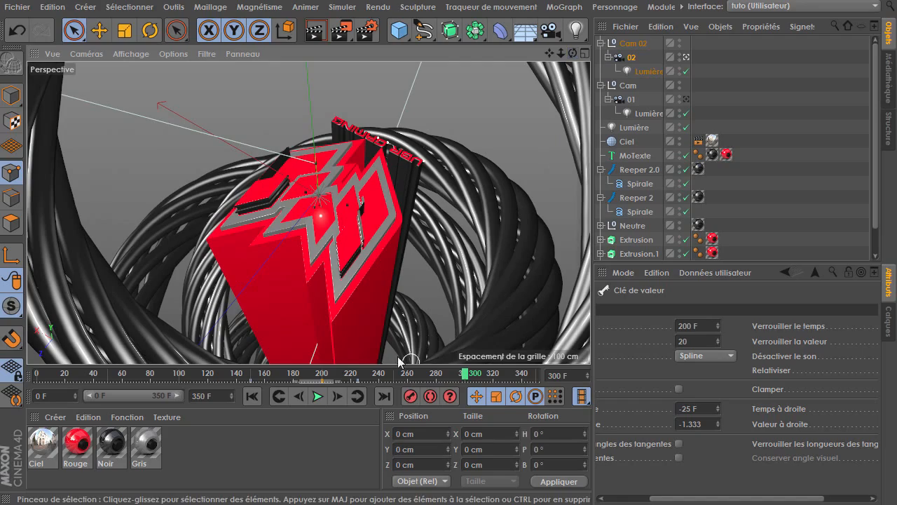
pyautogui.moveTo(466, 377); pyautogui.dragTo(322, 383)
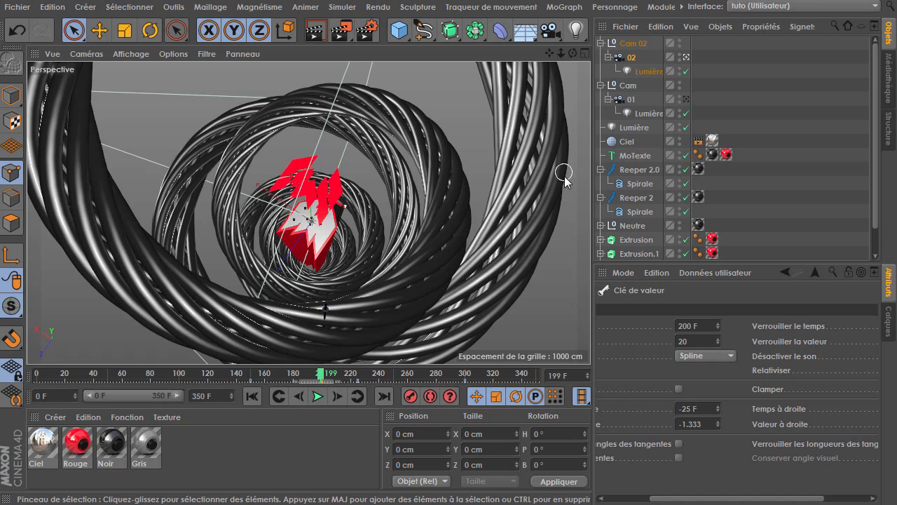
pyautogui.click(339, 396)
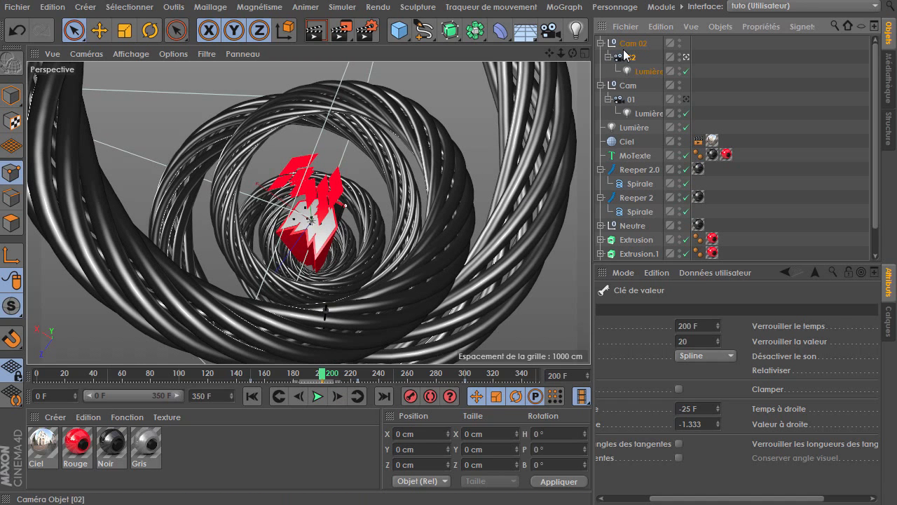
# Select the Cam 02 null and, at frame 300, set its heading rotation to 350°
pyautogui.click(628, 45)
pyautogui.click(642, 306)
pyautogui.moveTo(751, 379); pyautogui.dragTo(642, 383)
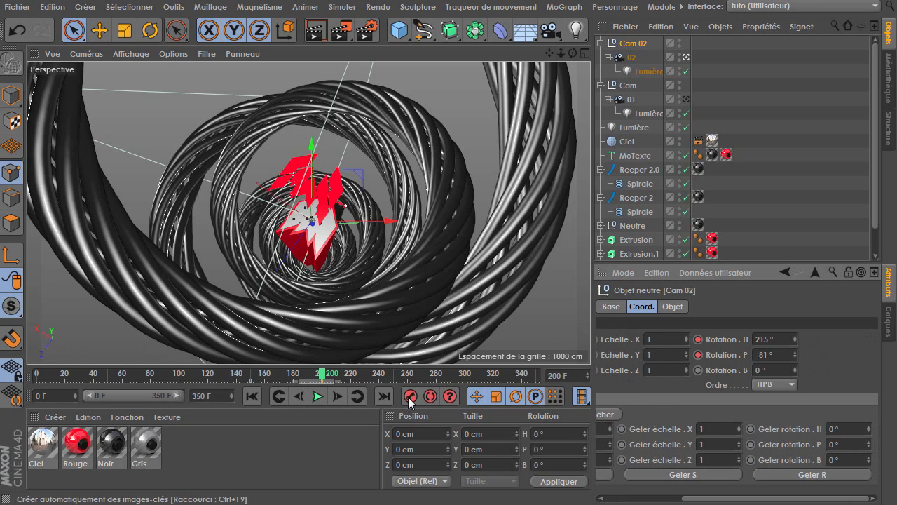
pyautogui.click(470, 378)
pyautogui.moveTo(794, 341); pyautogui.dragTo(861, 341)
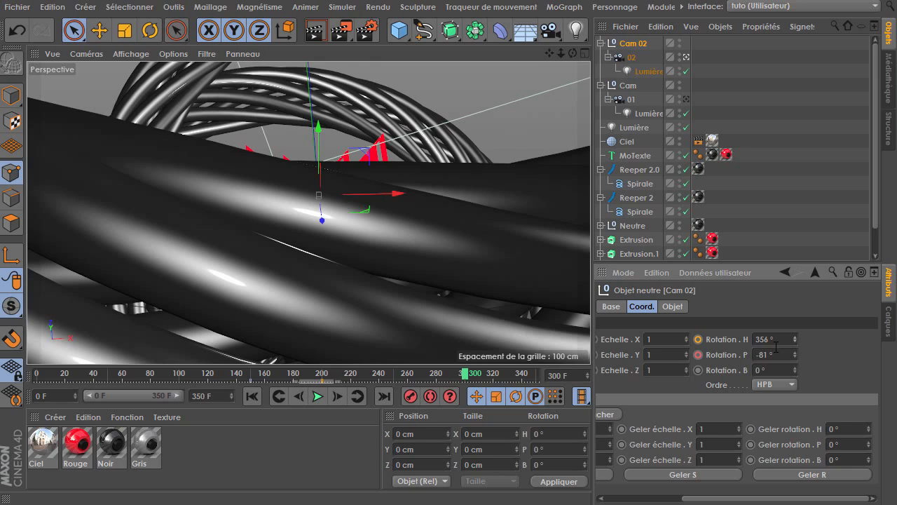
pyautogui.write('0')
pyautogui.press('Return')
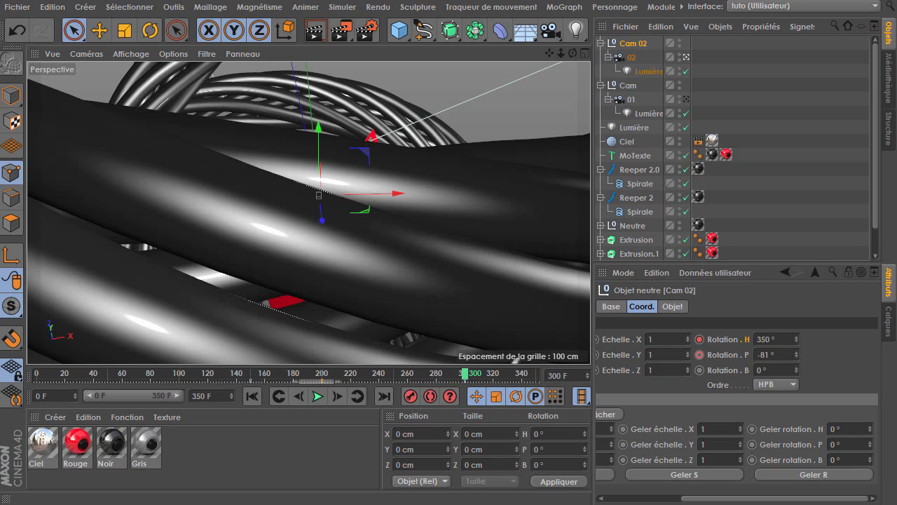
# Set the animation's end frame to 17*25 (425 F) and move the Cam 02 rotation keyframe to frame 425
pyautogui.click(219, 397)
pyautogui.write('17*25')
pyautogui.press('Return')
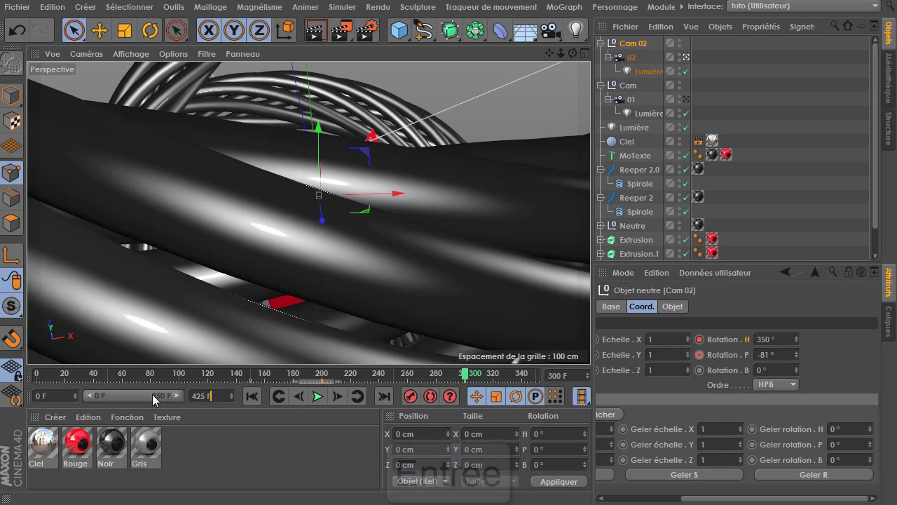
pyautogui.moveTo(155, 400); pyautogui.dragTo(175, 398)
pyautogui.moveTo(394, 382); pyautogui.dragTo(534, 391)
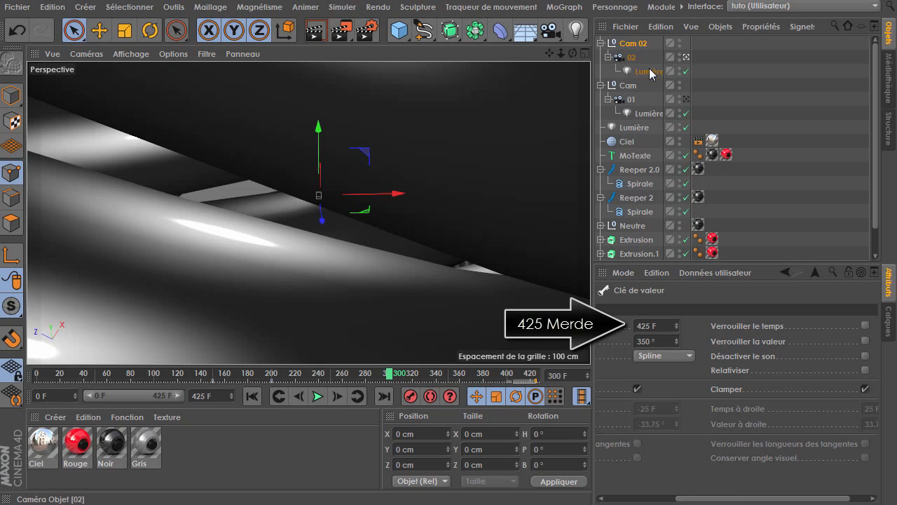
# Select camera 02 and move its selected keyframes to frame 425
pyautogui.click(632, 57)
pyautogui.moveTo(397, 381); pyautogui.dragTo(523, 397)
pyautogui.moveTo(401, 379); pyautogui.dragTo(317, 397)
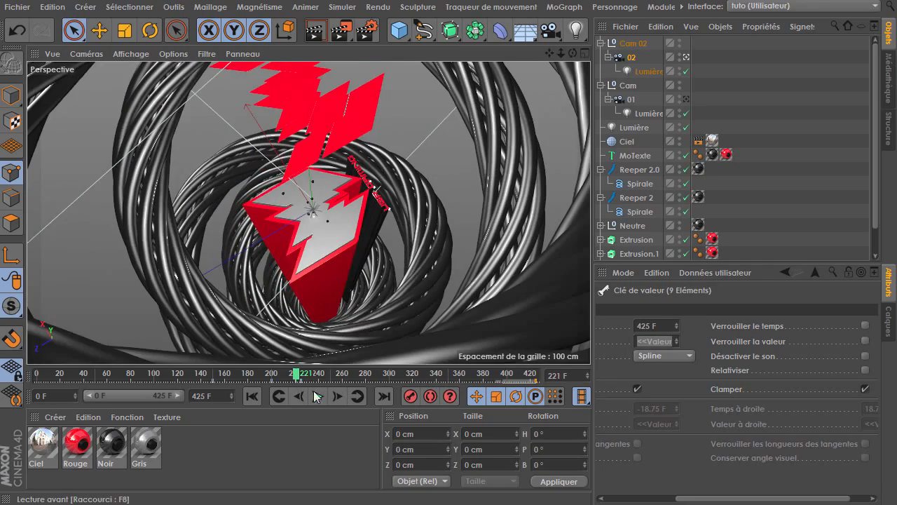
# Play back, step frames and adjust the viewport around frames 220 to 300 to review the retimed camera move
pyautogui.click(358, 397)
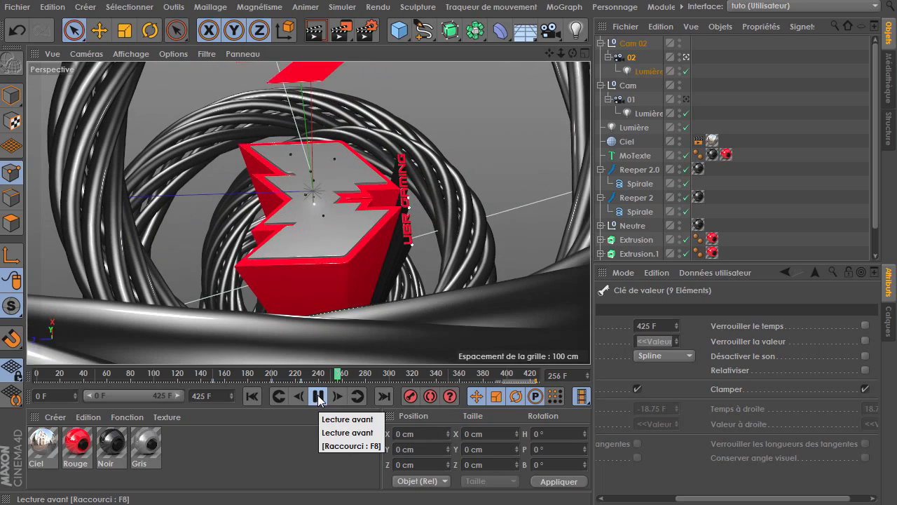
pyautogui.click(319, 397)
pyautogui.click(337, 398)
pyautogui.click(337, 398)
pyautogui.click(338, 398)
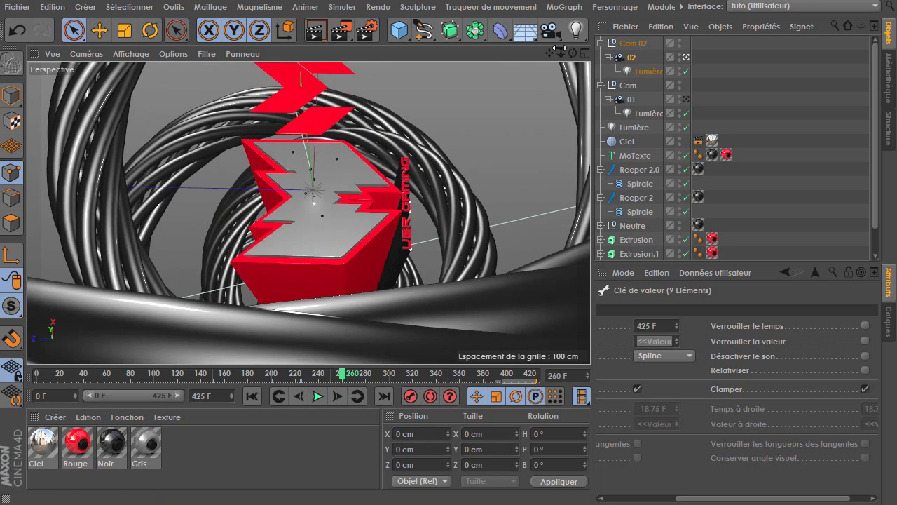
pyautogui.moveTo(560, 55); pyautogui.dragTo(572, 54)
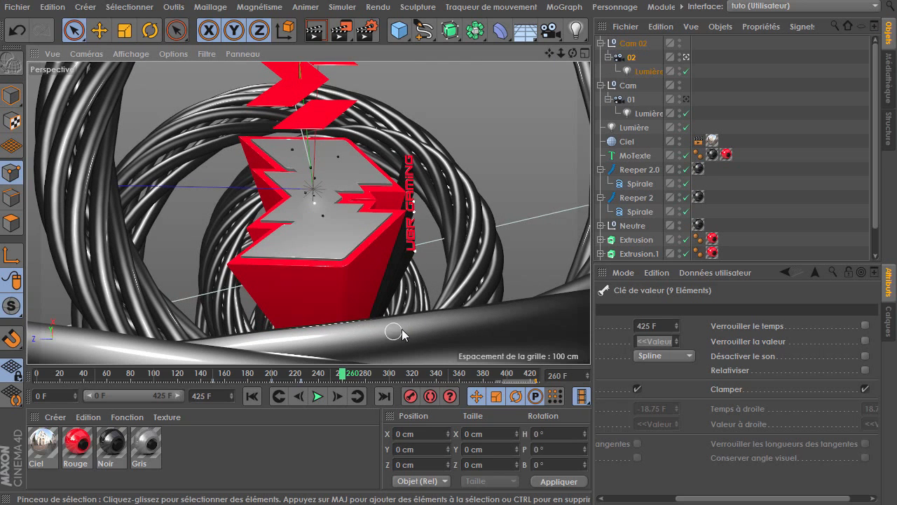
pyautogui.moveTo(561, 54); pyautogui.dragTo(575, 54)
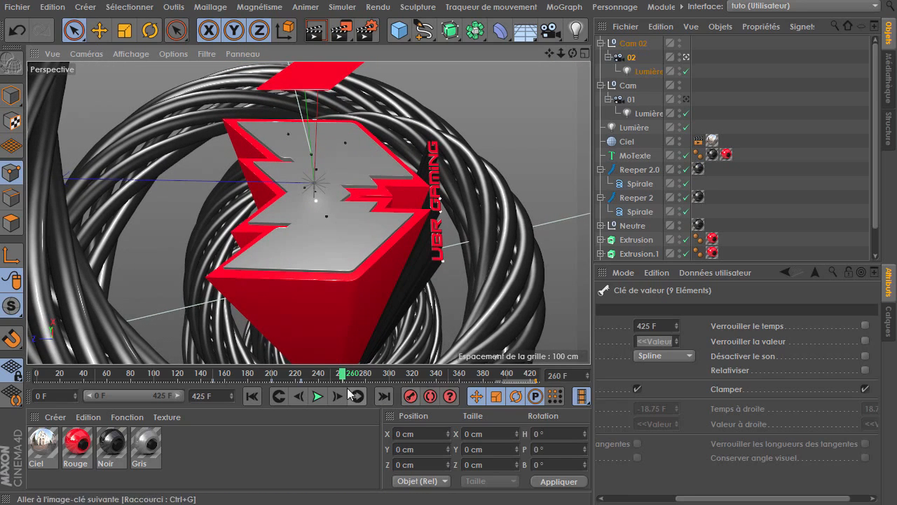
pyautogui.click(318, 396)
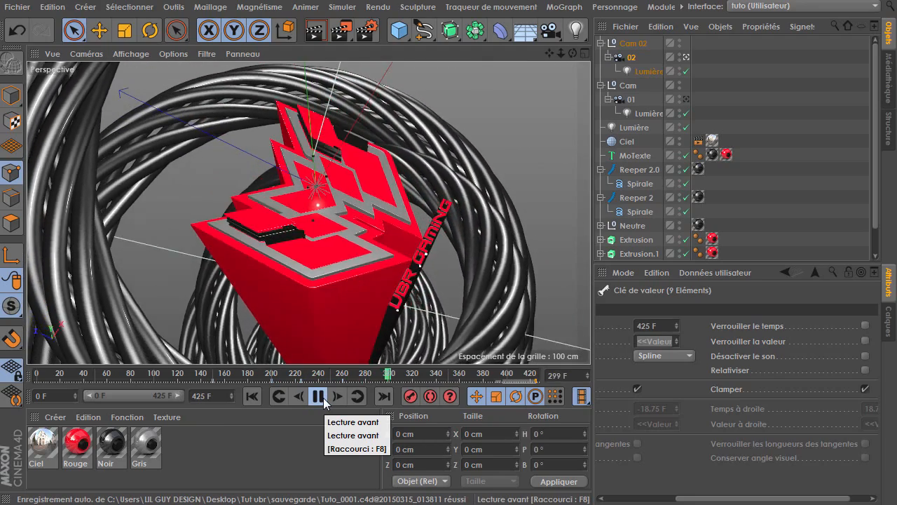
# Play back and scrub the timeline to review the camera move up to frame 425
pyautogui.click(317, 397)
pyautogui.click(317, 397)
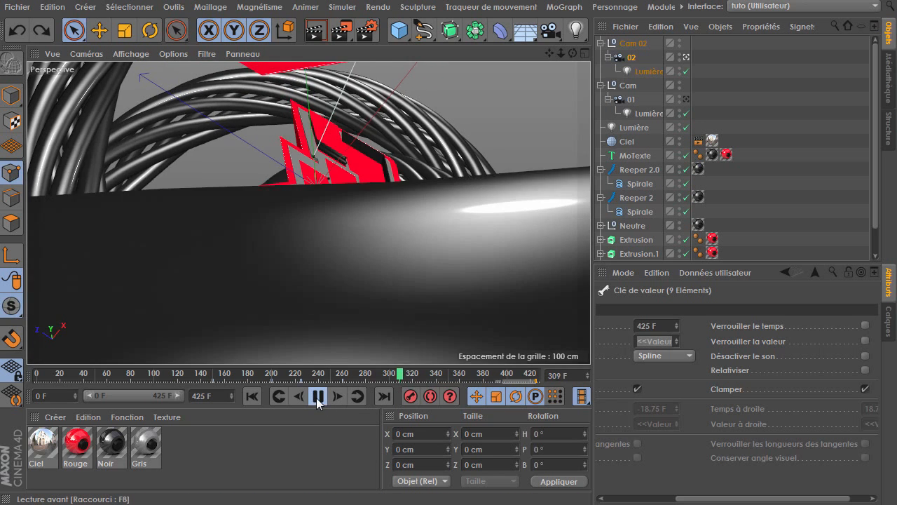
pyautogui.click(317, 397)
pyautogui.click(317, 398)
pyautogui.click(316, 397)
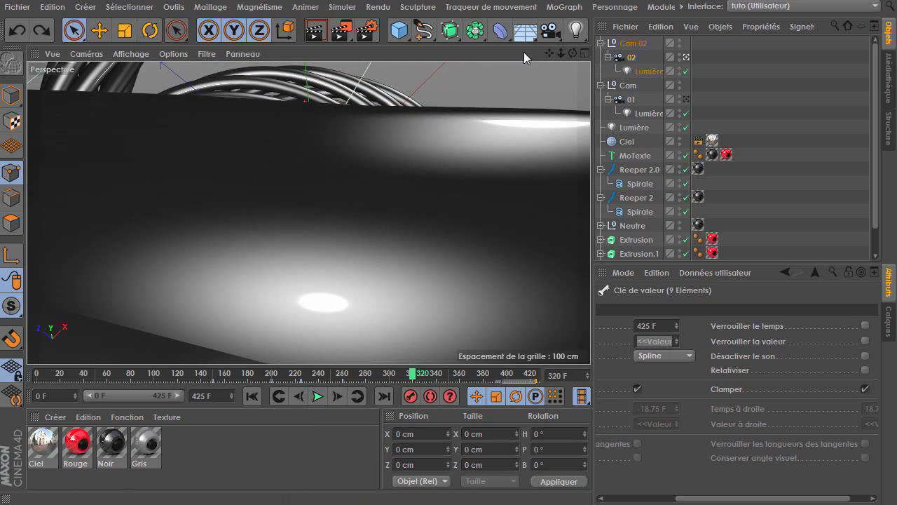
pyautogui.moveTo(560, 53); pyautogui.dragTo(309, 212)
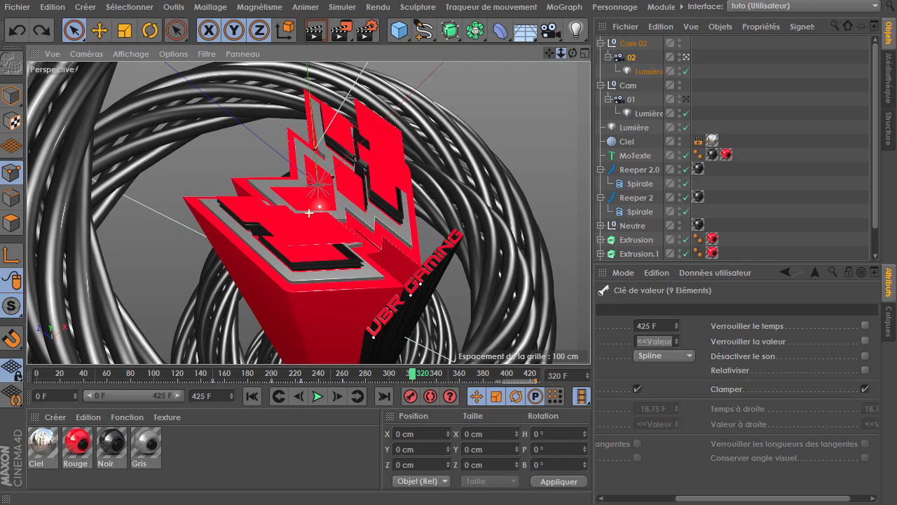
pyautogui.moveTo(408, 377); pyautogui.dragTo(280, 377)
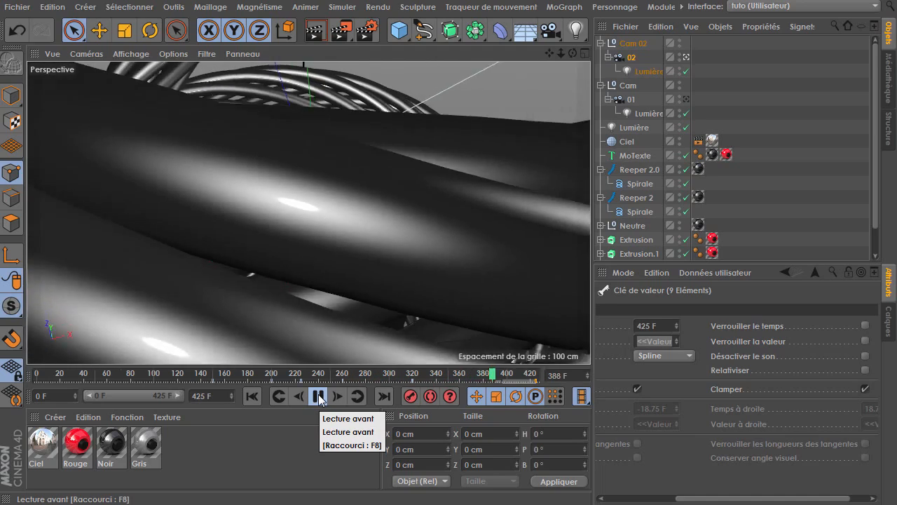
pyautogui.click(319, 397)
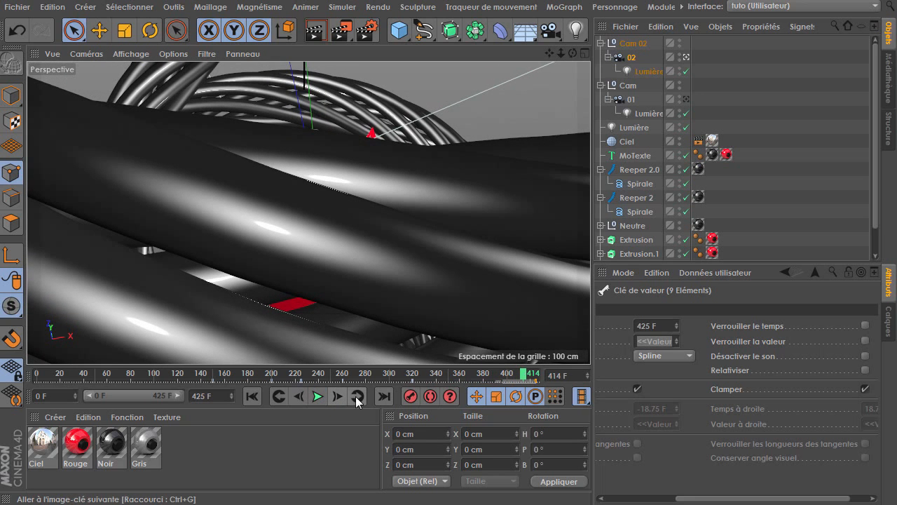
pyautogui.click(357, 397)
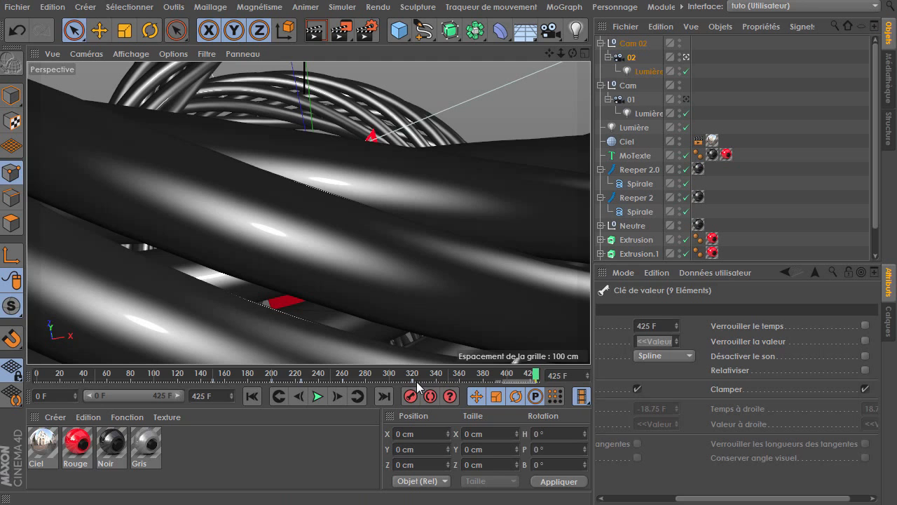
# Select camera 02 and, at frame 425, set its Z position to about -453 cm
pyautogui.click(628, 57)
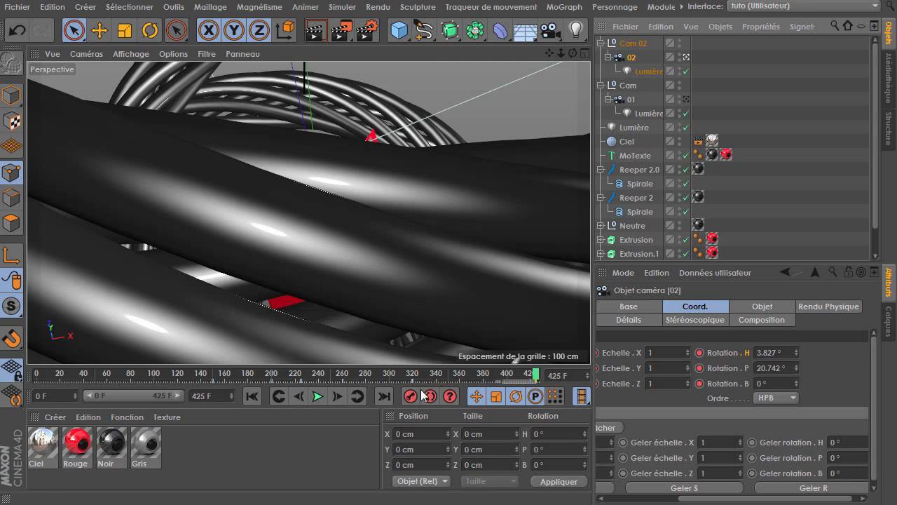
pyautogui.click(278, 397)
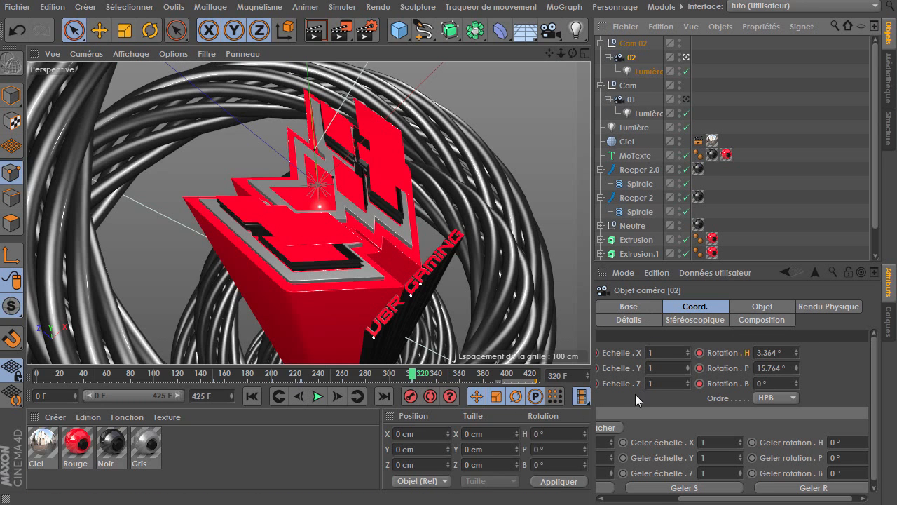
pyautogui.moveTo(636, 395); pyautogui.dragTo(734, 406)
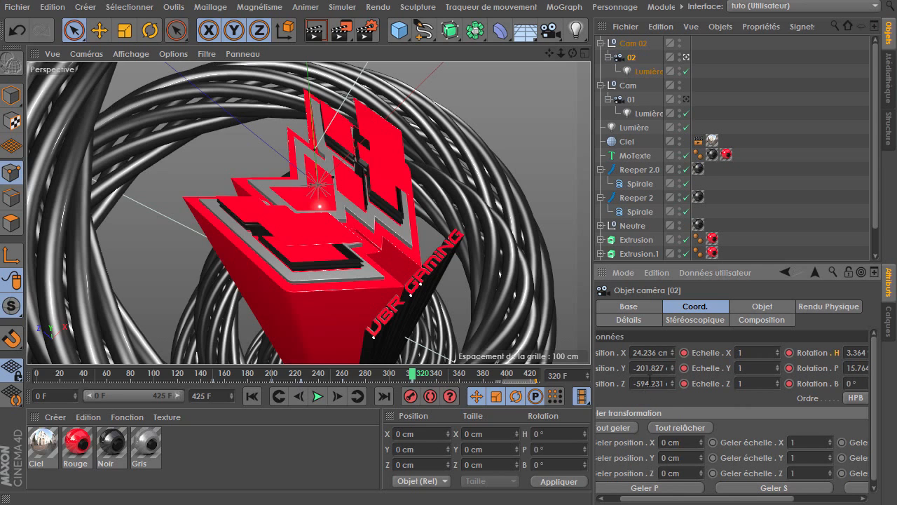
pyautogui.click(356, 397)
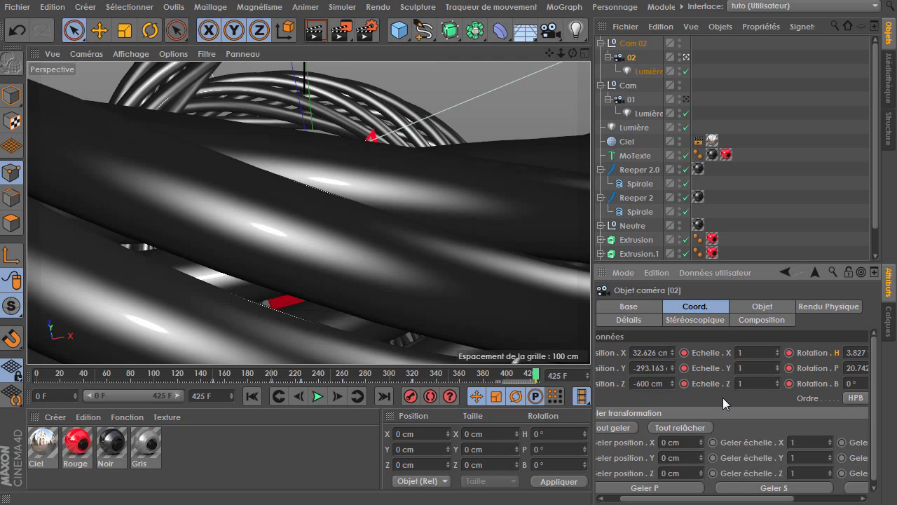
pyautogui.click(723, 397)
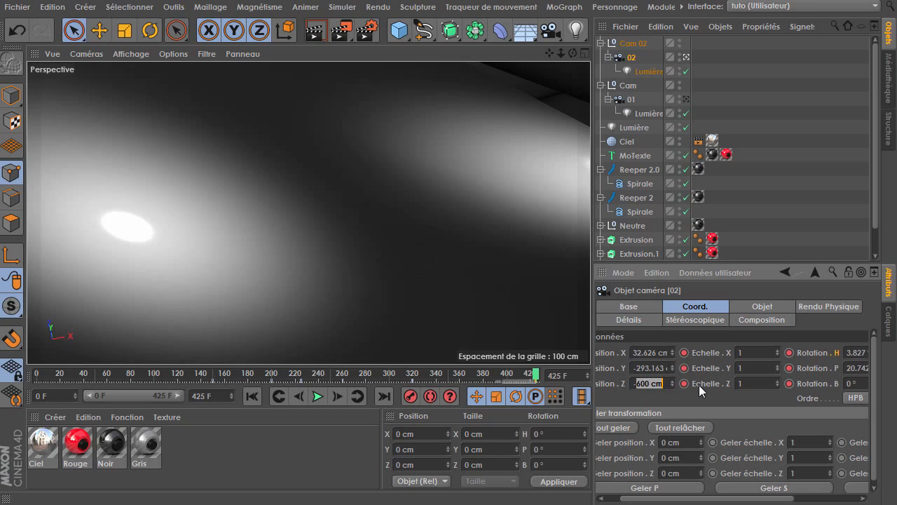
pyautogui.click(696, 394)
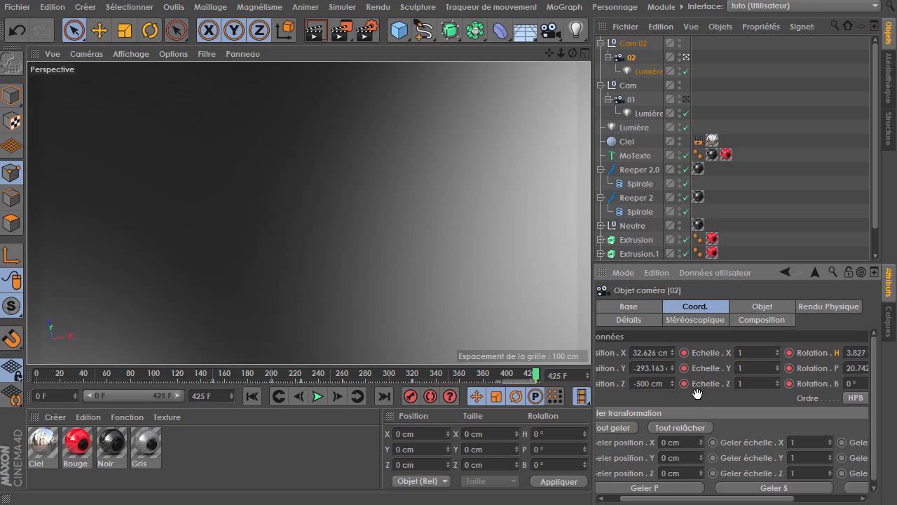
pyautogui.moveTo(672, 383)
pyautogui.mouseDown()
pyautogui.moveTo(674, 422)
pyautogui.moveTo(675, 369)
pyautogui.mouseUp()
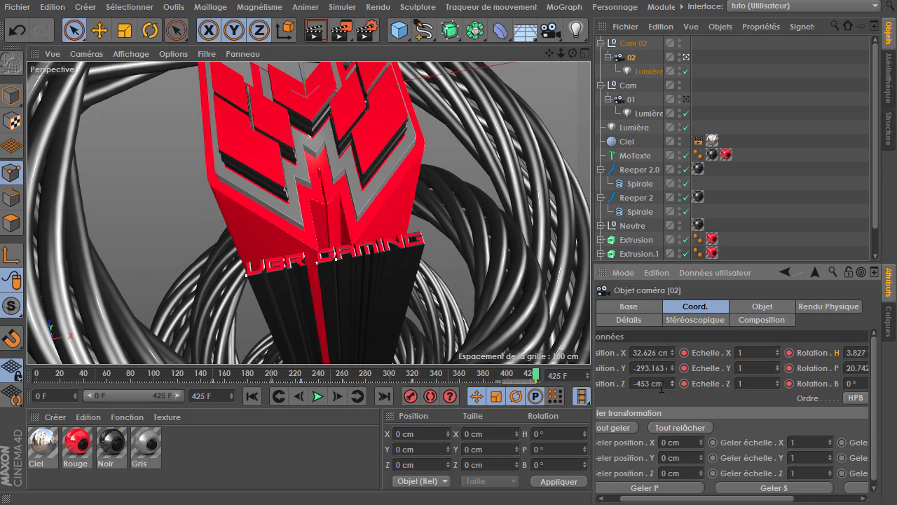
# Orbit the view, then scrub and play back the timeline to review the camera 02 animation
pyautogui.click(333, 397)
pyautogui.moveTo(561, 53); pyautogui.dragTo(548, 26)
pyautogui.moveTo(561, 53); pyautogui.dragTo(547, 71)
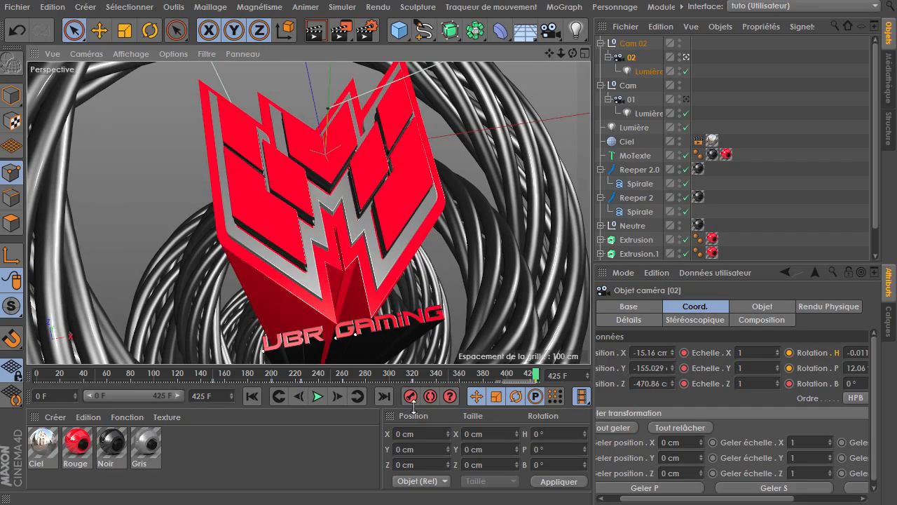
pyautogui.click(528, 375)
pyautogui.moveTo(528, 375); pyautogui.dragTo(155, 373)
pyautogui.click(316, 398)
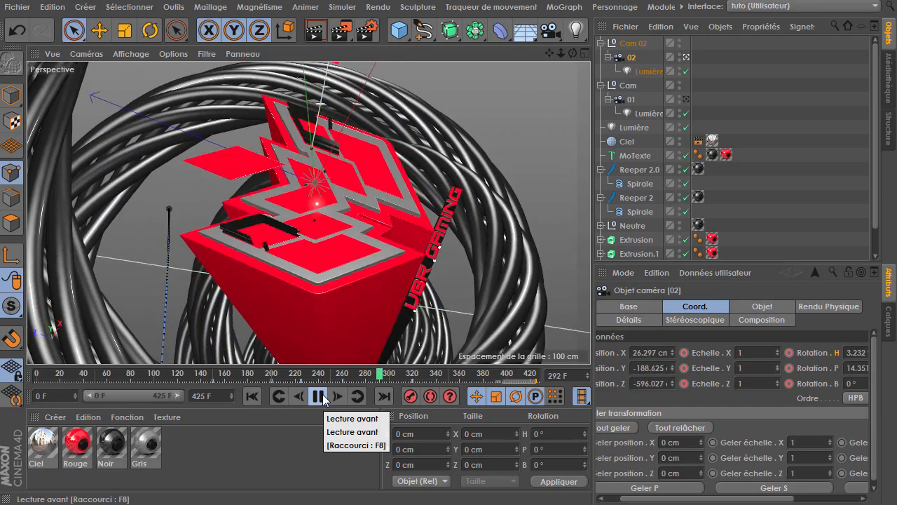
pyautogui.click(321, 396)
pyautogui.moveTo(345, 378); pyautogui.dragTo(323, 374)
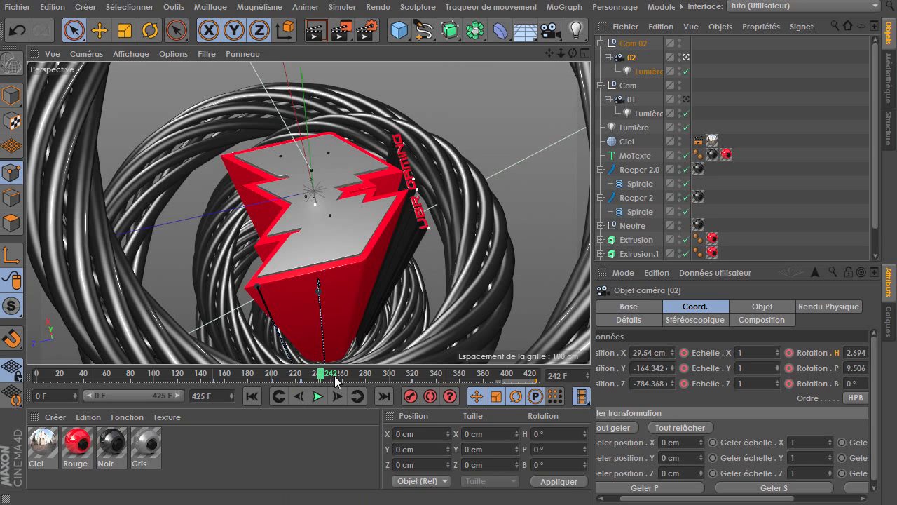
# Collapse the Cam, Cam 02, Reeper and Neutre hierarchies in the object list
pyautogui.click(601, 84)
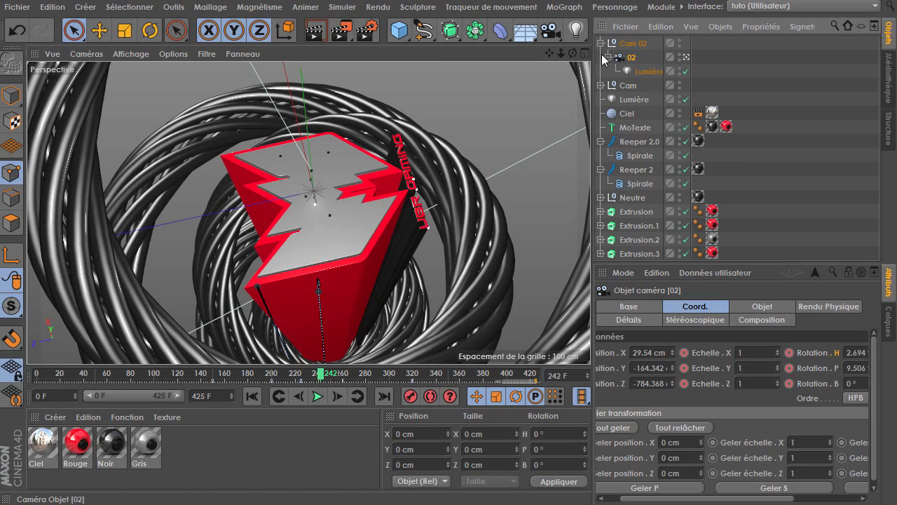
pyautogui.click(601, 43)
pyautogui.click(601, 113)
pyautogui.click(601, 127)
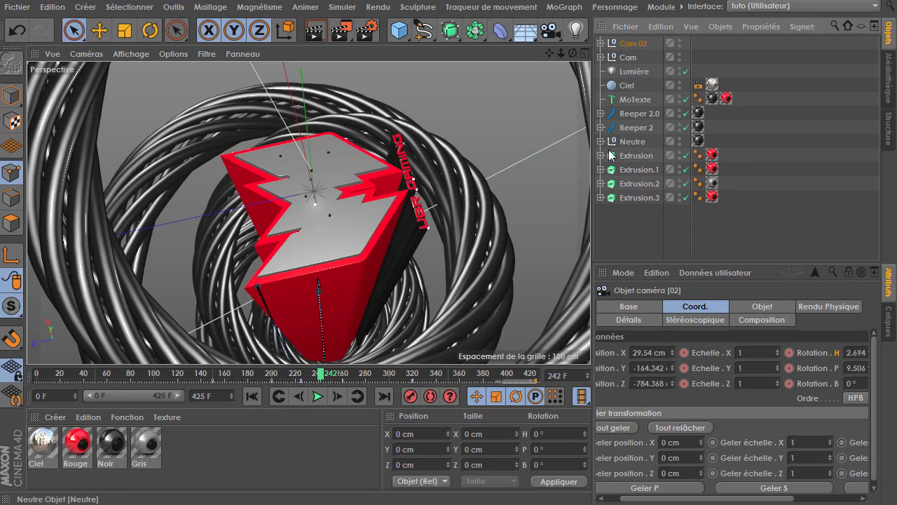
pyautogui.moveTo(624, 140); pyautogui.dragTo(628, 143)
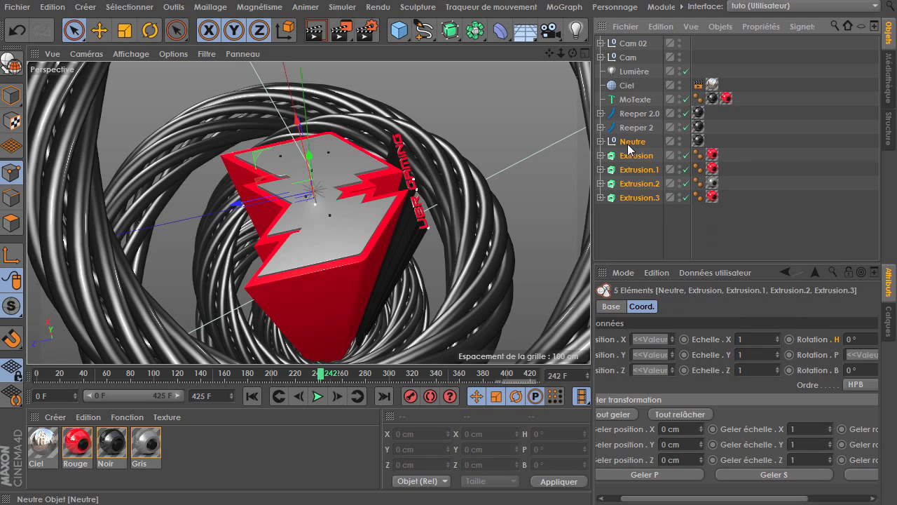
pyautogui.click(630, 219)
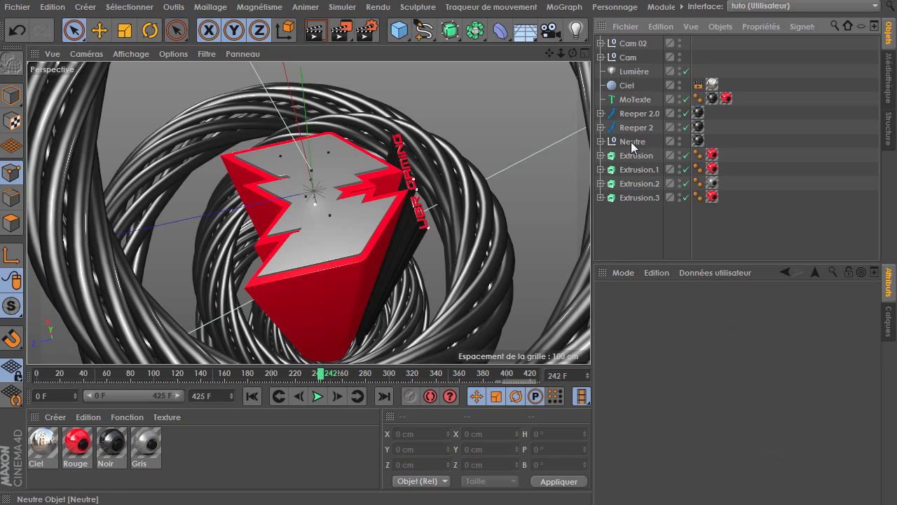
pyautogui.click(631, 143)
pyautogui.click(601, 141)
pyautogui.click(601, 141)
pyautogui.click(601, 141)
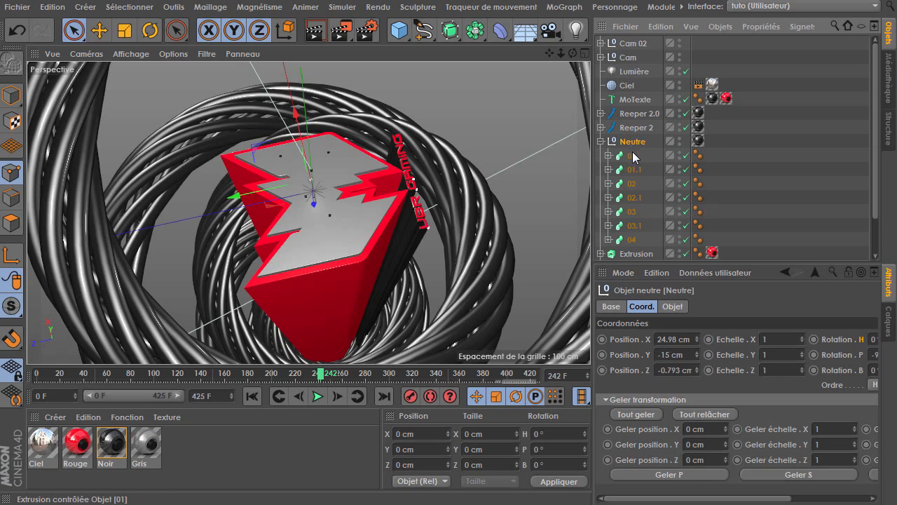
pyautogui.click(601, 141)
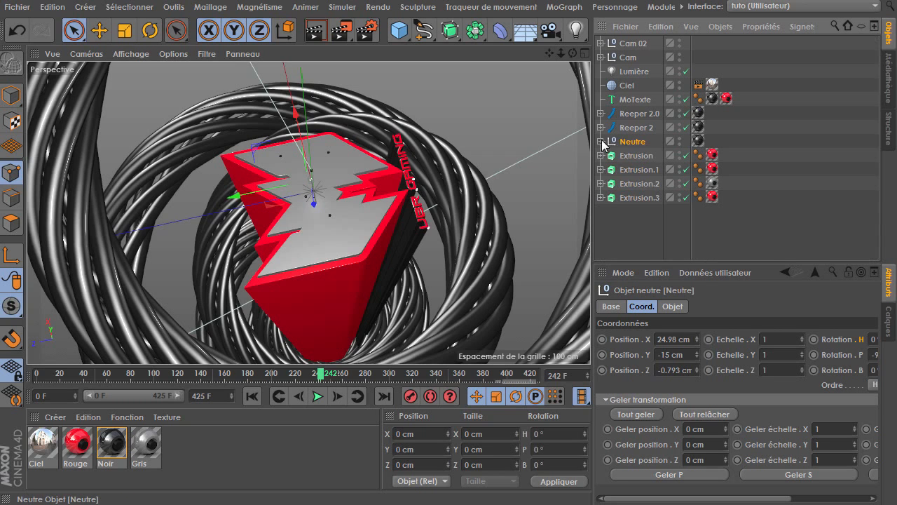
# Temporarily deactivate the Extrusion and Extrusion.1 objects and scrub the timeline to frame 200
pyautogui.click(635, 156)
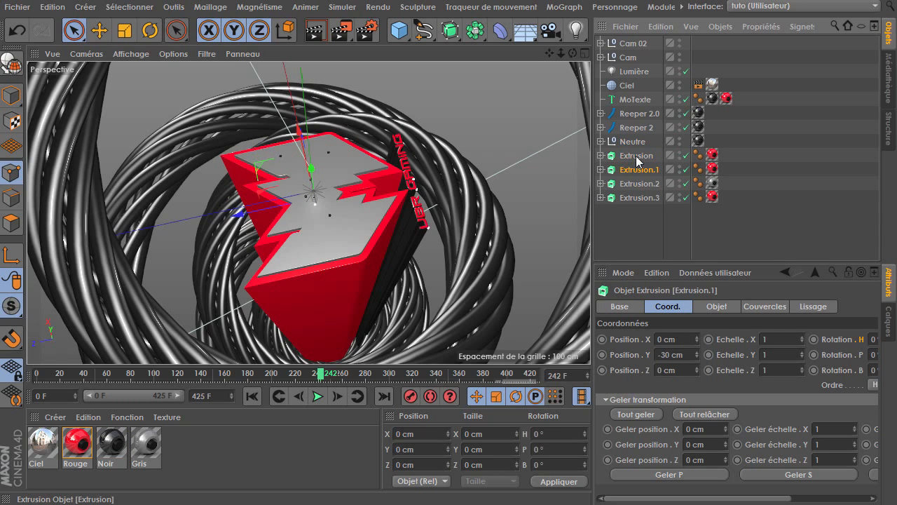
pyautogui.click(641, 169)
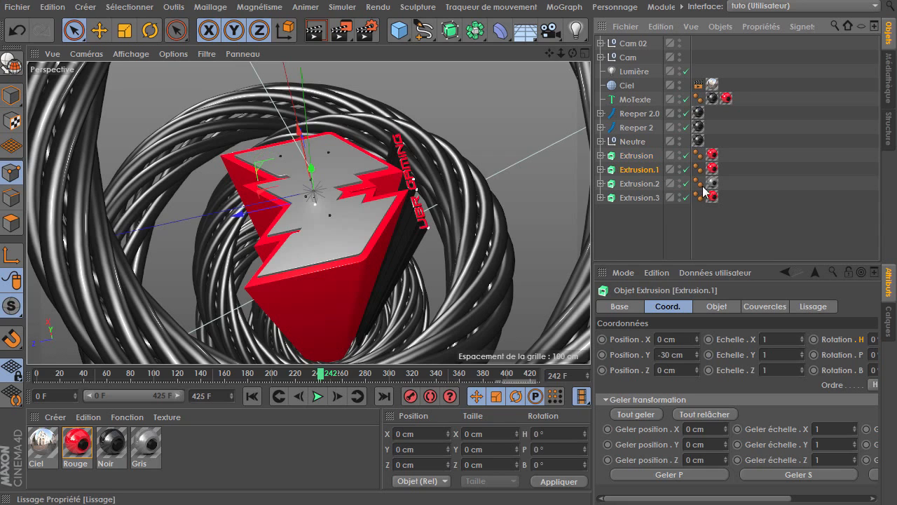
pyautogui.keyDown('shift'); pyautogui.click(638, 156); pyautogui.keyUp('shift')
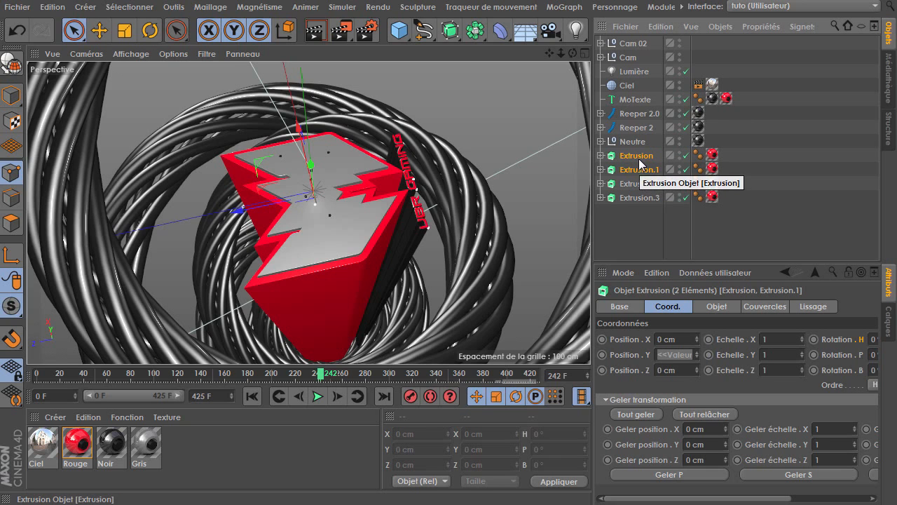
pyautogui.click(636, 306)
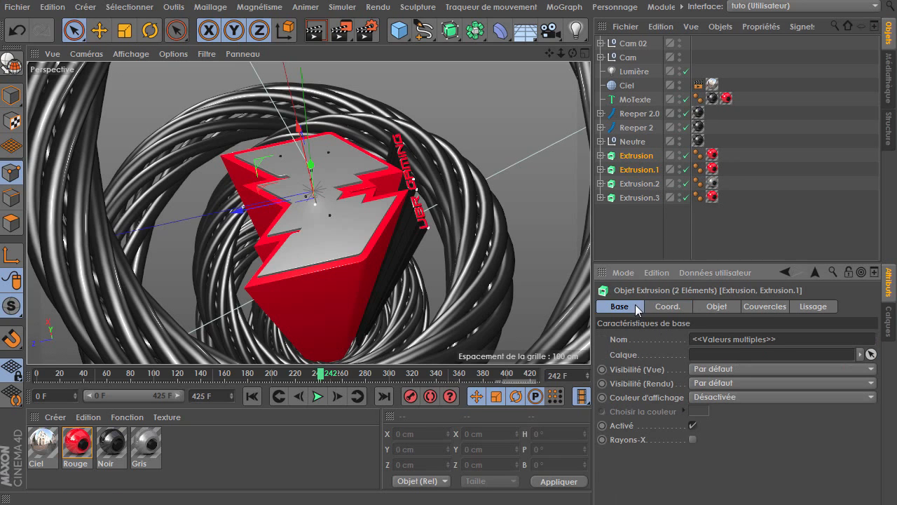
pyautogui.click(300, 396)
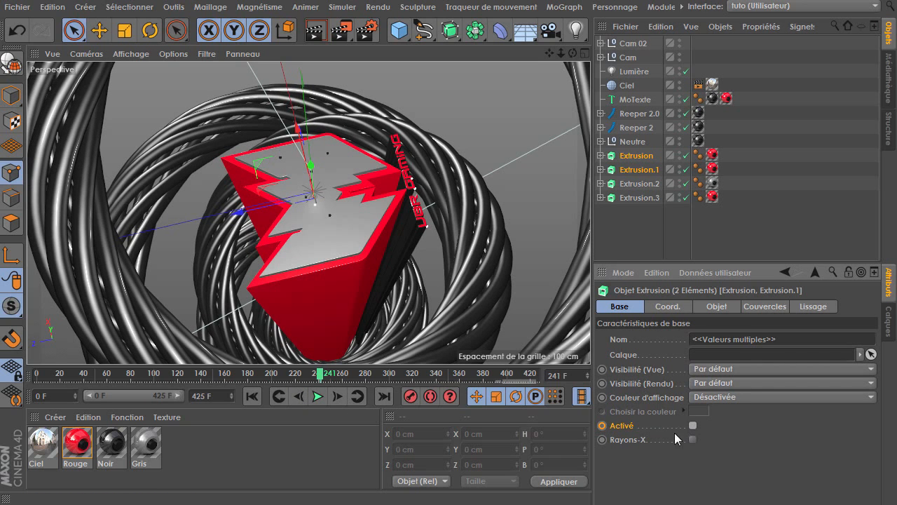
pyautogui.moveTo(315, 376); pyautogui.dragTo(270, 375)
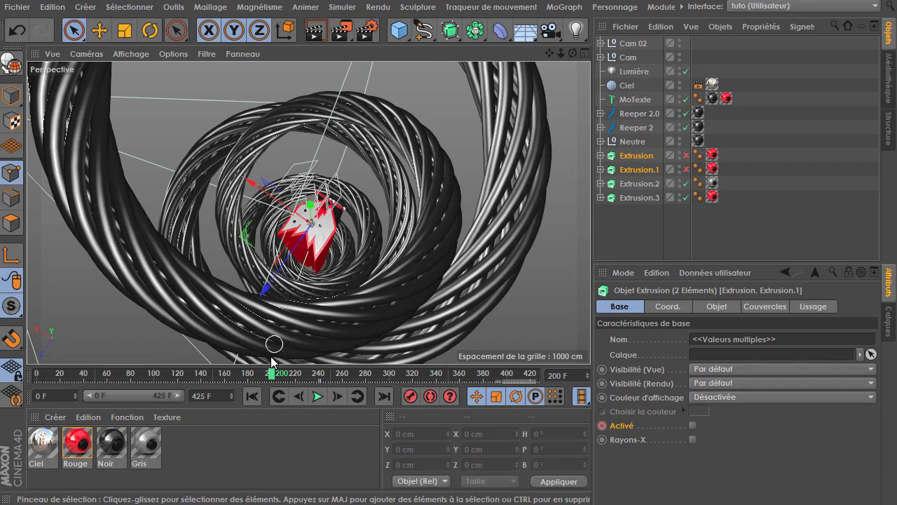
# Set the animation's end frame to 550 and extend the preview range to frame 550
pyautogui.moveTo(272, 373); pyautogui.dragTo(538, 401)
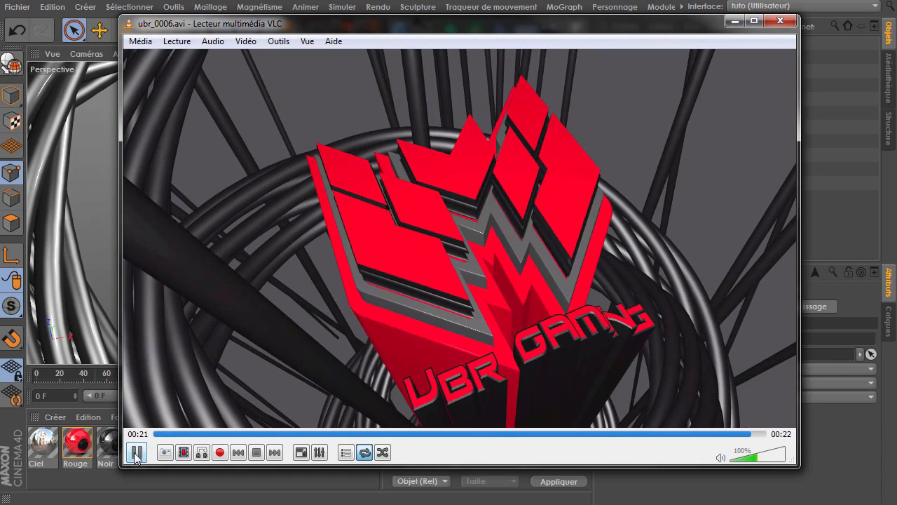
pyautogui.click(135, 454)
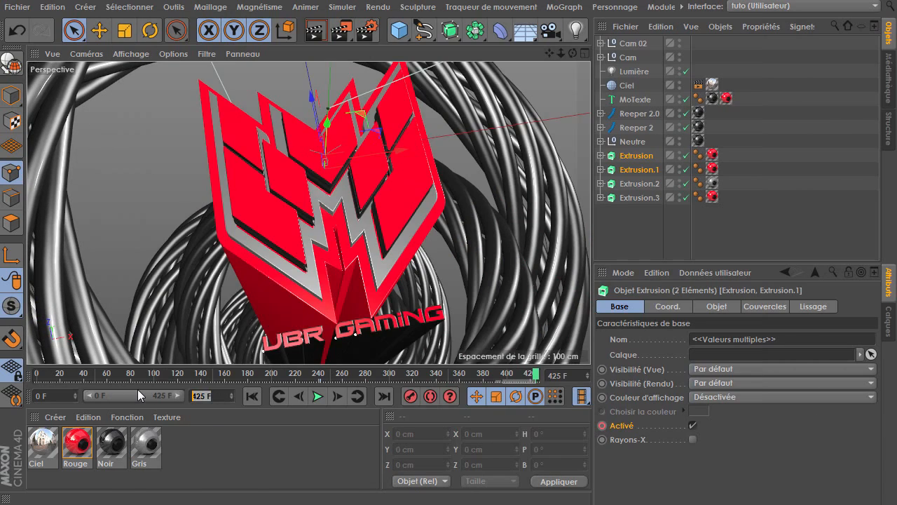
pyautogui.write('550')
pyautogui.press('Return')
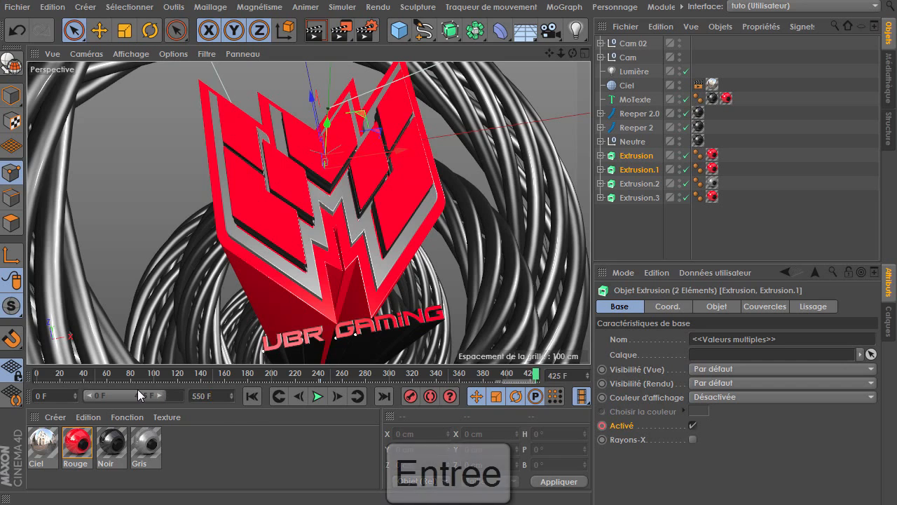
pyautogui.moveTo(162, 390); pyautogui.dragTo(181, 395)
pyautogui.moveTo(424, 373); pyautogui.dragTo(585, 377)
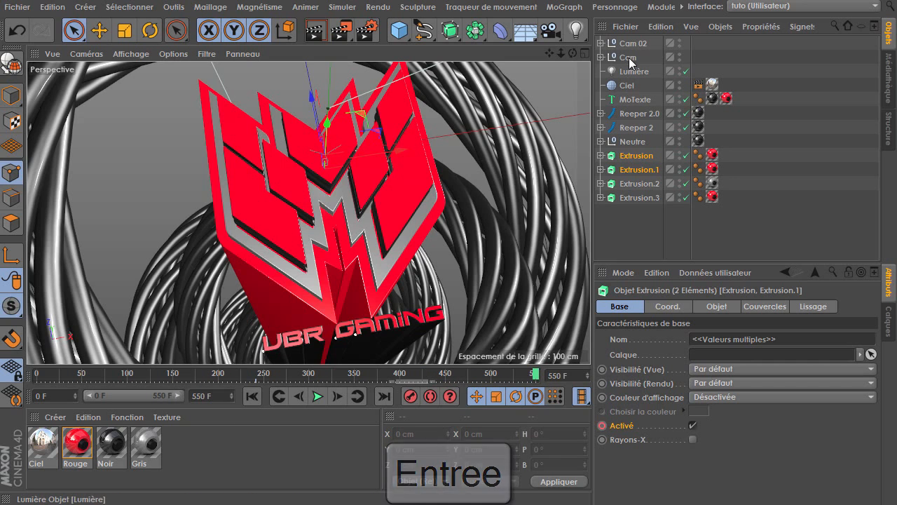
# At frame 450, select the Cam 02 null and set its heading rotation to 385°
pyautogui.click(601, 43)
pyautogui.click(629, 58)
pyautogui.moveTo(485, 377)
pyautogui.mouseDown()
pyautogui.moveTo(355, 375)
pyautogui.moveTo(489, 376)
pyautogui.mouseUp()
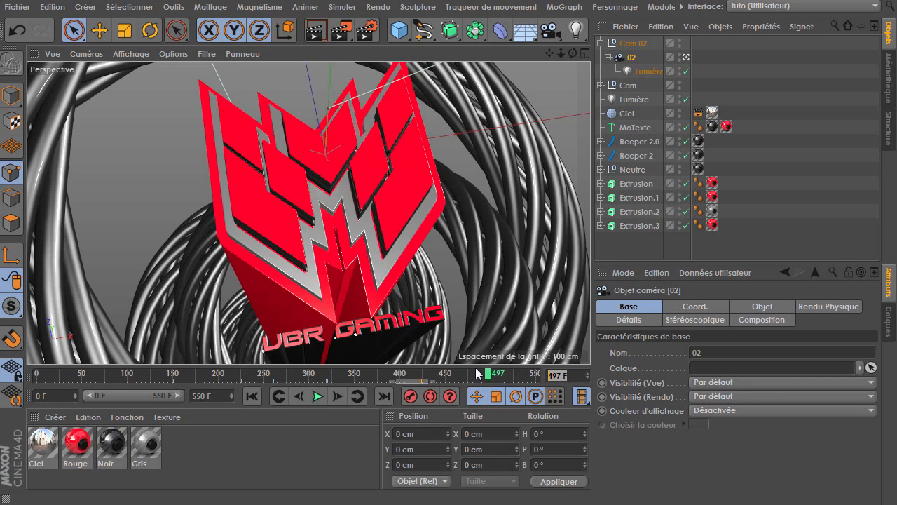
pyautogui.press('Return')
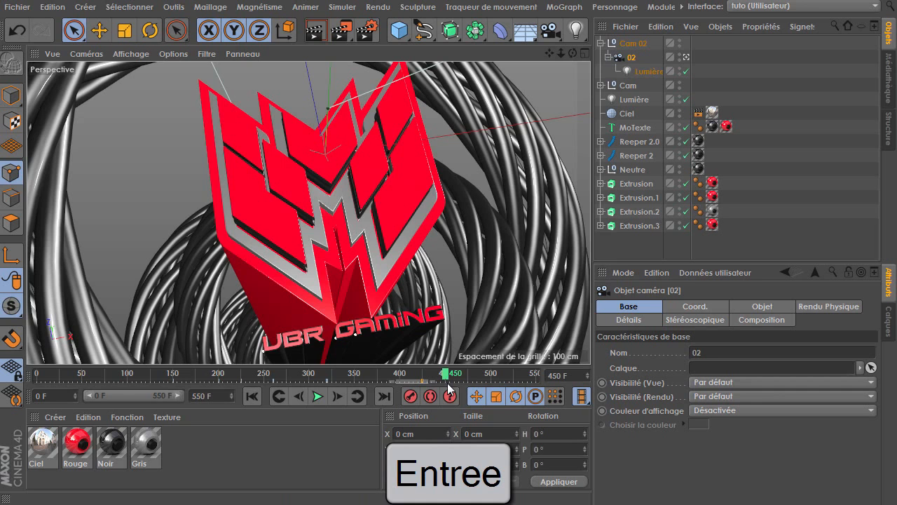
pyautogui.click(633, 43)
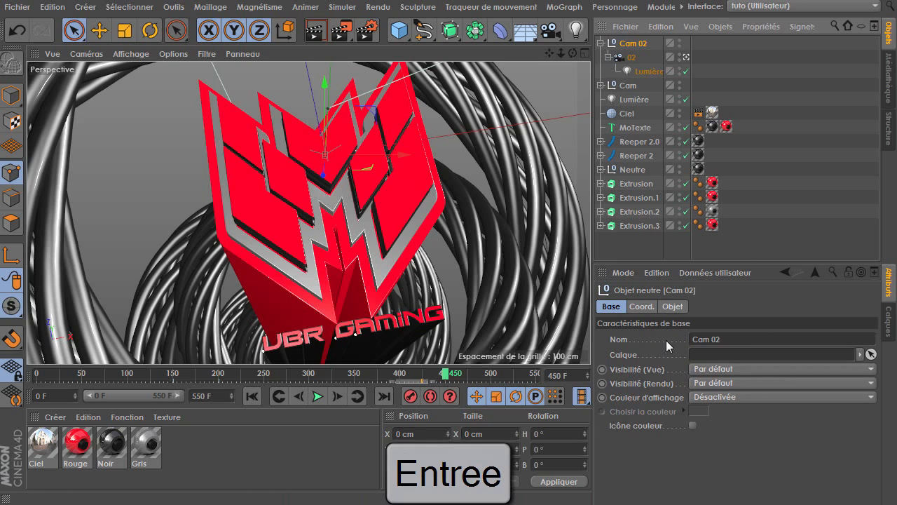
pyautogui.click(642, 306)
pyautogui.moveTo(785, 387); pyautogui.dragTo(732, 377, button='middle')
pyautogui.moveTo(857, 339); pyautogui.dragTo(857, 319)
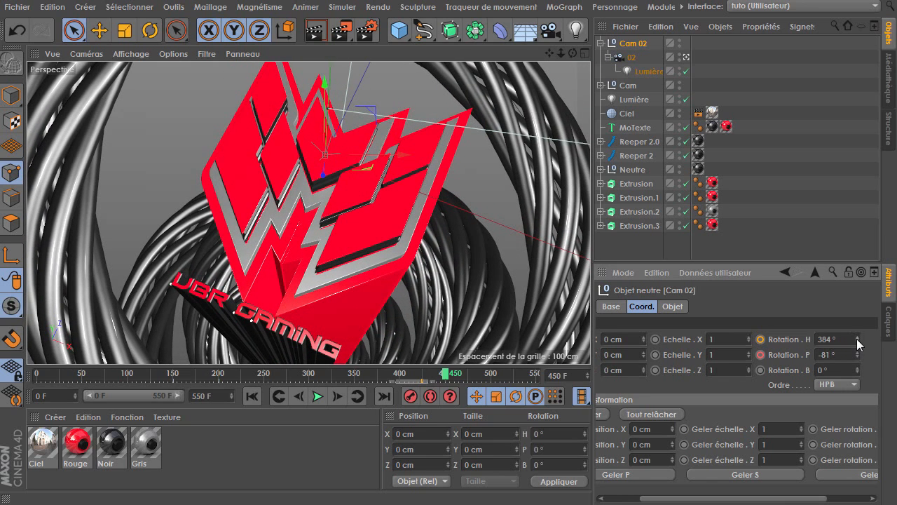
pyautogui.moveTo(857, 343); pyautogui.dragTo(856, 334)
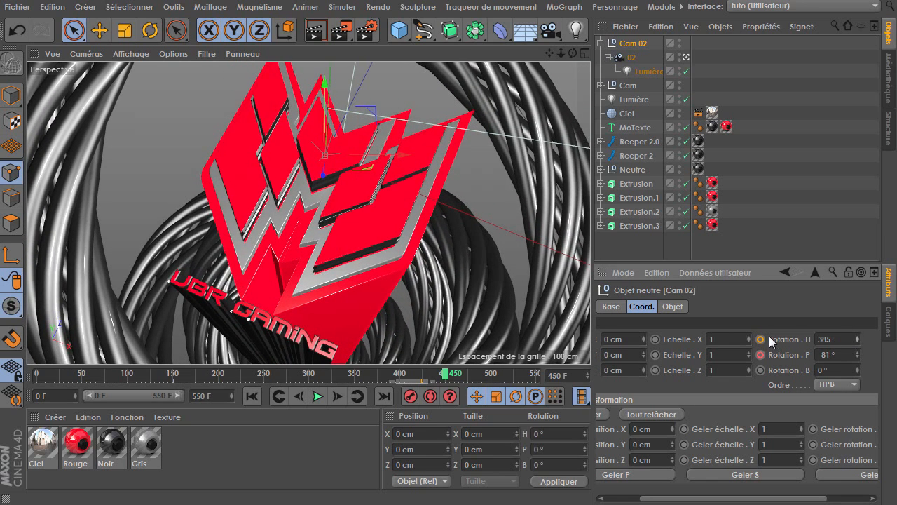
# Select the MoTexte object and scale it up in the viewport with the Scale tool
pyautogui.click(624, 57)
pyautogui.moveTo(573, 53)
pyautogui.mouseDown()
pyautogui.moveTo(571, 73)
pyautogui.moveTo(552, 45)
pyautogui.moveTo(569, 75)
pyautogui.moveTo(557, 59)
pyautogui.mouseUp()
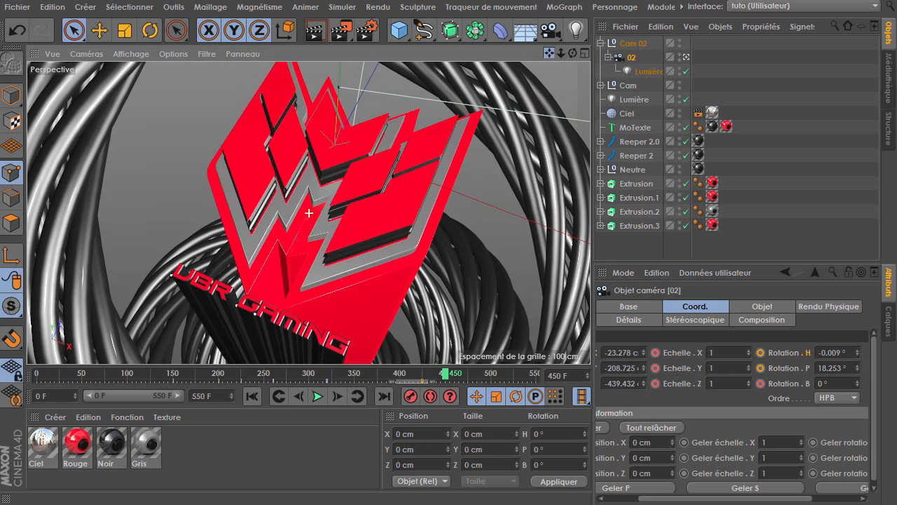
pyautogui.click(627, 128)
pyautogui.moveTo(290, 249); pyautogui.dragTo(294, 235)
pyautogui.moveTo(267, 322); pyautogui.dragTo(267, 322)
pyautogui.press('t')
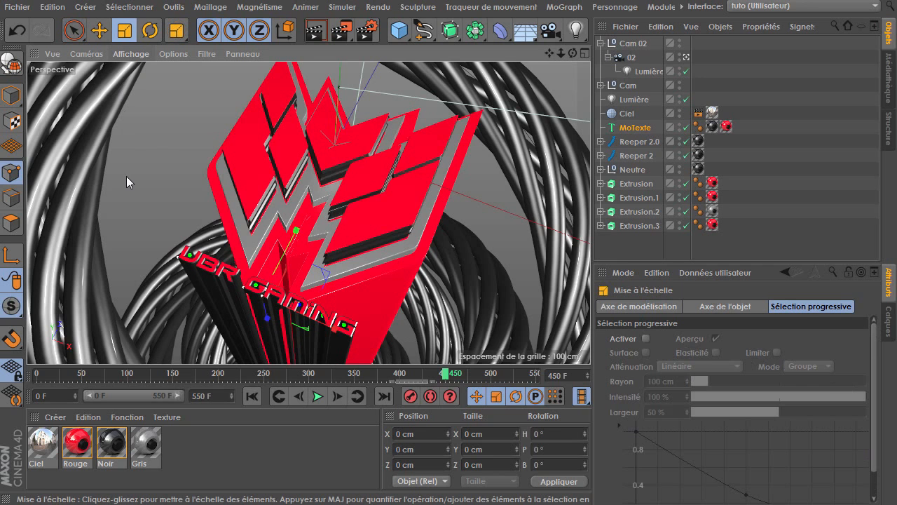
pyautogui.moveTo(138, 181); pyautogui.dragTo(231, 172)
pyautogui.click(634, 247)
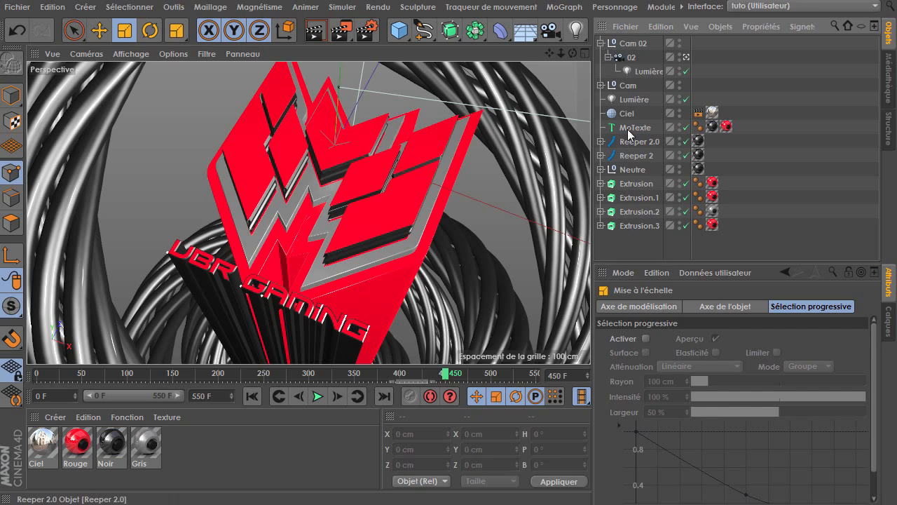
# Select camera 02, preview the animation, and move its selected keyframes to frame 500
pyautogui.click(630, 57)
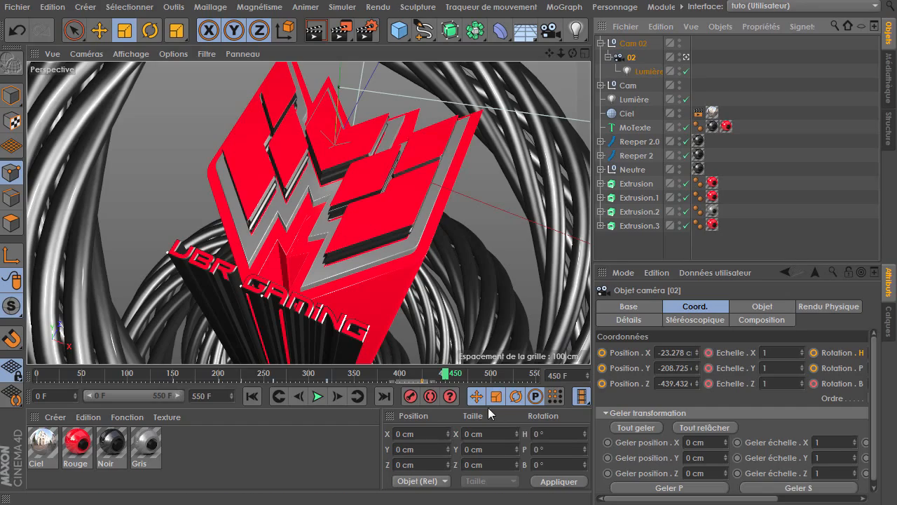
pyautogui.moveTo(410, 374); pyautogui.dragTo(397, 374)
pyautogui.click(316, 397)
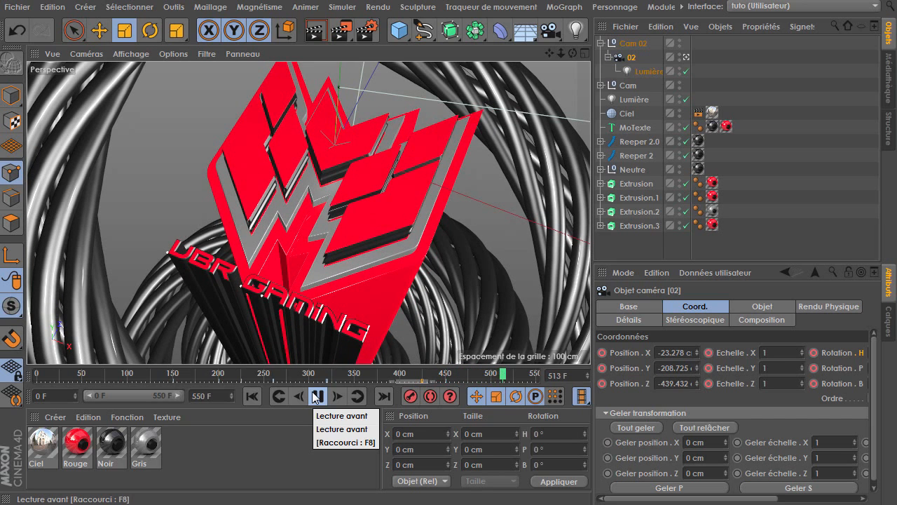
pyautogui.click(316, 397)
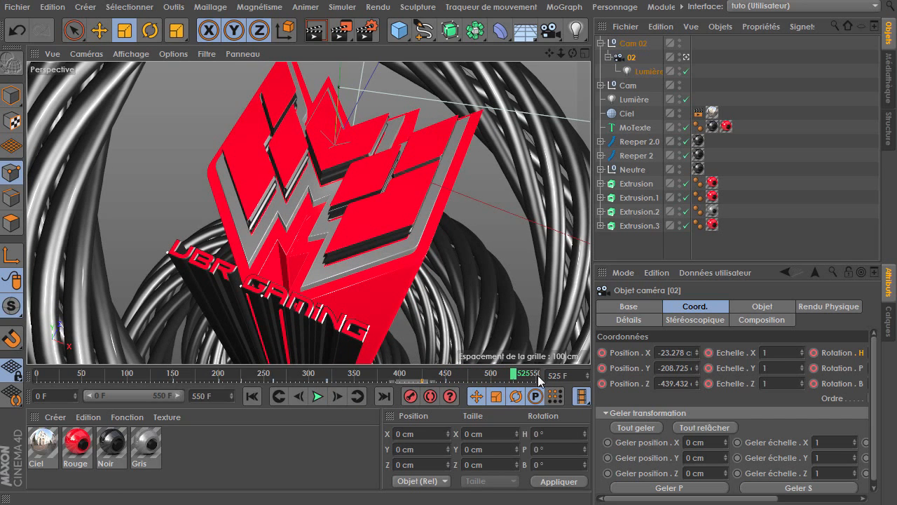
pyautogui.click(491, 374)
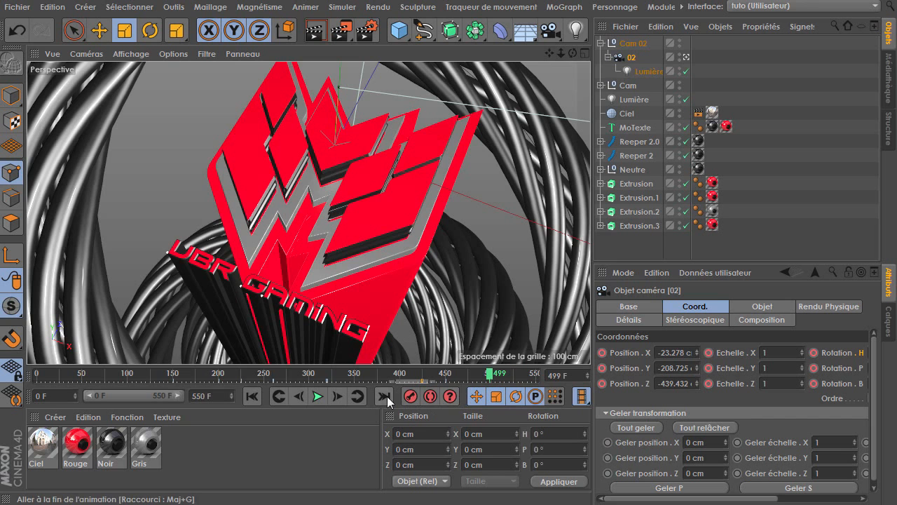
pyautogui.moveTo(424, 385); pyautogui.dragTo(489, 379)
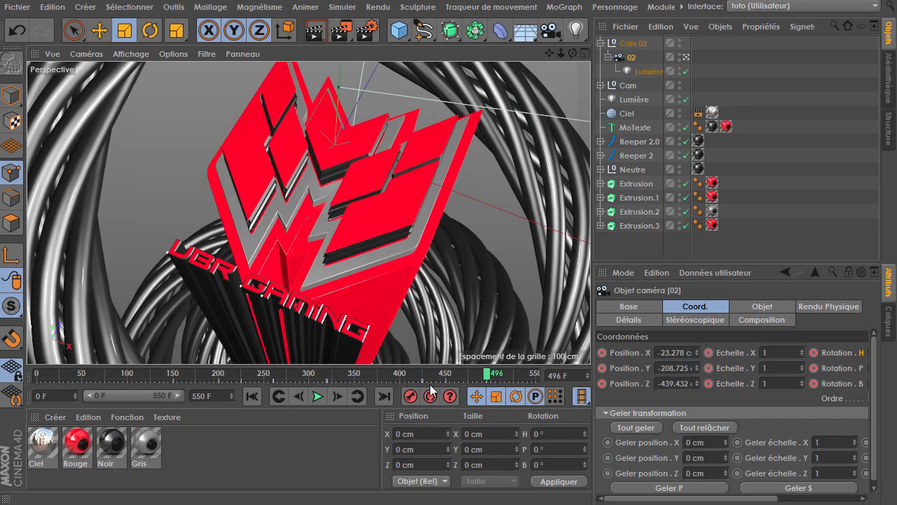
pyautogui.click(339, 395)
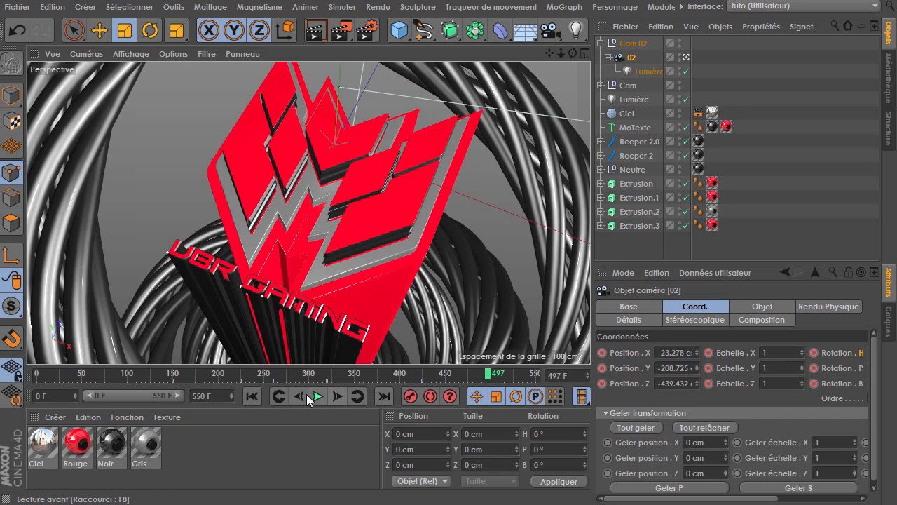
pyautogui.click(335, 396)
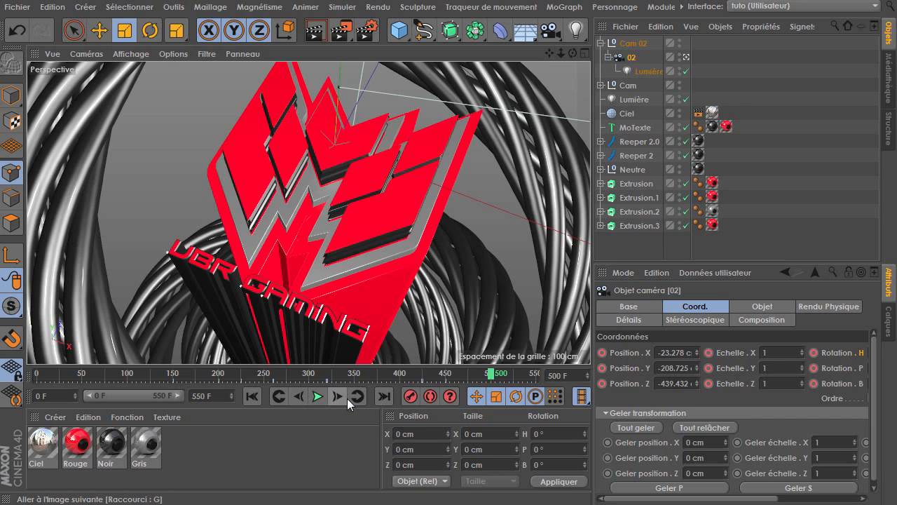
pyautogui.click(412, 382)
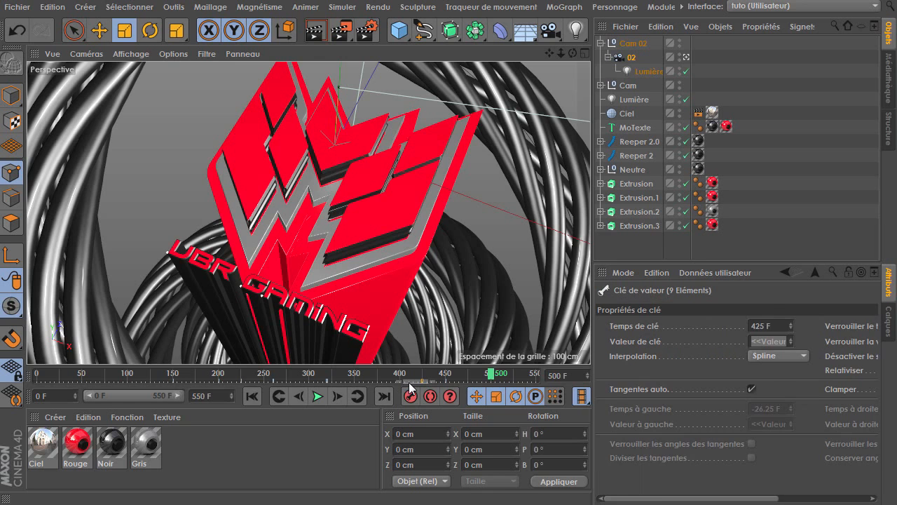
pyautogui.moveTo(423, 384); pyautogui.dragTo(488, 388)
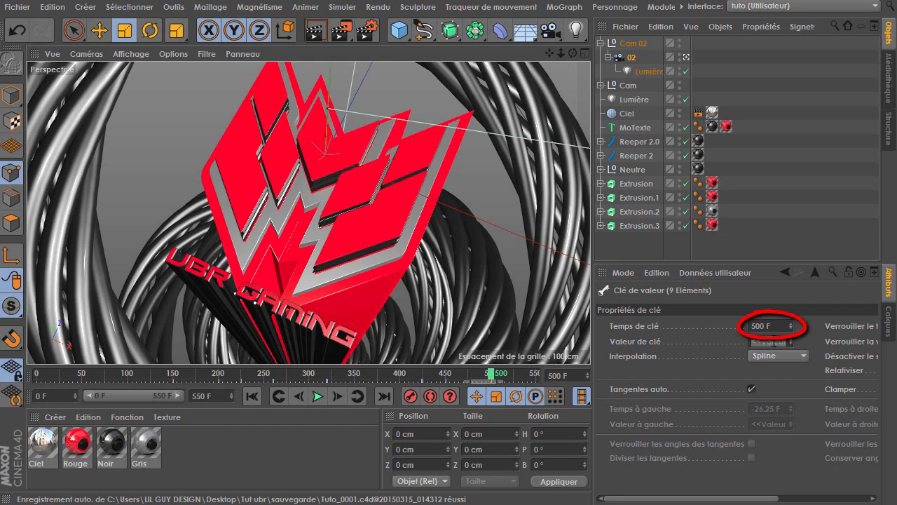
# Select the Cam 02 null and move its 350° rotation keyframe to frame 500
pyautogui.moveTo(491, 373)
pyautogui.mouseDown()
pyautogui.moveTo(436, 376)
pyautogui.moveTo(490, 382)
pyautogui.moveTo(417, 381)
pyautogui.moveTo(490, 382)
pyautogui.mouseUp()
pyautogui.click(633, 45)
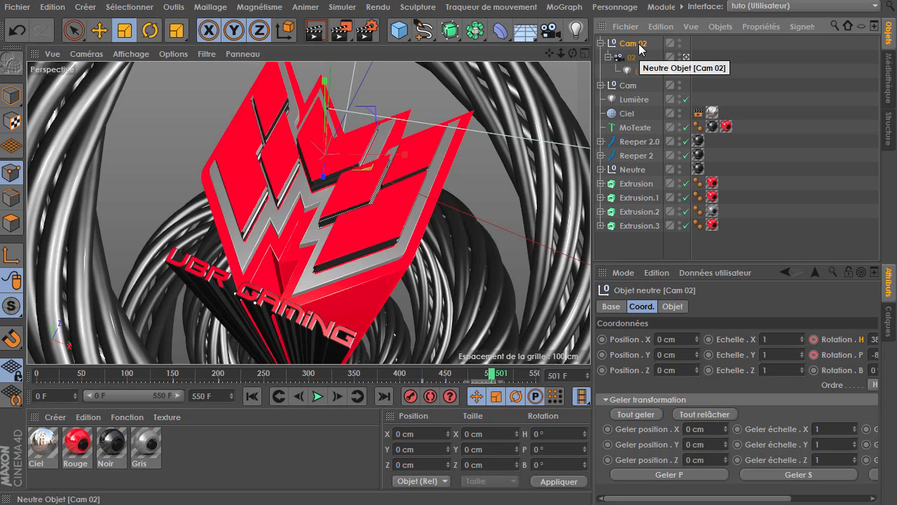
pyautogui.click(425, 375)
pyautogui.moveTo(428, 372); pyautogui.dragTo(429, 395)
pyautogui.click(424, 381)
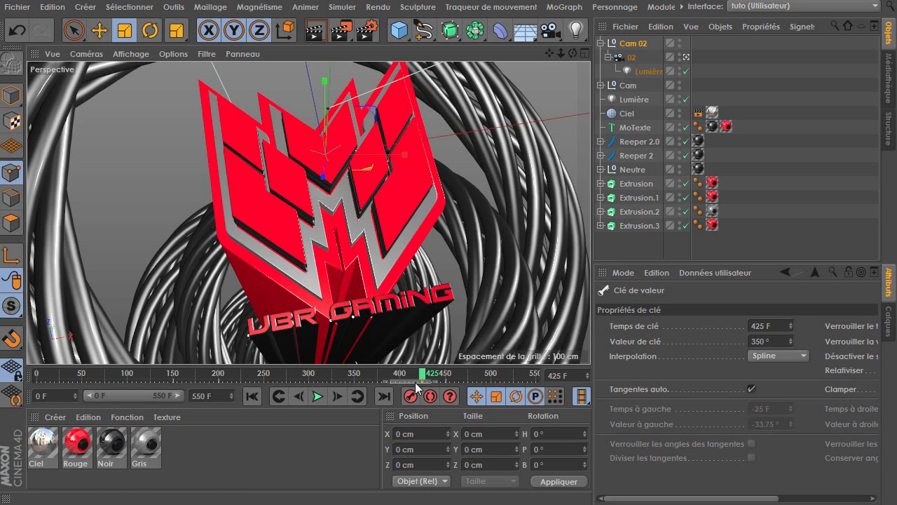
pyautogui.moveTo(418, 386); pyautogui.dragTo(478, 390)
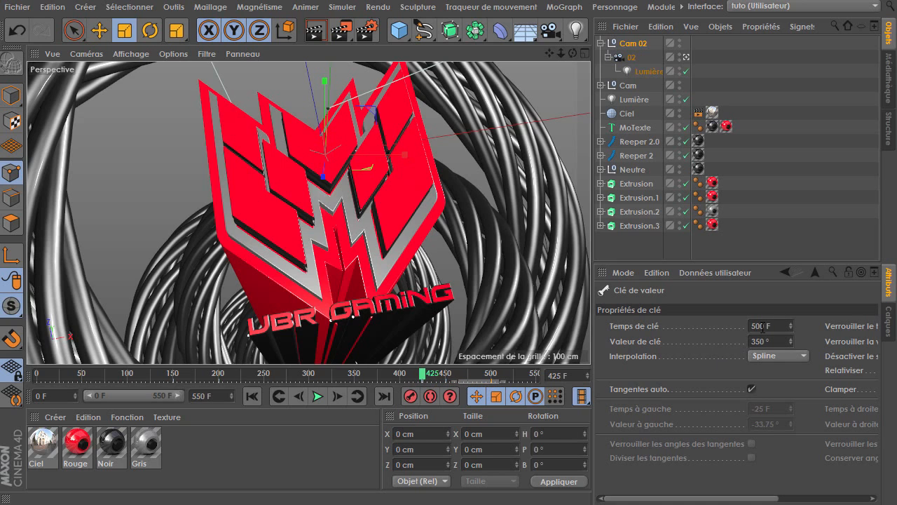
pyautogui.moveTo(423, 378); pyautogui.dragTo(540, 378)
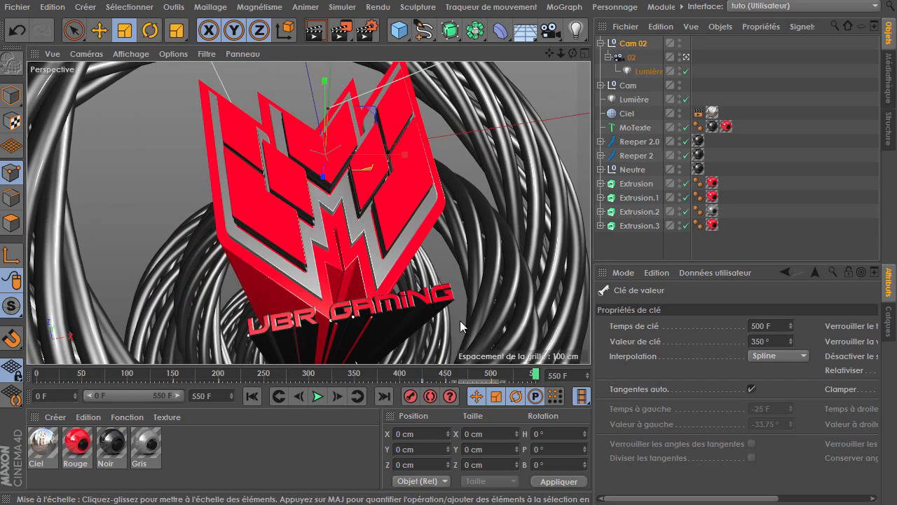
pyautogui.click(518, 382)
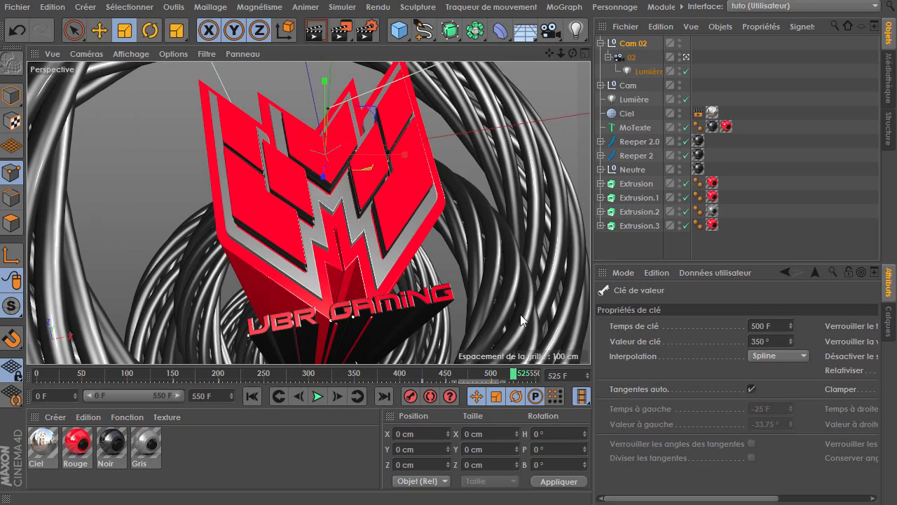
# Reframe camera 02's view, record a keyframe for it, and move that key to frame 540
pyautogui.moveTo(573, 53); pyautogui.dragTo(569, 103)
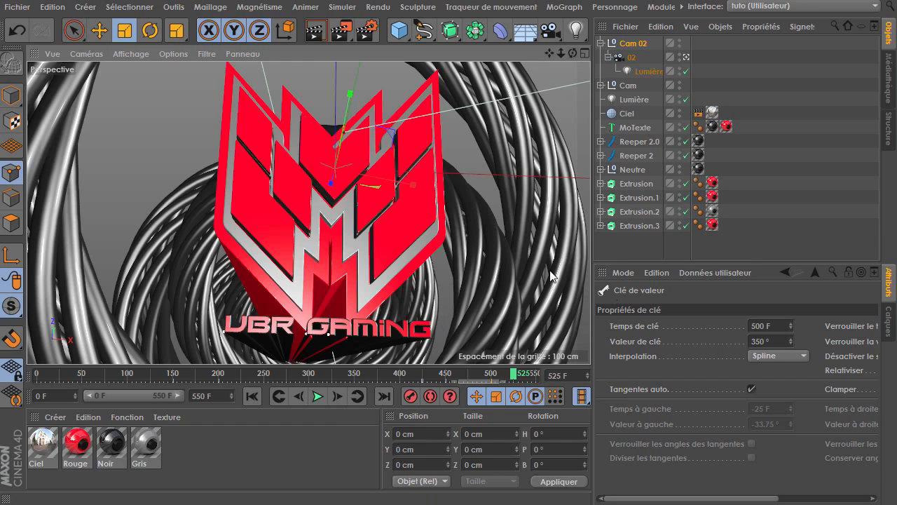
pyautogui.click(631, 57)
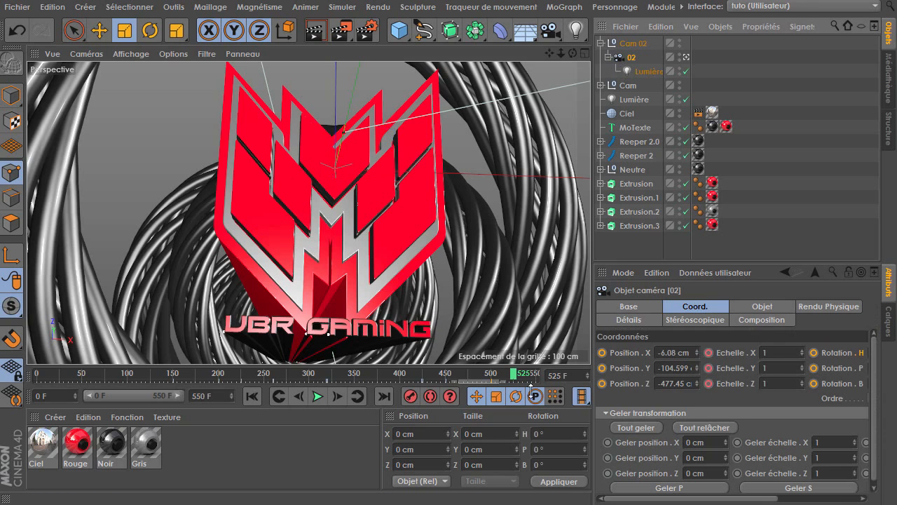
pyautogui.click(412, 397)
pyautogui.moveTo(86, 396); pyautogui.dragTo(145, 403)
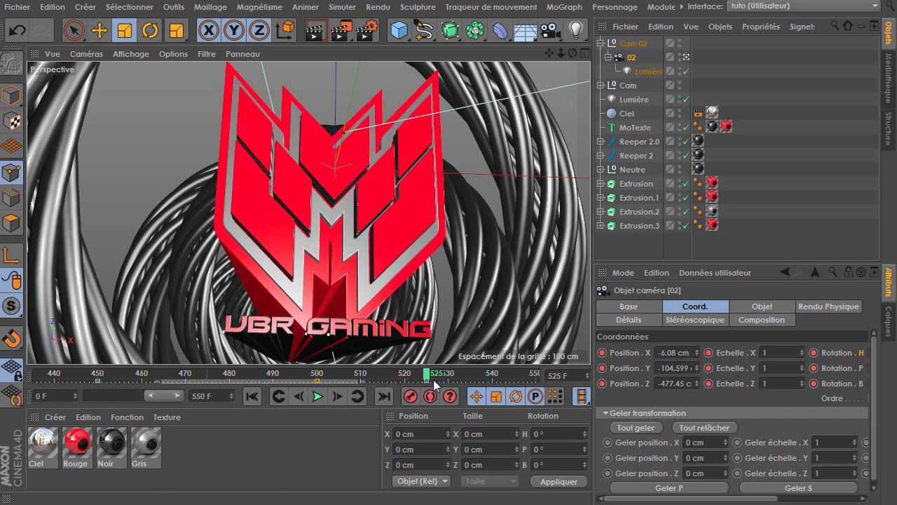
pyautogui.moveTo(532, 381); pyautogui.dragTo(509, 381)
pyautogui.moveTo(429, 380); pyautogui.dragTo(534, 379)
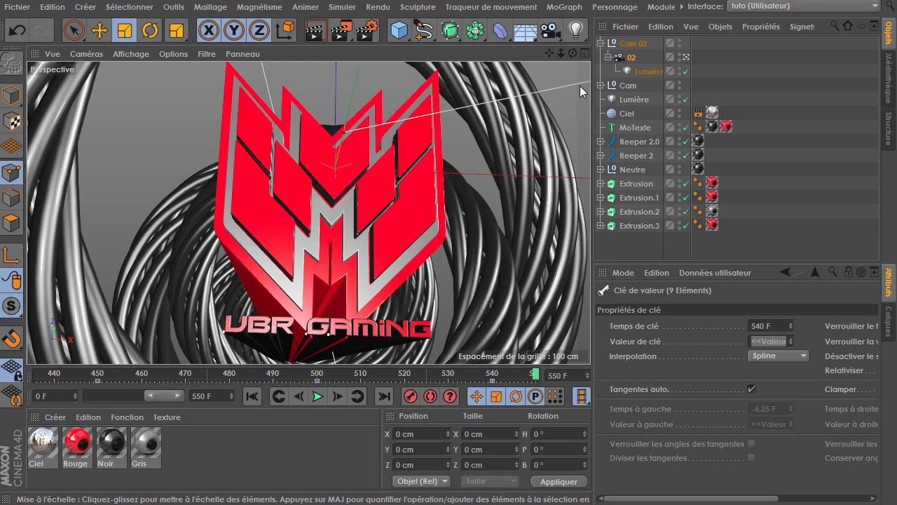
# Play back the animation from the start to preview the camera moves
pyautogui.moveTo(573, 53); pyautogui.dragTo(637, 54)
pyautogui.moveTo(550, 53); pyautogui.dragTo(434, 495)
pyautogui.click(316, 396)
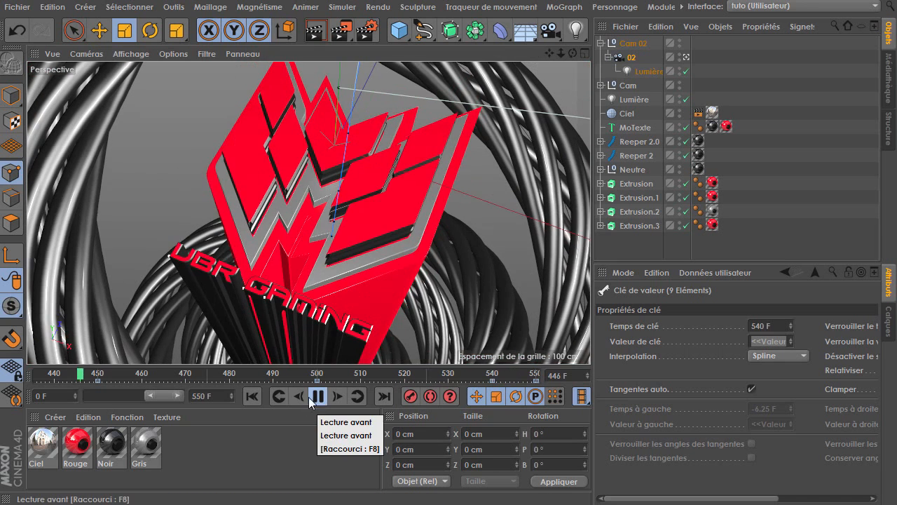
pyautogui.moveTo(6, 397); pyautogui.dragTo(6, 397)
pyautogui.moveTo(117, 394); pyautogui.dragTo(320, 393)
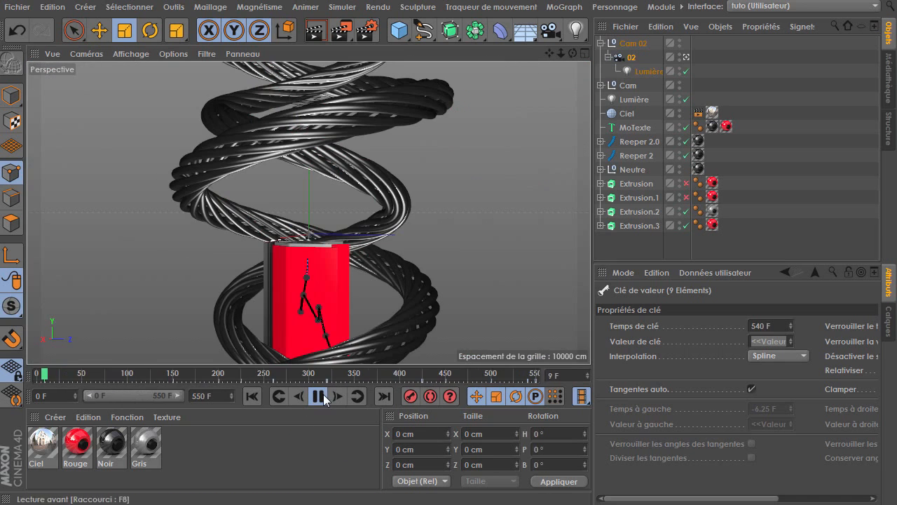
pyautogui.click(231, 371)
pyautogui.moveTo(223, 376); pyautogui.dragTo(152, 375)
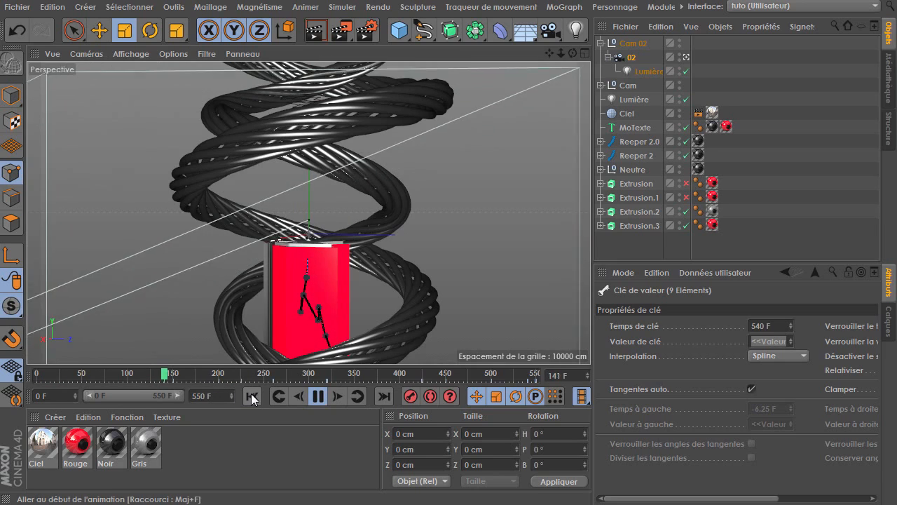
pyautogui.click(317, 397)
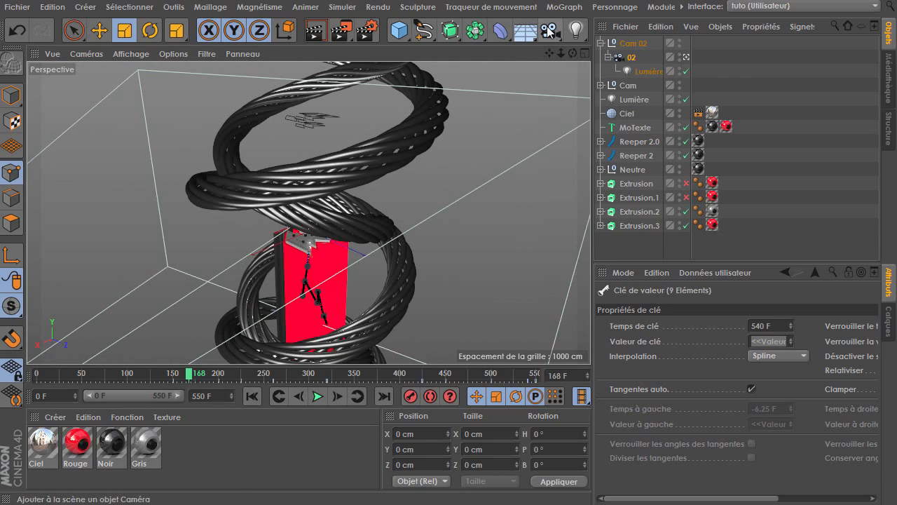
# Select cameras 01 and 02 together and add a Transition de caméra setup from them
pyautogui.click(728, 72)
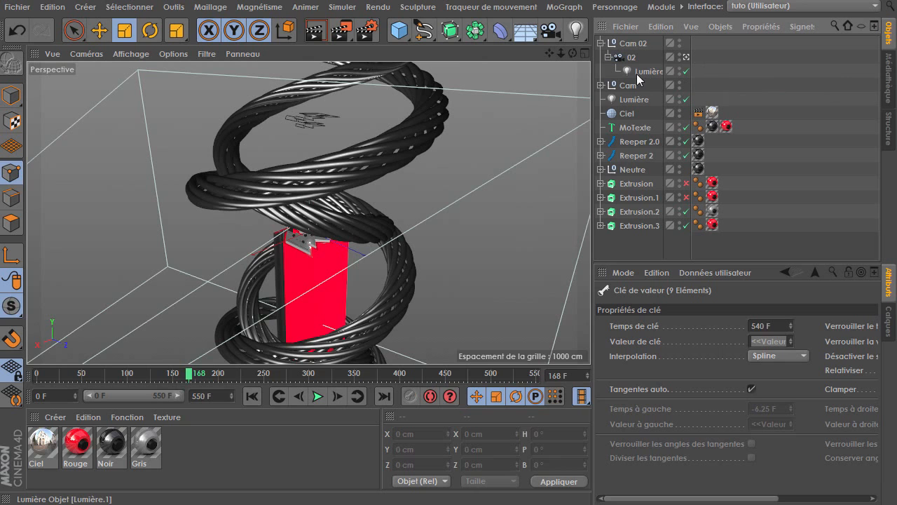
pyautogui.click(600, 85)
pyautogui.click(628, 101)
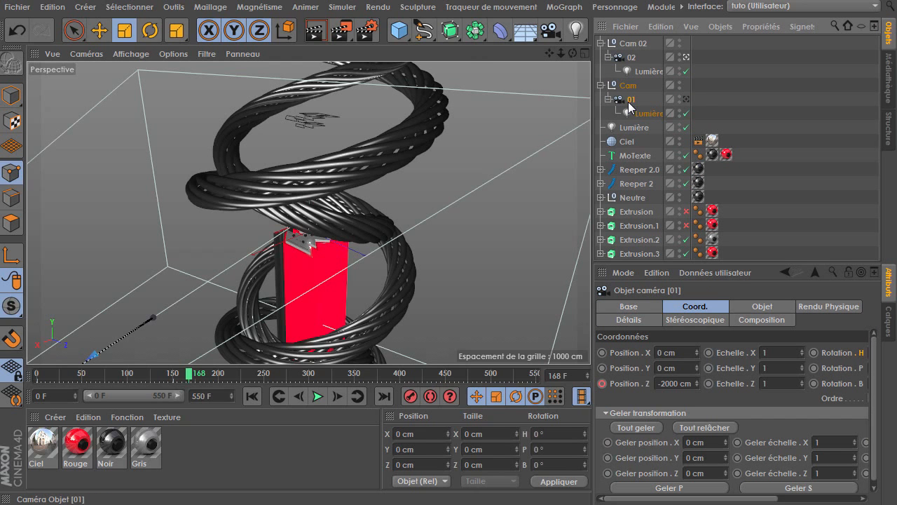
pyautogui.keyDown('ctrl'); pyautogui.click(632, 58); pyautogui.keyUp('ctrl')
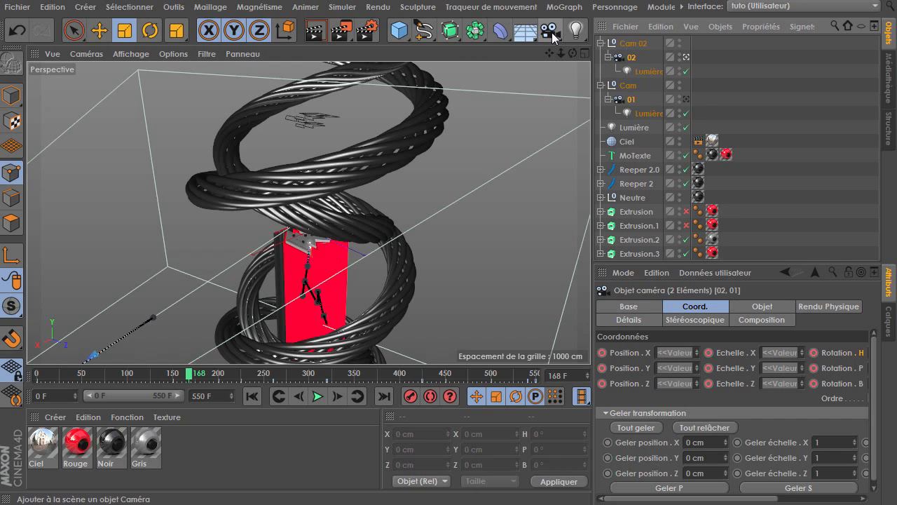
pyautogui.click(551, 33)
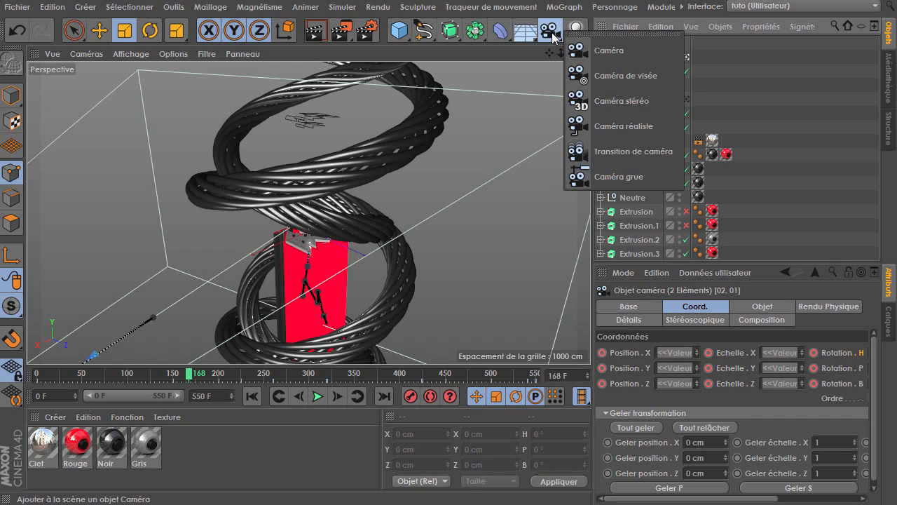
pyautogui.click(640, 153)
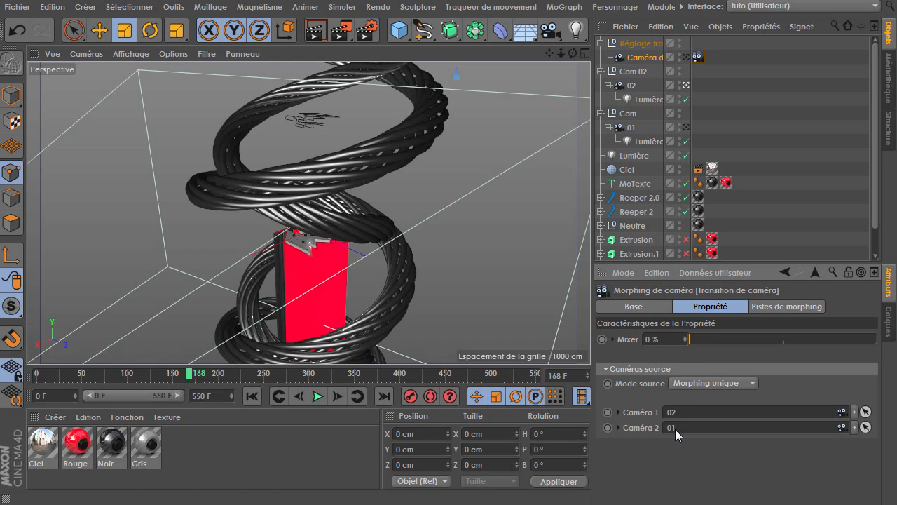
# Play the animation from the start and set the camera transition's Mixer to 100%
pyautogui.click(255, 398)
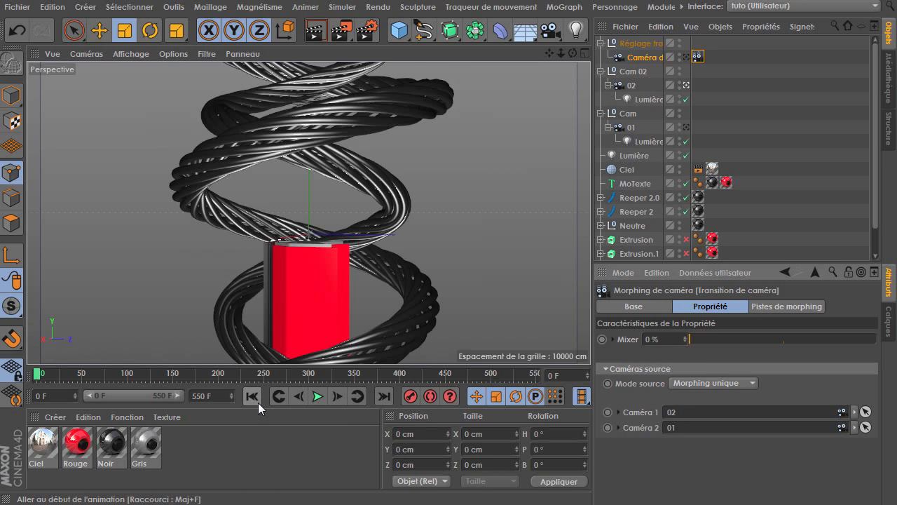
pyautogui.click(320, 397)
pyautogui.click(322, 399)
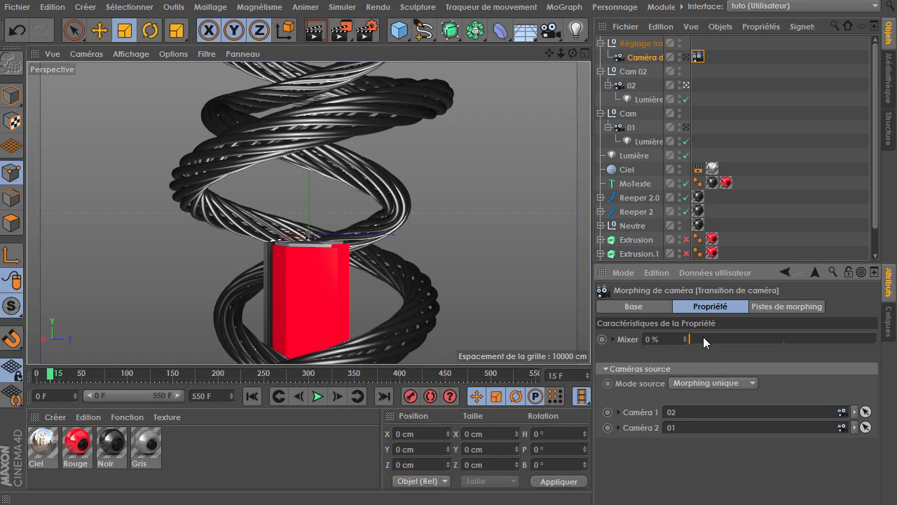
pyautogui.moveTo(703, 339); pyautogui.dragTo(878, 339)
# Activate the transition camera for the viewport and set the morphing tag's Mixer to 0%
pyautogui.click(687, 57)
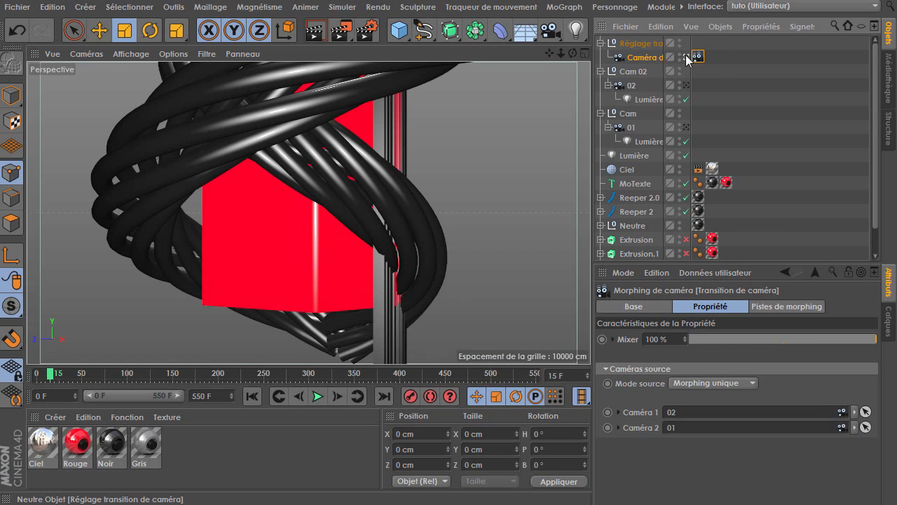
pyautogui.click(762, 133)
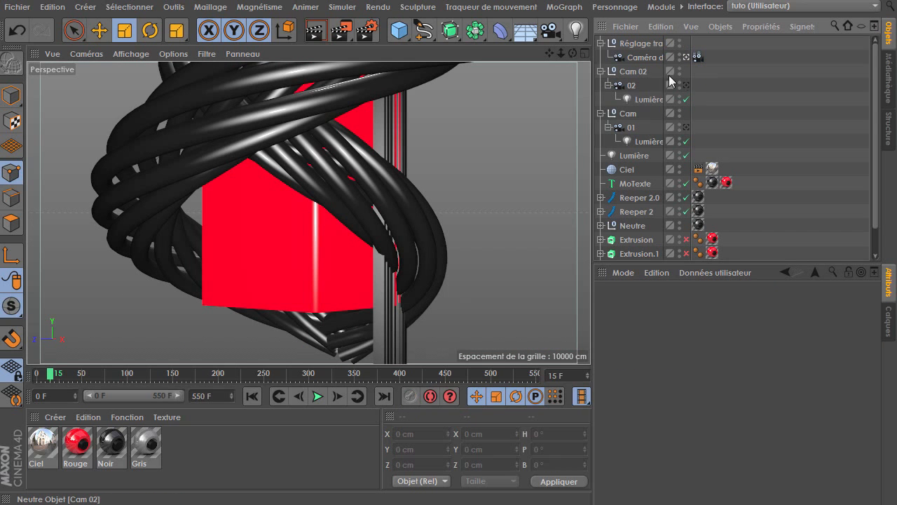
pyautogui.click(641, 56)
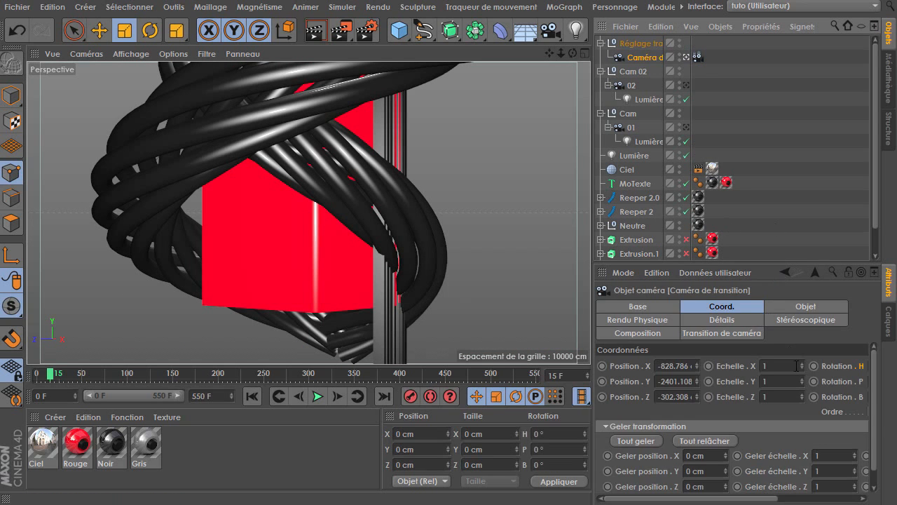
pyautogui.click(698, 59)
pyautogui.moveTo(816, 351); pyautogui.dragTo(677, 344)
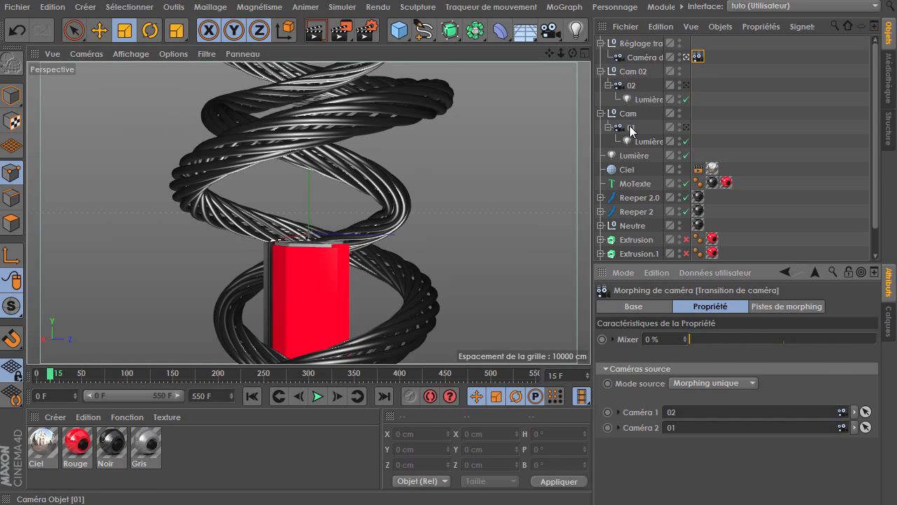
# Assign camera 01 as the transition's Camera 1 source and play the animation from the start
pyautogui.moveTo(633, 130); pyautogui.dragTo(666, 398)
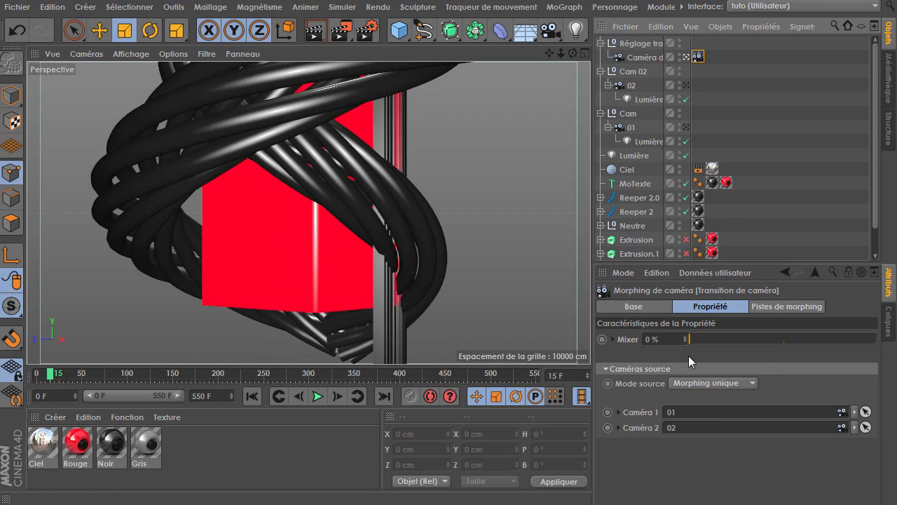
pyautogui.click(252, 397)
pyautogui.click(316, 397)
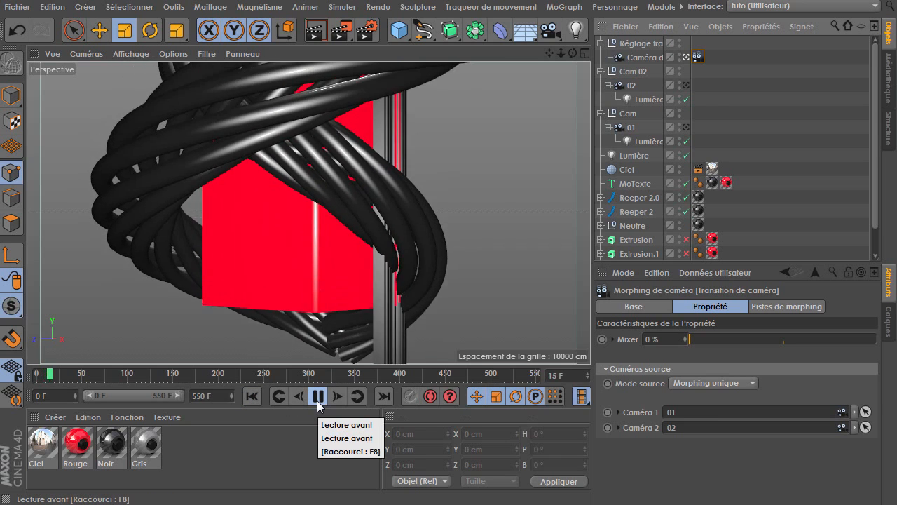
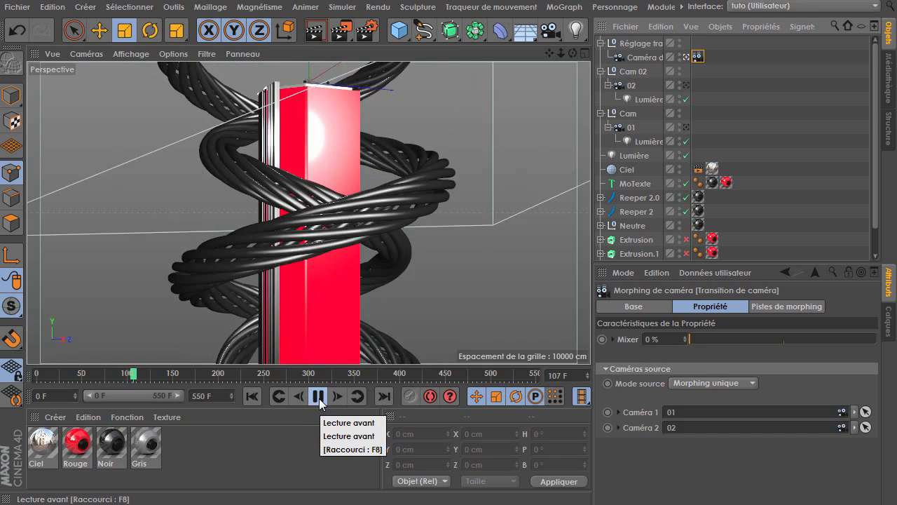
# Pause playback, step back to frame 125 and keyframe the camera transition's Mixer at 0%
pyautogui.click(319, 398)
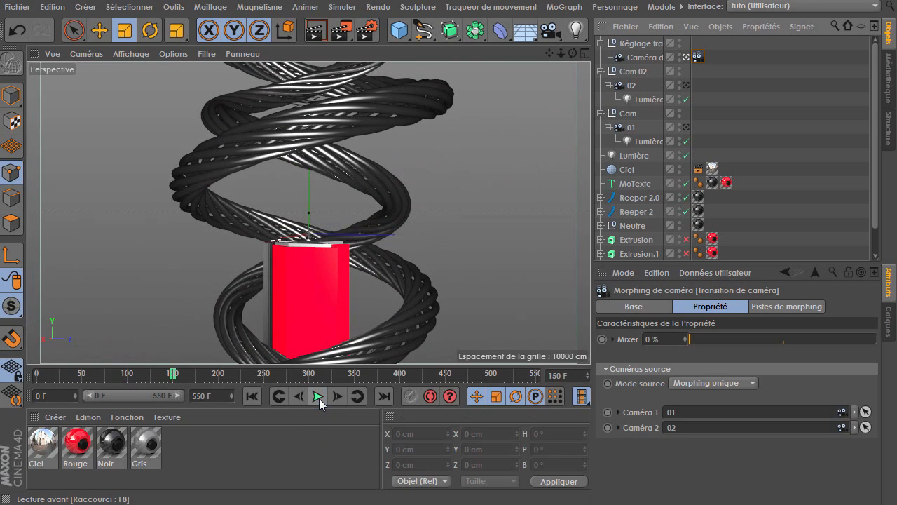
pyautogui.moveTo(174, 376); pyautogui.dragTo(154, 374)
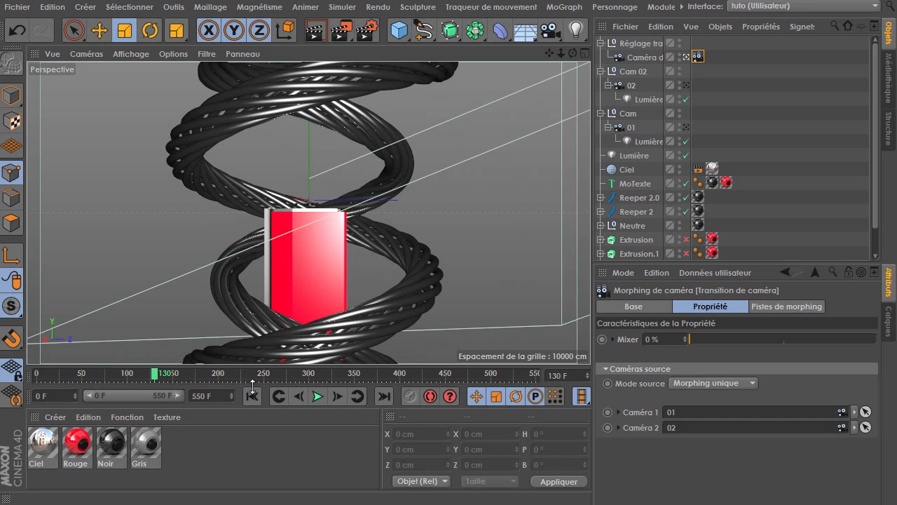
pyautogui.click(306, 398)
pyautogui.click(306, 398)
pyautogui.click(306, 398)
pyautogui.click(305, 398)
pyautogui.click(306, 398)
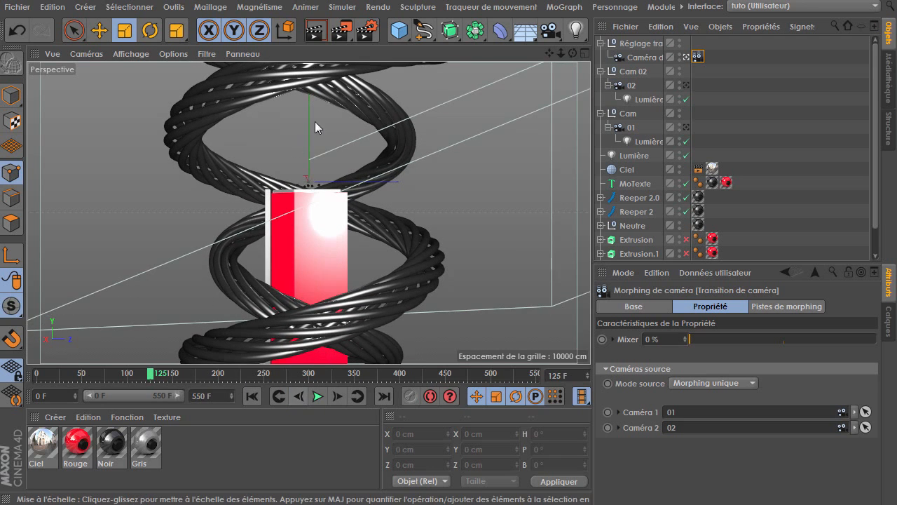
pyautogui.click(603, 339)
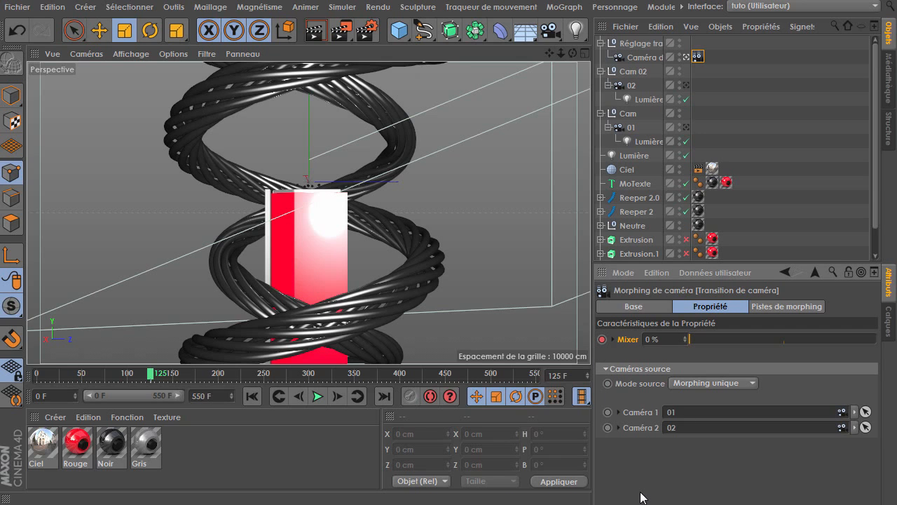
# Move to frame 175 and set the camera transition's Mixer to 100%
pyautogui.click(319, 397)
pyautogui.click(319, 397)
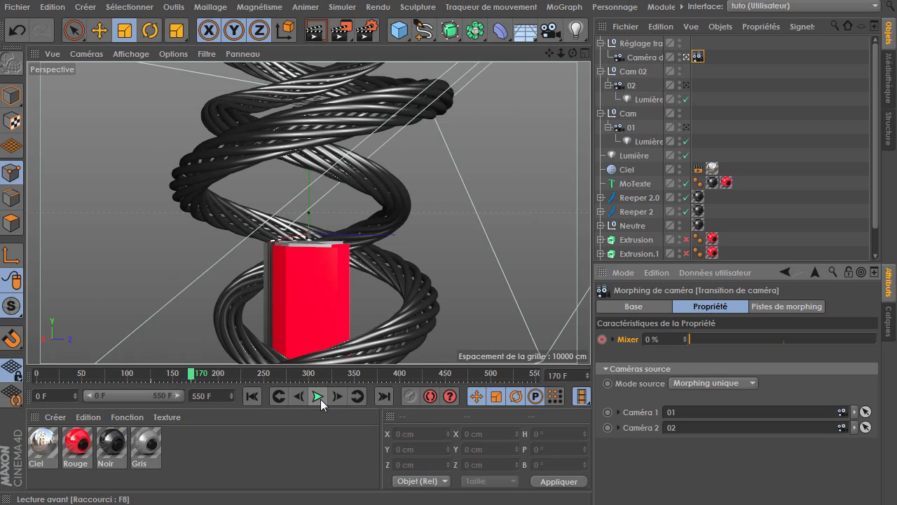
pyautogui.click(340, 396)
pyautogui.click(340, 396)
pyautogui.click(341, 396)
pyautogui.click(340, 396)
pyautogui.click(341, 396)
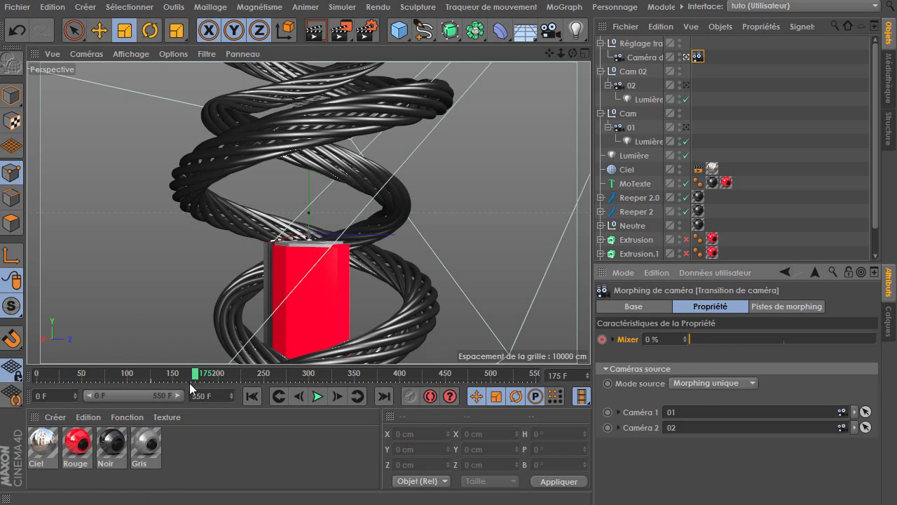
pyautogui.moveTo(692, 341); pyautogui.dragTo(877, 339)
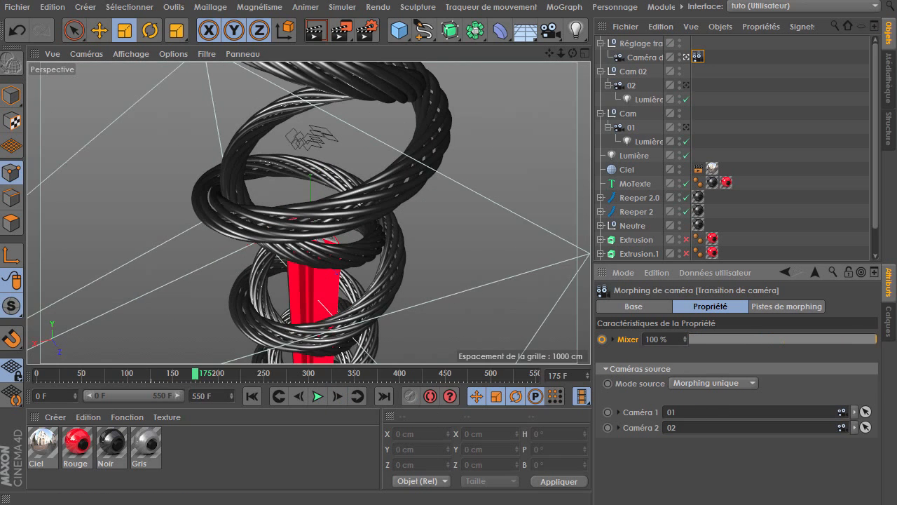
# Replay the transition section of the animation to review the camera blend, then pause
pyautogui.moveTo(192, 375); pyautogui.dragTo(121, 376)
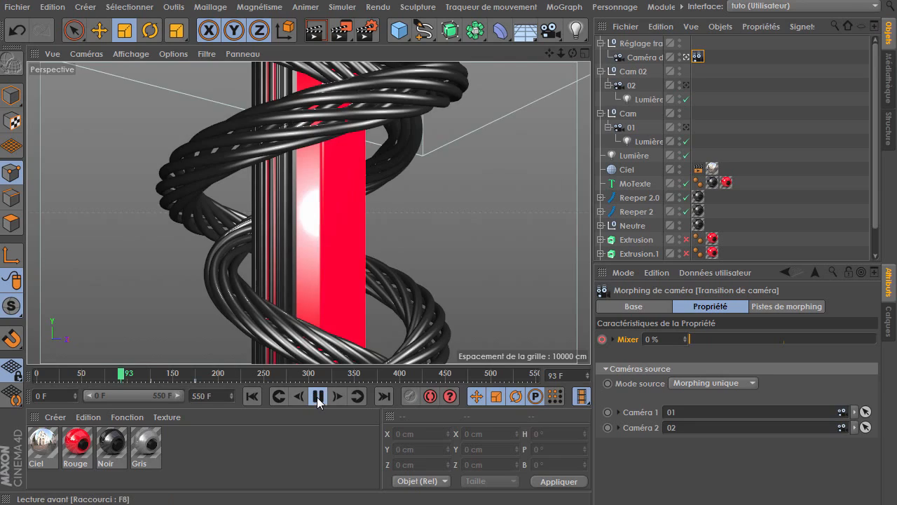
pyautogui.click(318, 396)
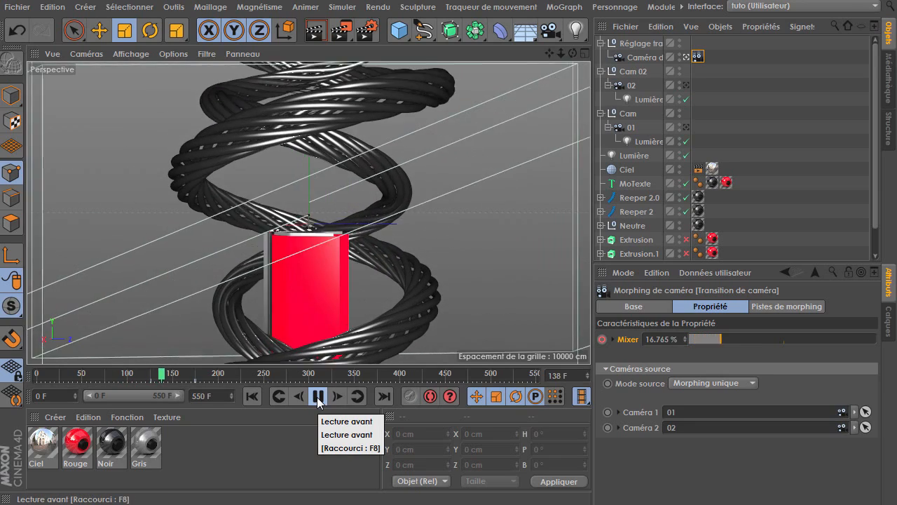
pyautogui.click(317, 397)
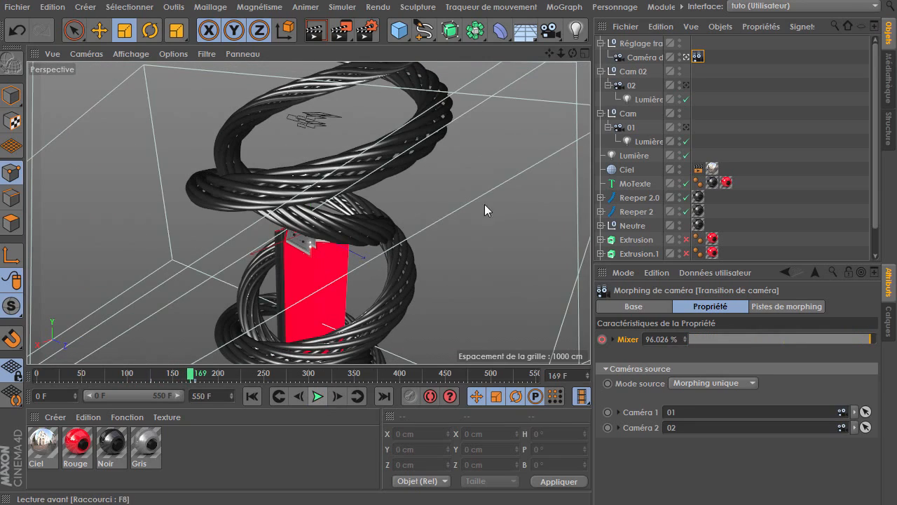
pyautogui.click(631, 127)
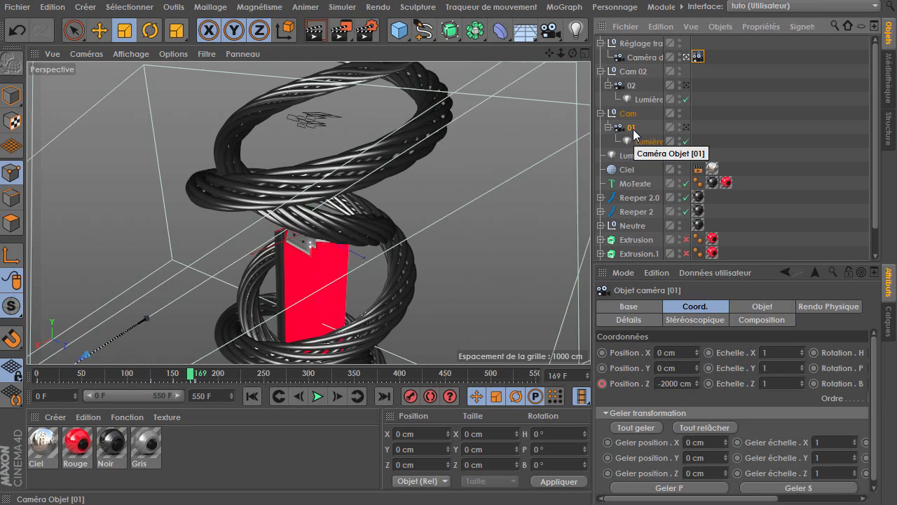
pyautogui.keyDown('ctrl'); pyautogui.click(628, 113); pyautogui.keyUp('ctrl')
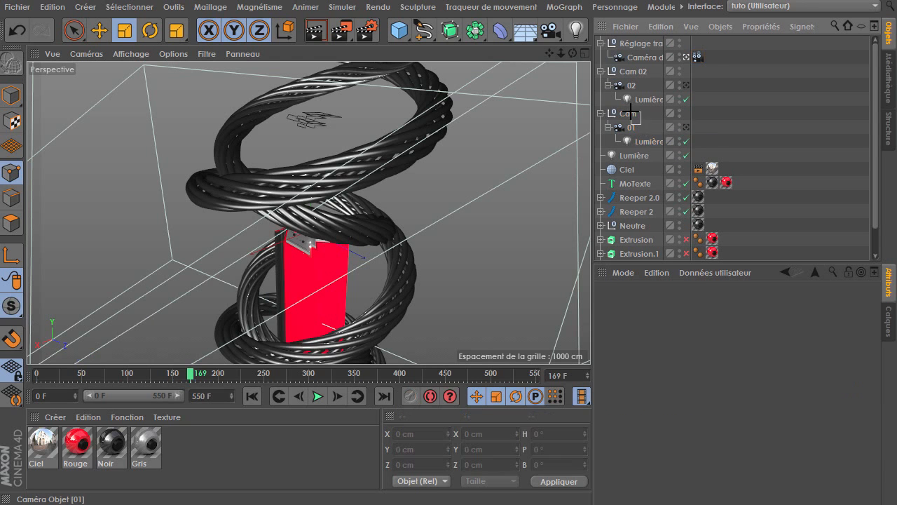
pyautogui.click(645, 132)
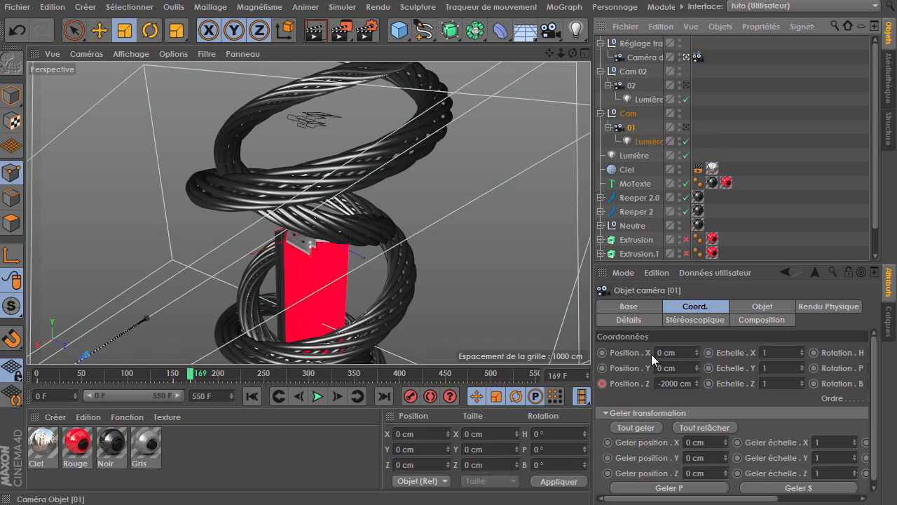
pyautogui.moveTo(673, 405)
pyautogui.mouseDown(button='middle')
pyautogui.moveTo(590, 402)
pyautogui.moveTo(676, 408)
pyautogui.mouseUp(button='middle')
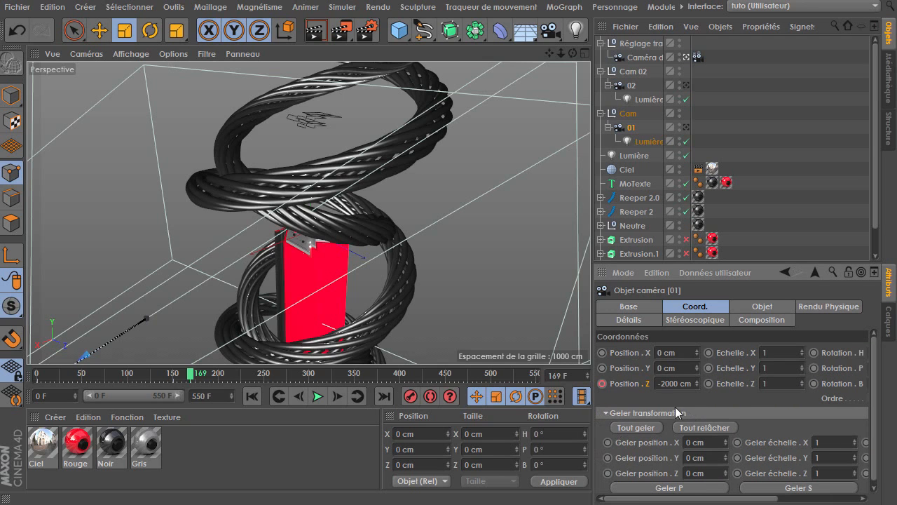
# Open the function curve of the Cam null's Position Y and reshape the end key's tangent
pyautogui.click(628, 115)
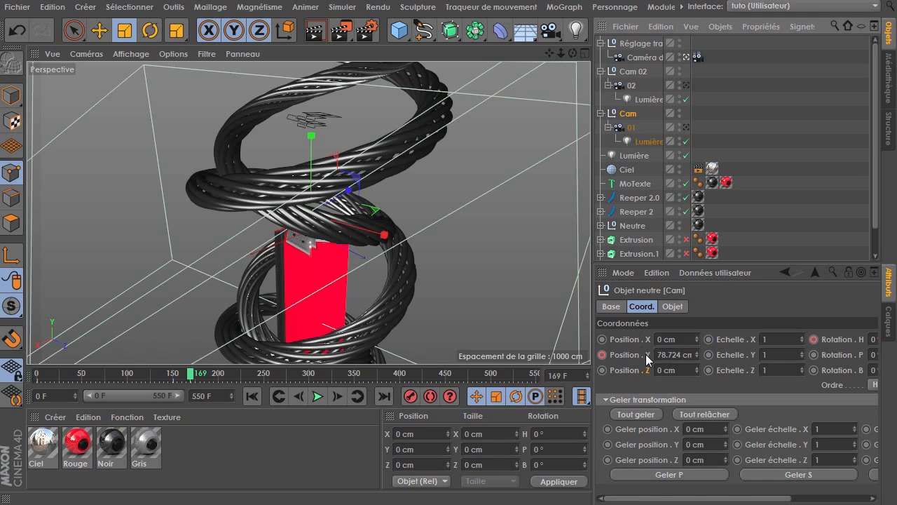
pyautogui.rightClick(647, 355)
pyautogui.moveTo(719, 362)
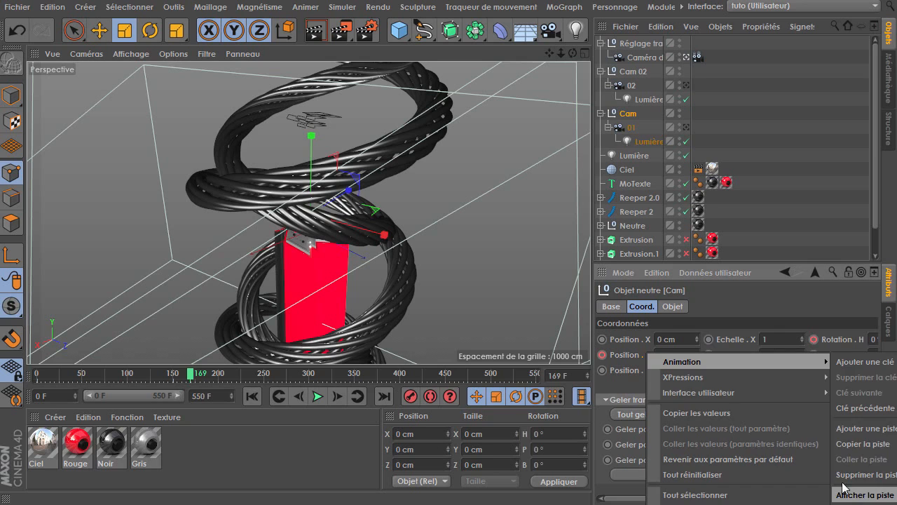
pyautogui.click(780, 189)
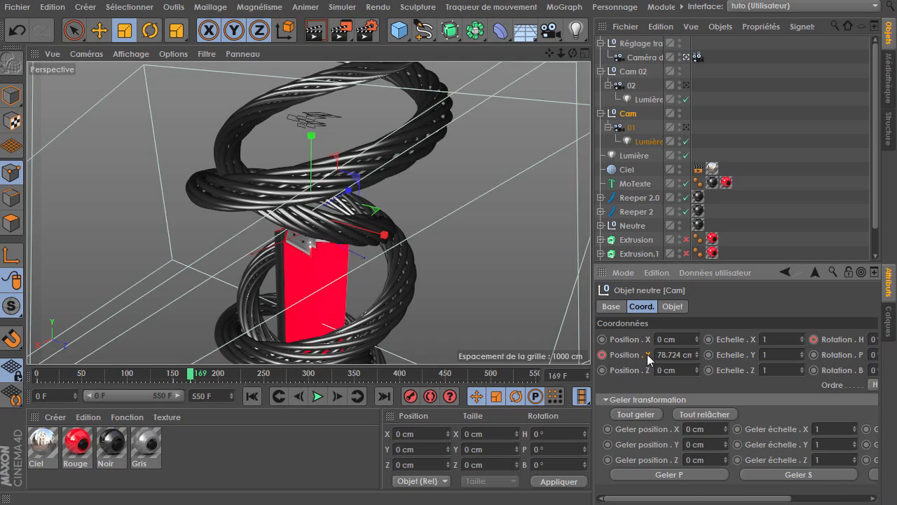
pyautogui.rightClick(649, 359)
pyautogui.moveTo(678, 368)
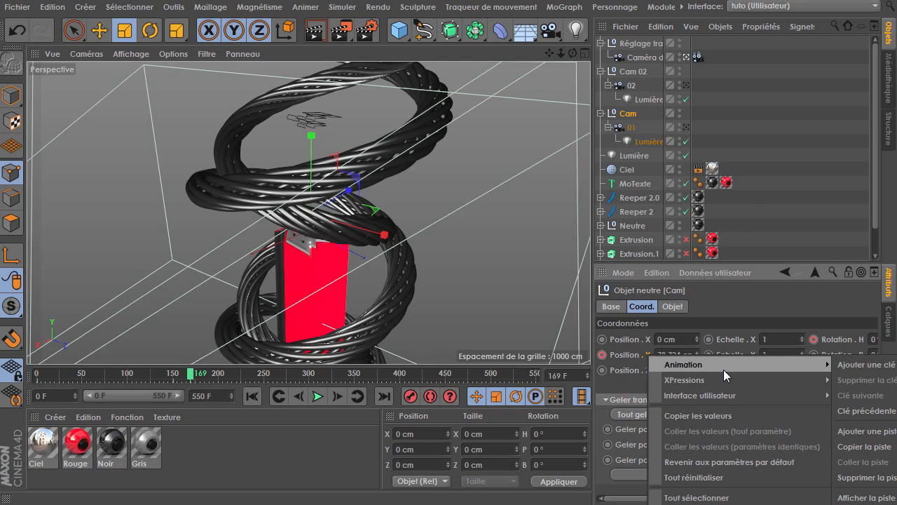
pyautogui.click(755, 144)
pyautogui.moveTo(709, 262); pyautogui.dragTo(707, 92)
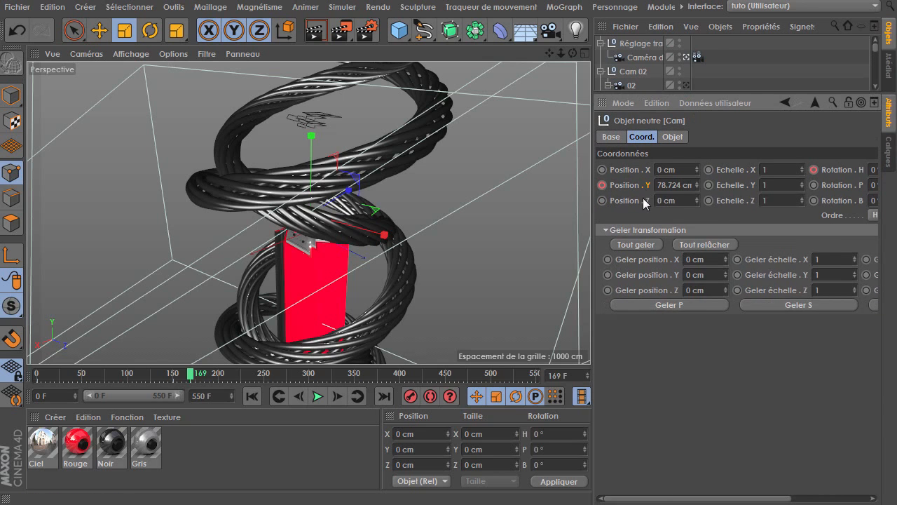
pyautogui.rightClick(651, 186)
pyautogui.moveTo(765, 194)
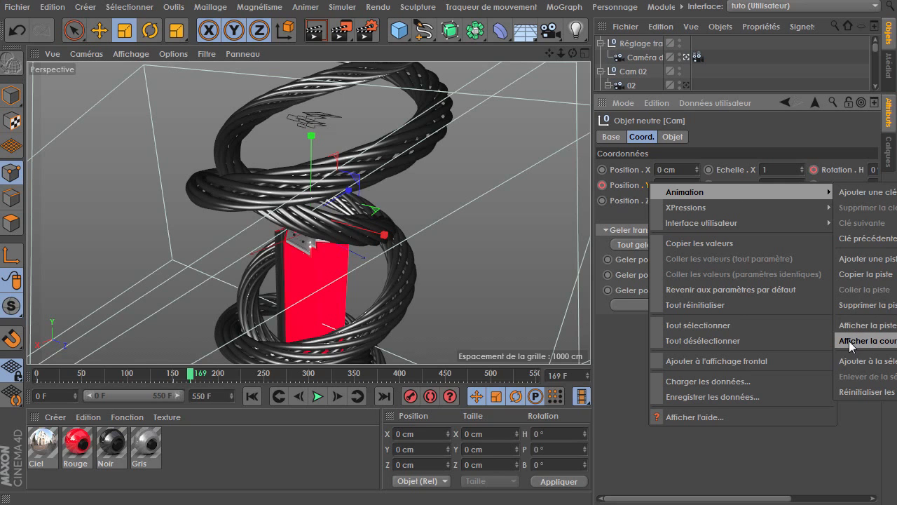
pyautogui.click(889, 343)
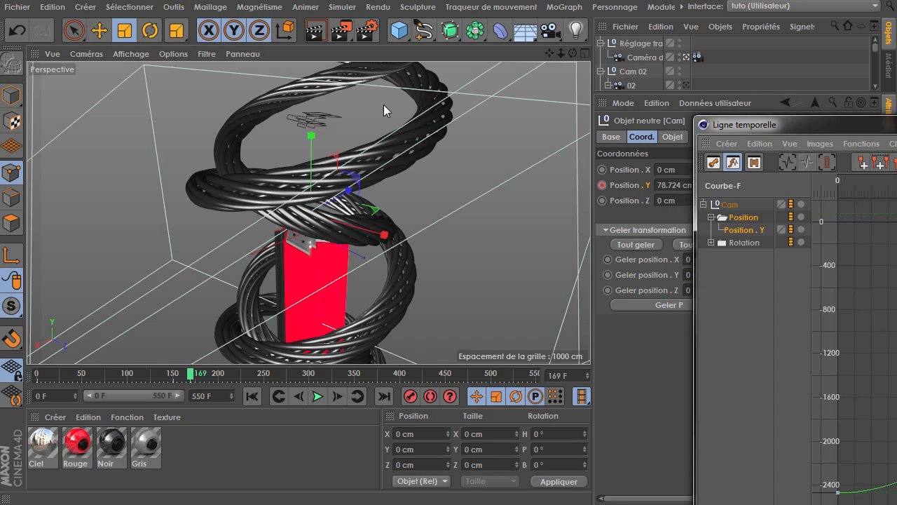
pyautogui.moveTo(781, 125); pyautogui.dragTo(205, 58)
pyautogui.moveTo(757, 157); pyautogui.dragTo(734, 183)
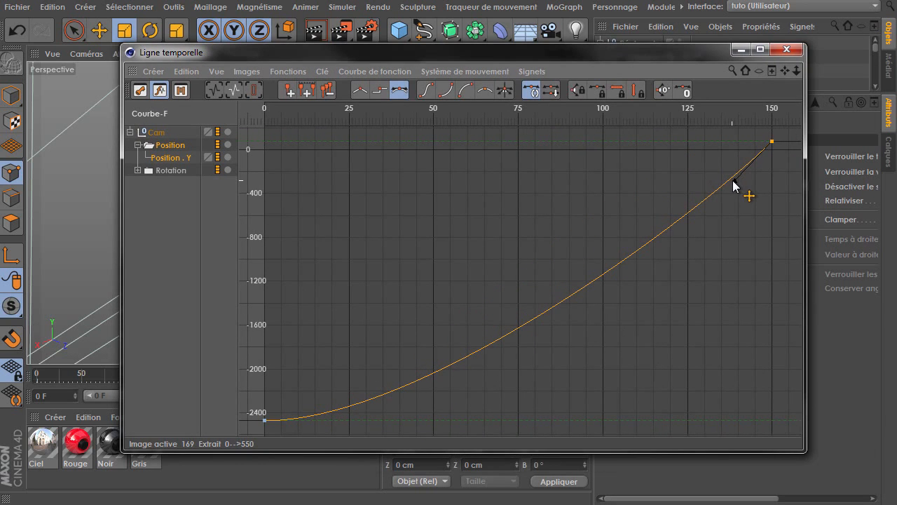
# Show the Cam null's Rotation.H curve, frame it and adjust its end key's tangent for a smoother ease
pyautogui.click(136, 171)
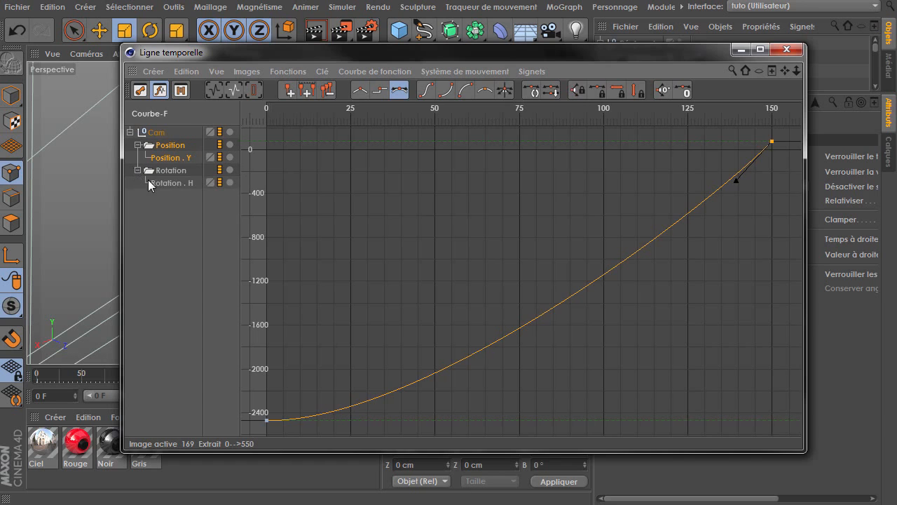
pyautogui.click(151, 181)
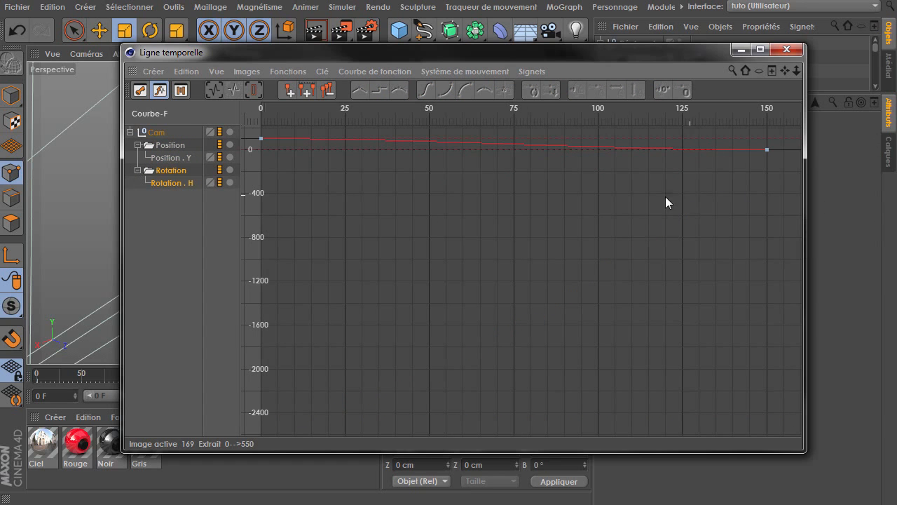
pyautogui.hotkey('ctrl', 'z')
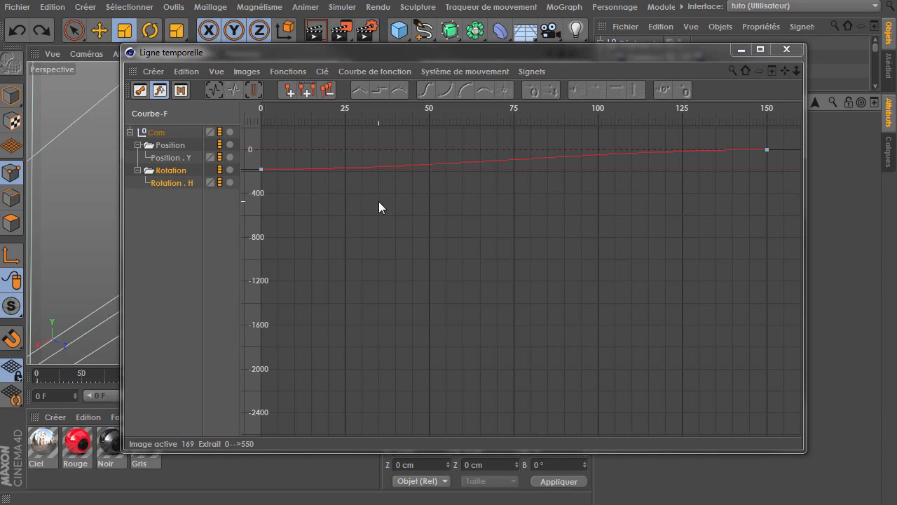
pyautogui.press('h')
pyautogui.click(772, 141)
pyautogui.moveTo(646, 141); pyautogui.dragTo(687, 224)
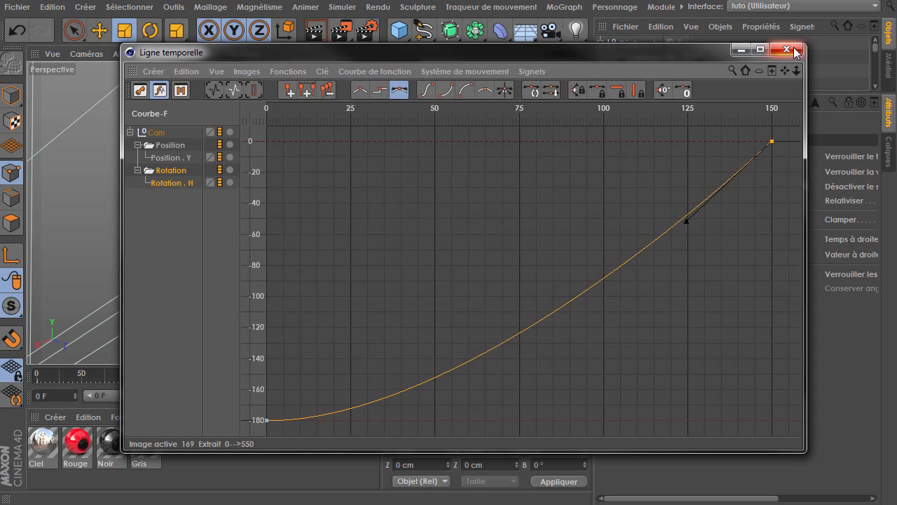
pyautogui.click(786, 49)
# Open camera 01's Position Z function curve and adjust the end key's tangent for a smoother ease
pyautogui.moveTo(634, 89); pyautogui.dragTo(633, 216)
pyautogui.click(629, 115)
pyautogui.moveTo(730, 335); pyautogui.dragTo(664, 346)
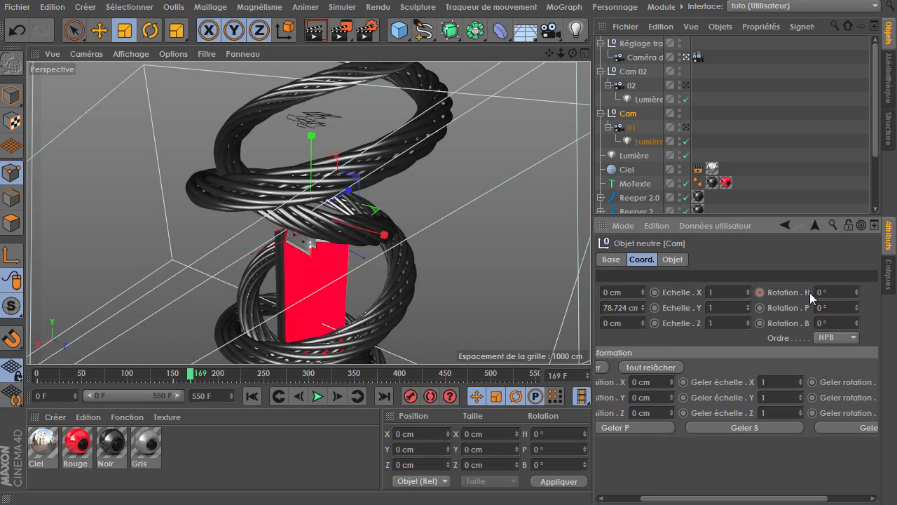
pyautogui.click(628, 127)
pyautogui.moveTo(657, 351)
pyautogui.mouseDown()
pyautogui.moveTo(713, 353)
pyautogui.moveTo(617, 350)
pyautogui.moveTo(672, 348)
pyautogui.mouseUp()
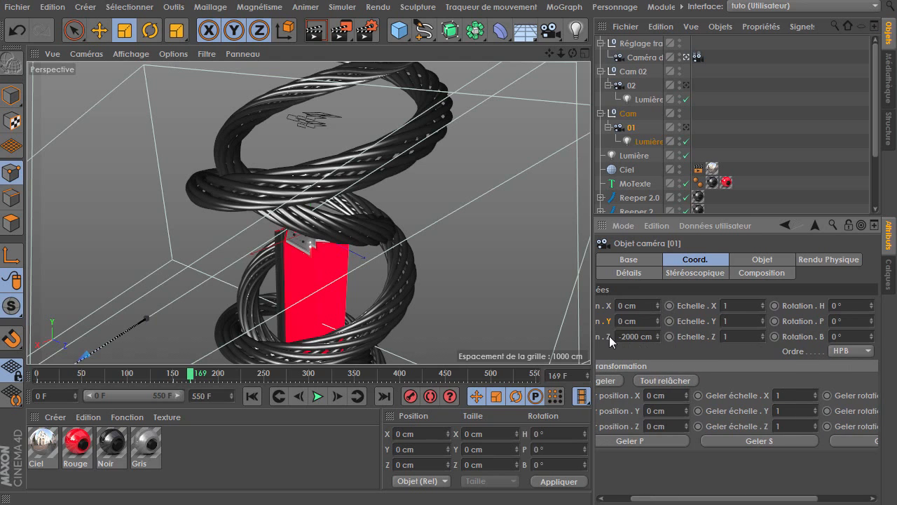
pyautogui.rightClick(608, 336)
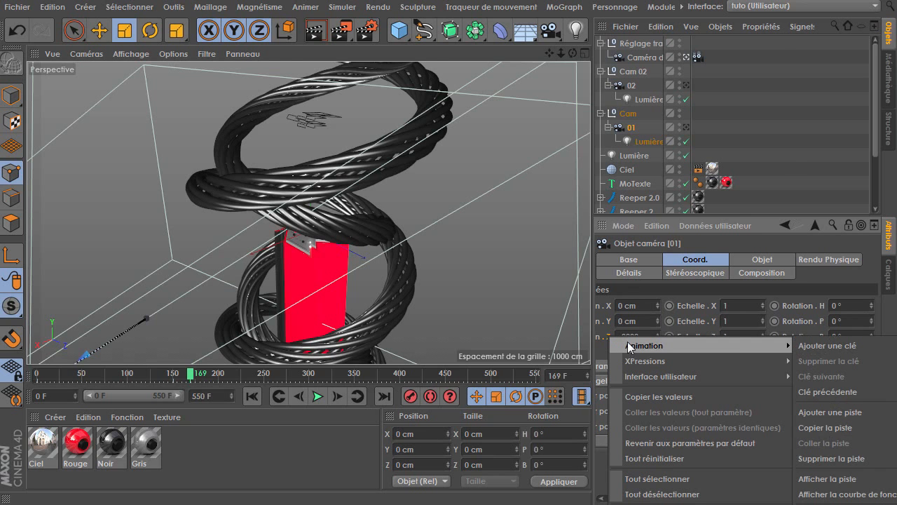
pyautogui.click(834, 483)
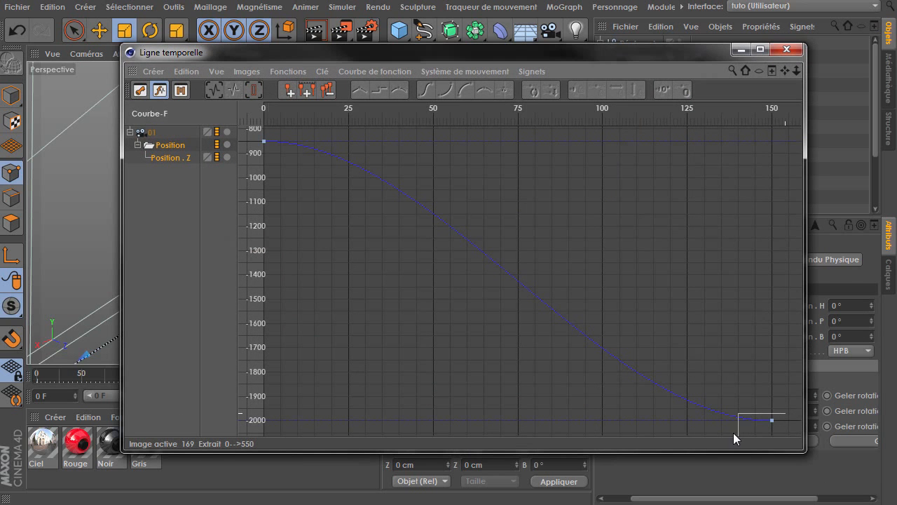
pyautogui.moveTo(733, 433); pyautogui.dragTo(733, 432)
pyautogui.moveTo(645, 423); pyautogui.dragTo(719, 379)
pyautogui.click(788, 50)
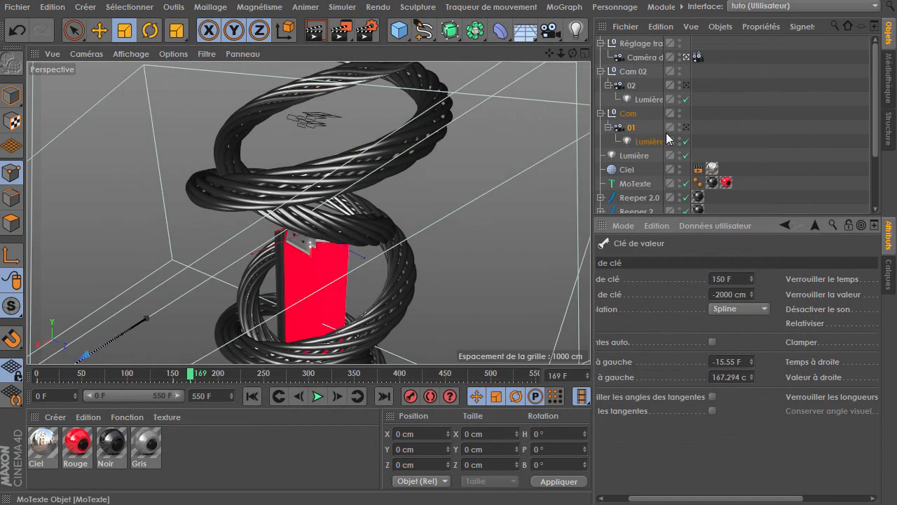
# Open the Cam 02 null's Rotation.H function curve and reshape the start key's tangent
pyautogui.click(624, 117)
pyautogui.click(631, 71)
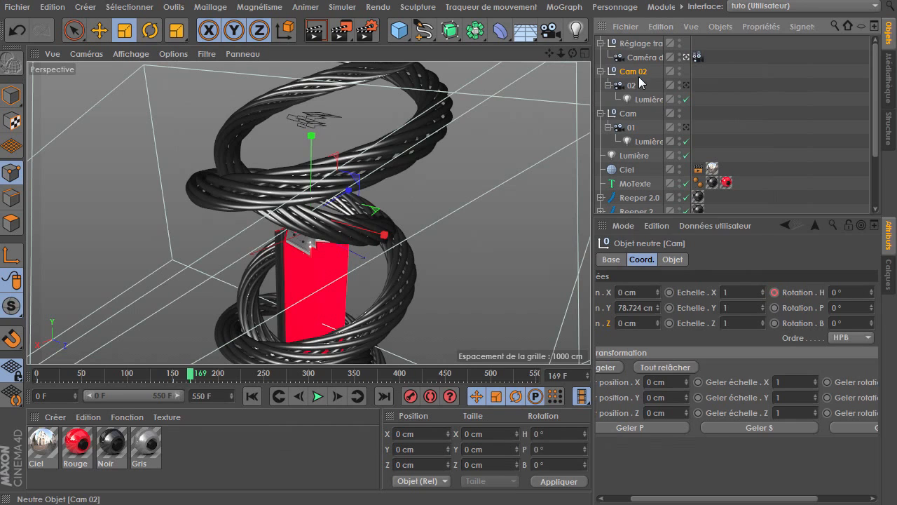
pyautogui.moveTo(648, 342); pyautogui.dragTo(626, 339)
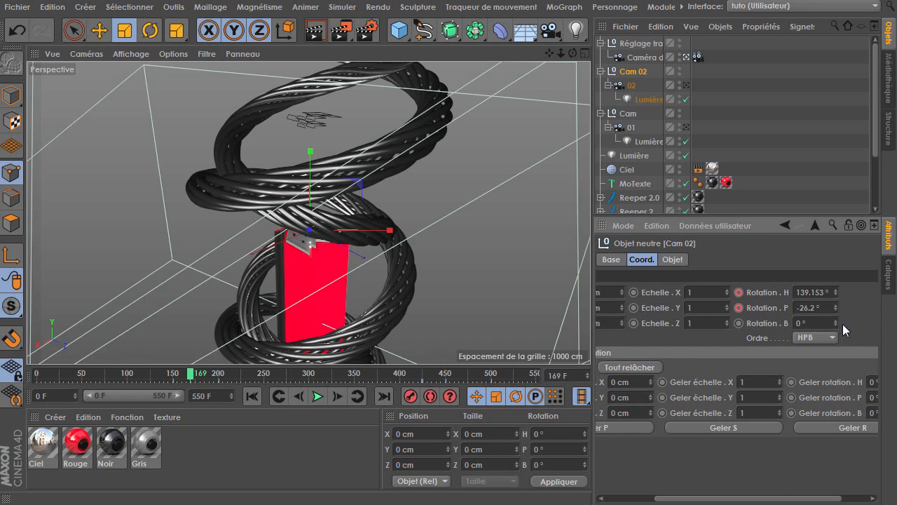
pyautogui.rightClick(788, 307)
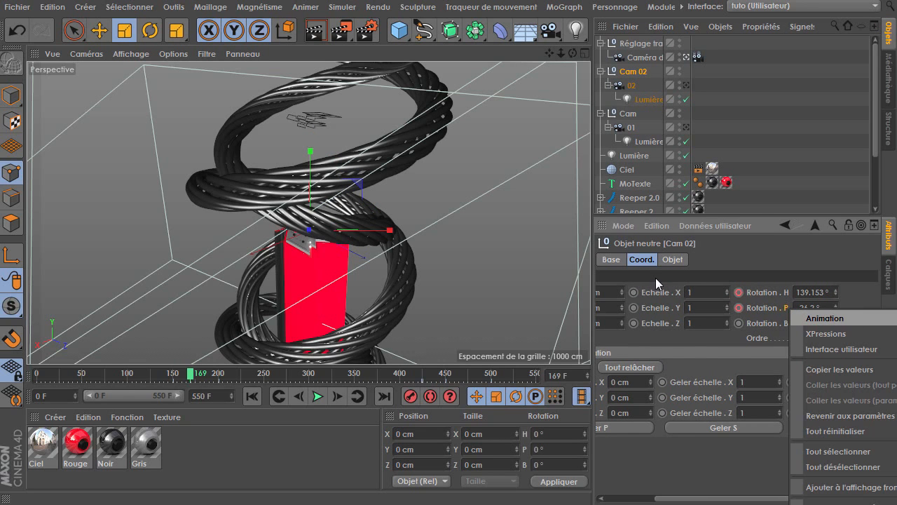
pyautogui.click(756, 214)
pyautogui.moveTo(757, 214); pyautogui.dragTo(759, 101)
pyautogui.rightClick(787, 180)
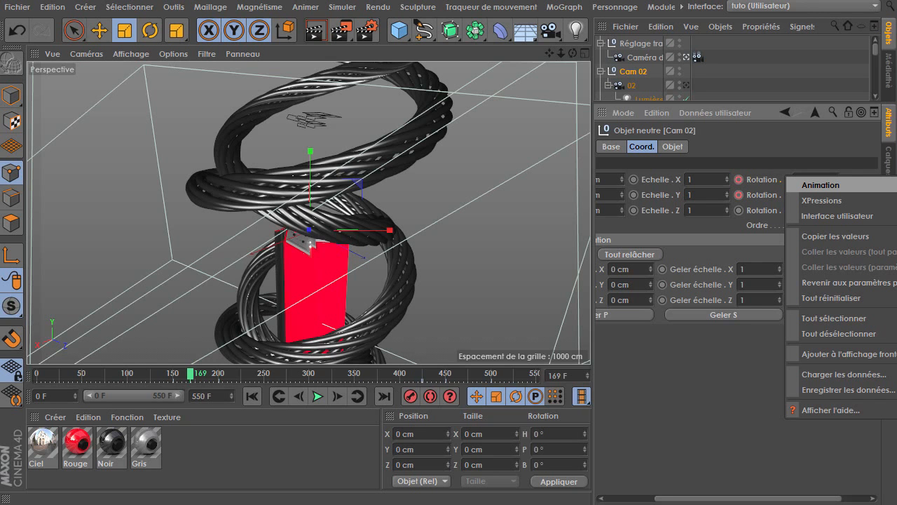
pyautogui.click(896, 313)
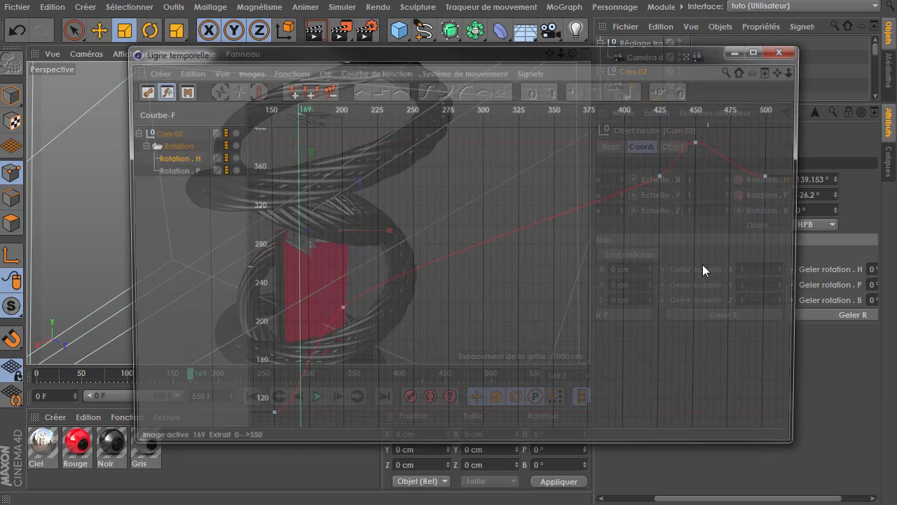
pyautogui.moveTo(736, 197); pyautogui.dragTo(784, 167)
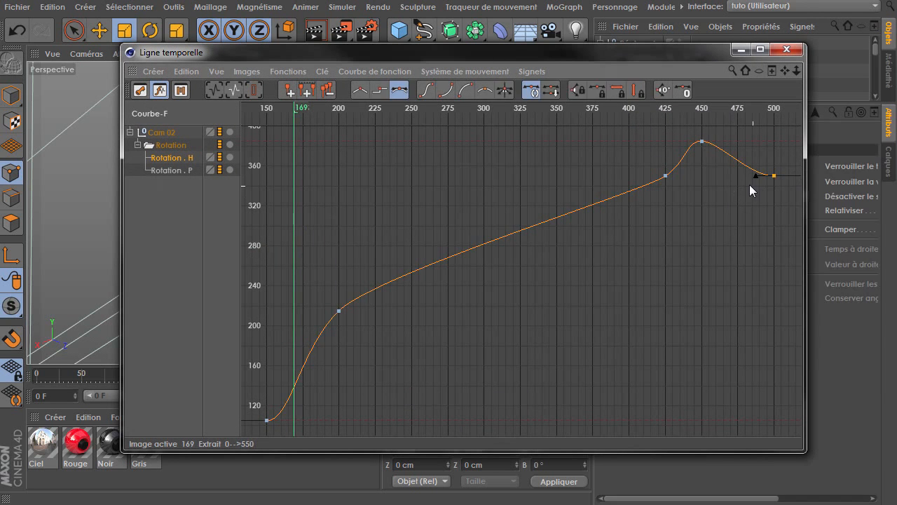
pyautogui.moveTo(300, 431); pyautogui.dragTo(278, 407)
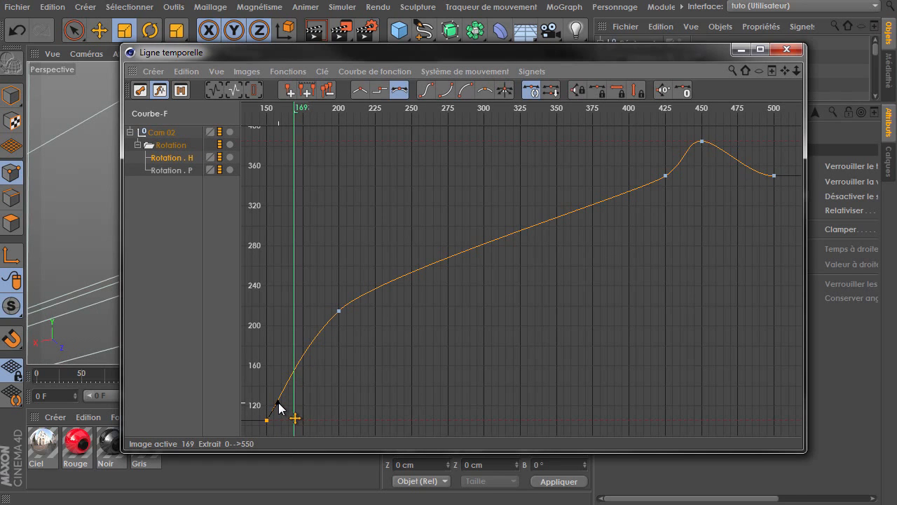
# Show Cam 02's Rotation.P curve, frame it, adjust its start key's tangent and close the timeline
pyautogui.click(323, 320)
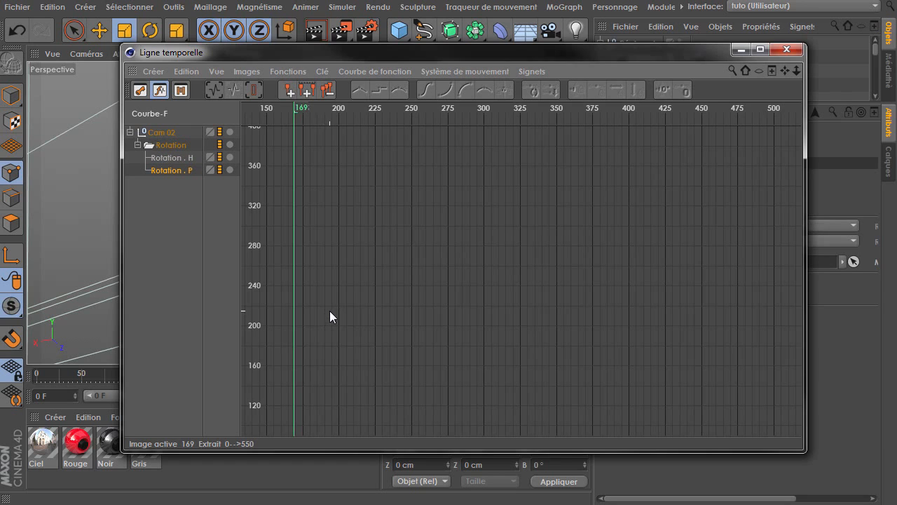
pyautogui.press('h')
pyautogui.moveTo(245, 175); pyautogui.dragTo(243, 168)
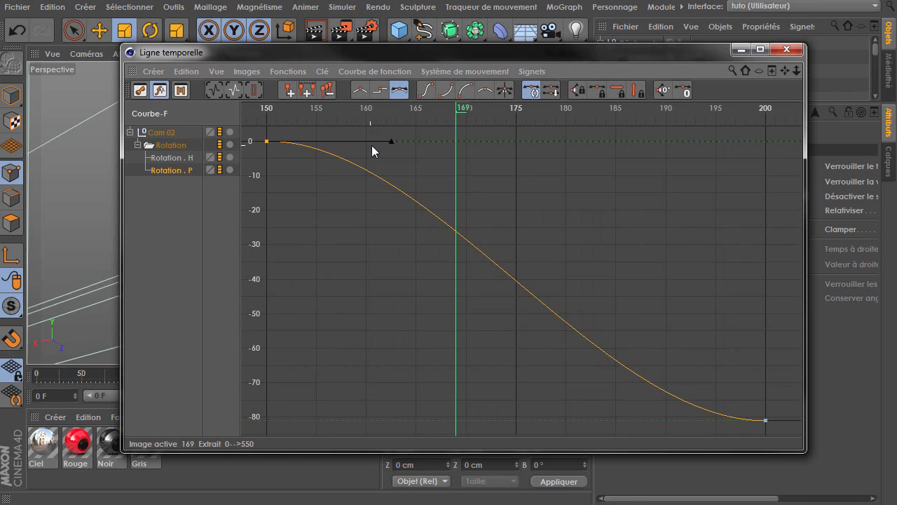
pyautogui.moveTo(391, 141); pyautogui.dragTo(343, 204)
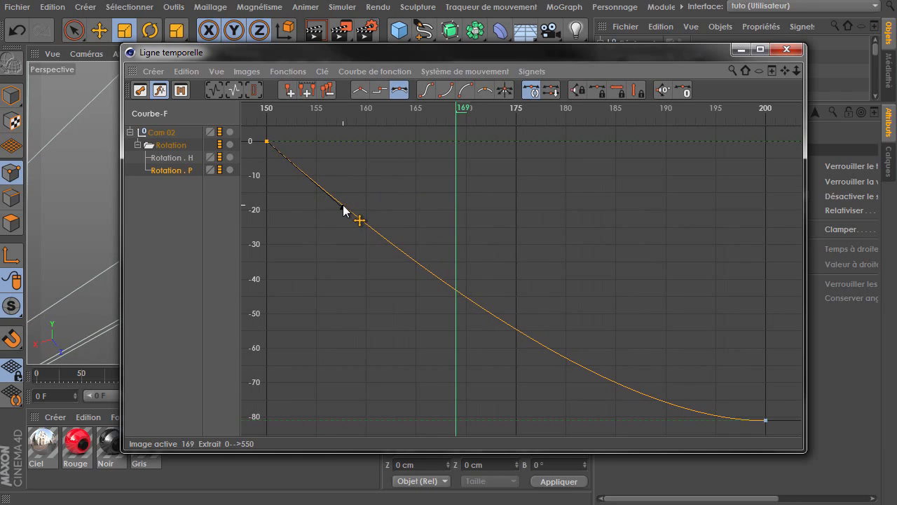
pyautogui.click(256, 163)
pyautogui.click(769, 50)
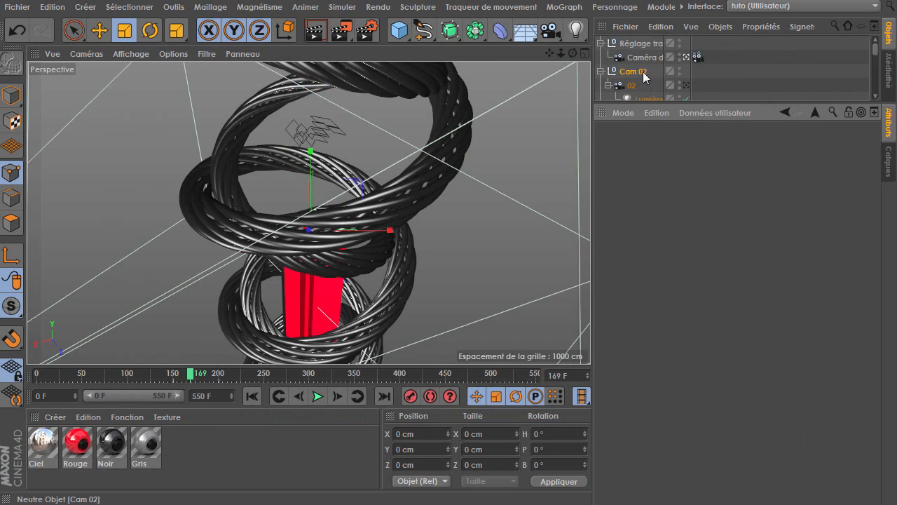
# Open camera 02's position function curves and adjust the Position.X start key's tangent
pyautogui.click(631, 86)
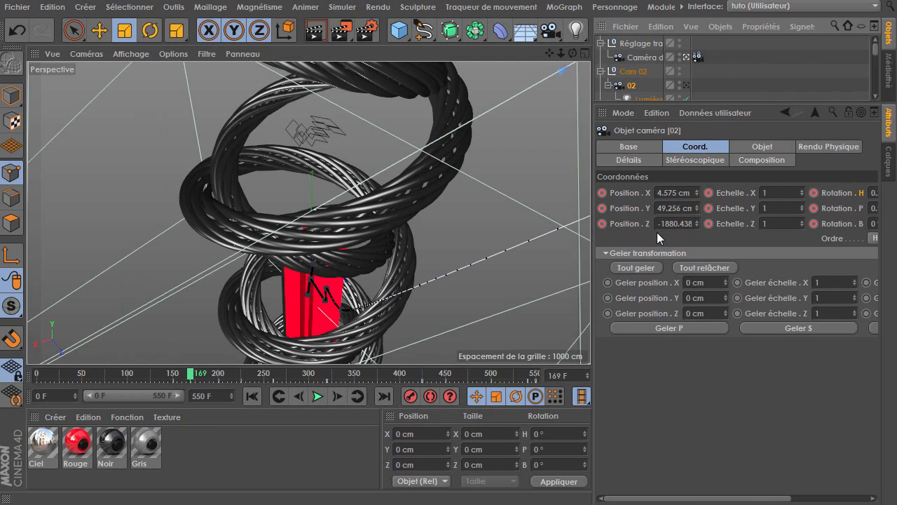
pyautogui.rightClick(645, 198)
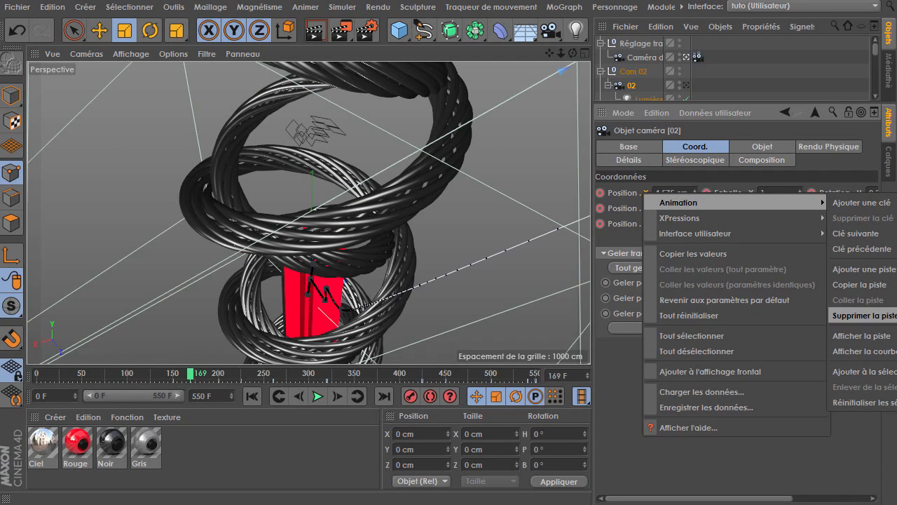
pyautogui.click(861, 349)
pyautogui.click(282, 295)
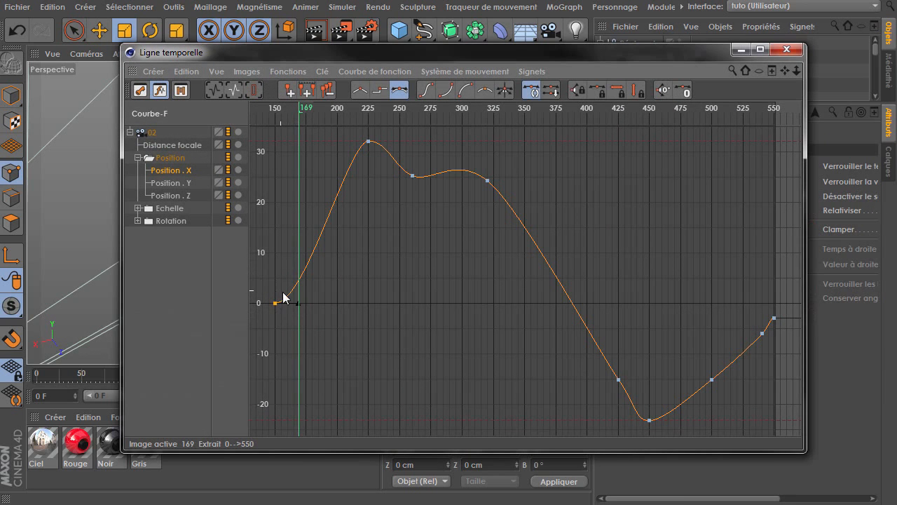
pyautogui.moveTo(299, 306); pyautogui.dragTo(286, 278)
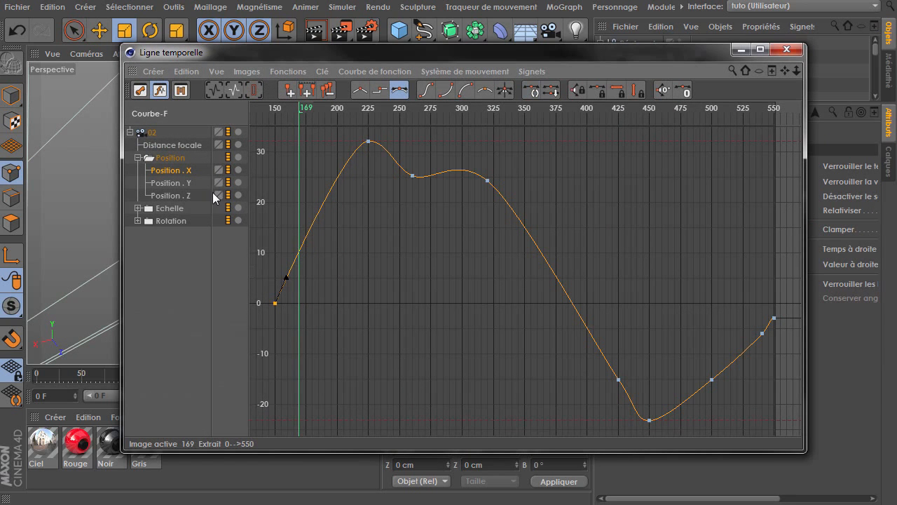
# Show camera 02's Position.Y curve, frame it and adjust the start key's tangent
pyautogui.click(190, 184)
pyautogui.press('h')
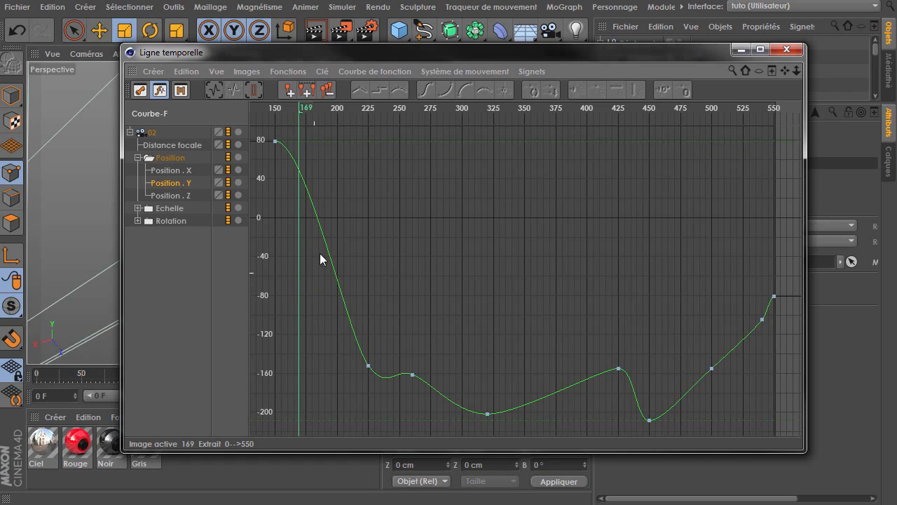
pyautogui.click(275, 140)
pyautogui.moveTo(282, 150); pyautogui.dragTo(283, 163)
# Show camera 02's Position.Z curve, frame it and adjust the start key's tangent
pyautogui.click(184, 195)
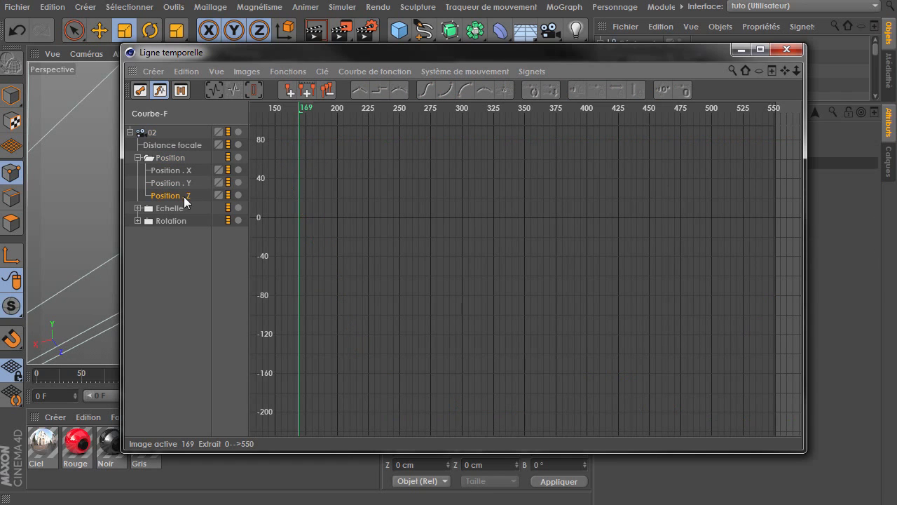
pyautogui.press('h')
pyautogui.moveTo(296, 420); pyautogui.dragTo(251, 397)
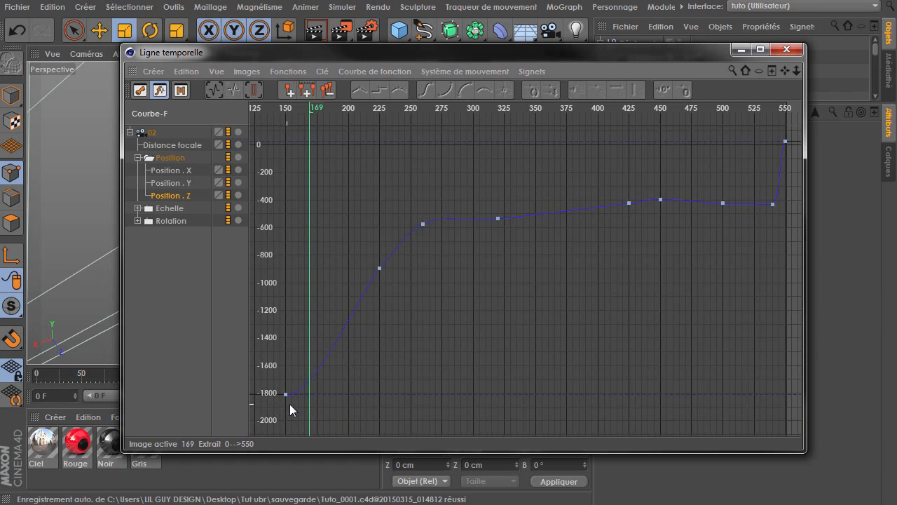
pyautogui.hotkey('ctrl', 'z')
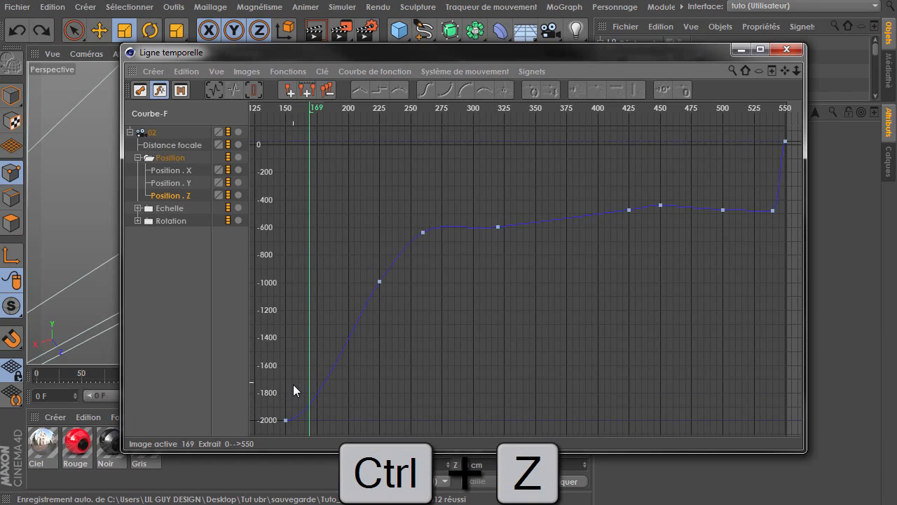
pyautogui.moveTo(271, 430); pyautogui.dragTo(307, 391)
pyautogui.click(284, 421)
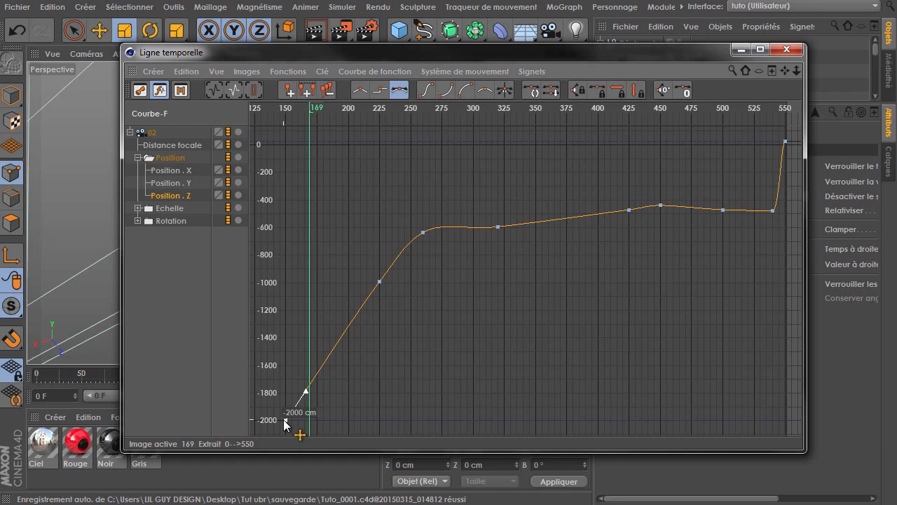
# Expand camera 02's Rotation, show the Rotation.H curve and adjust its start key's tangent
pyautogui.click(139, 220)
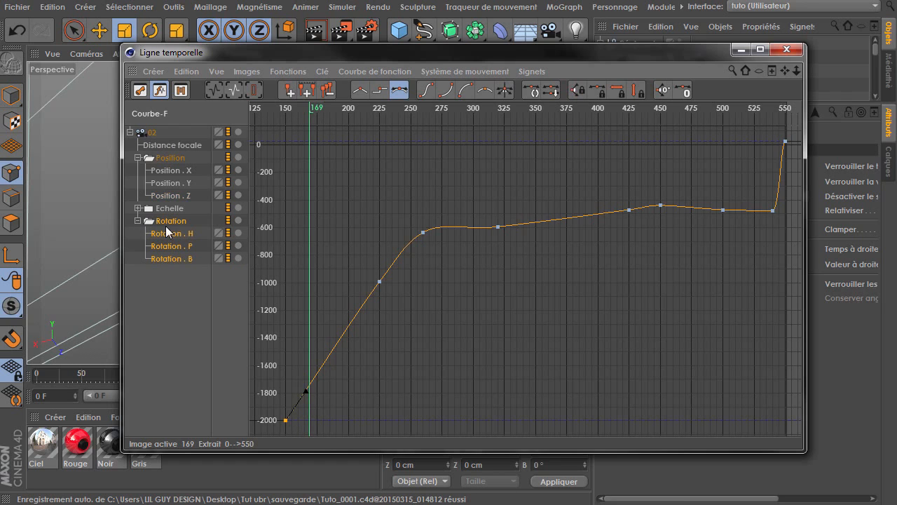
pyautogui.click(169, 233)
pyautogui.press('h')
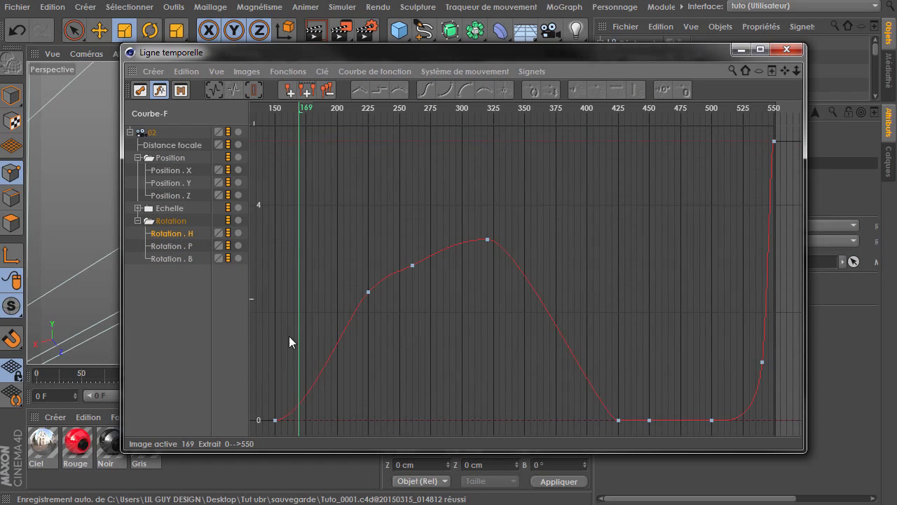
pyautogui.click(275, 419)
pyautogui.moveTo(302, 421)
pyautogui.mouseDown()
pyautogui.moveTo(294, 397)
pyautogui.moveTo(251, 394)
pyautogui.mouseUp()
# Review camera 02's Rotation.P and Rotation.B curves, then close the timeline
pyautogui.click(184, 247)
pyautogui.press('h')
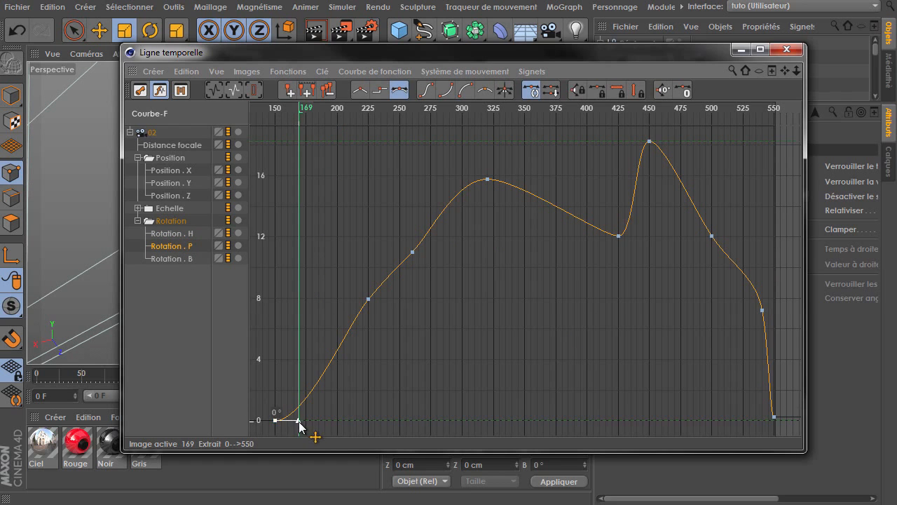
pyautogui.click(181, 258)
pyautogui.press('h')
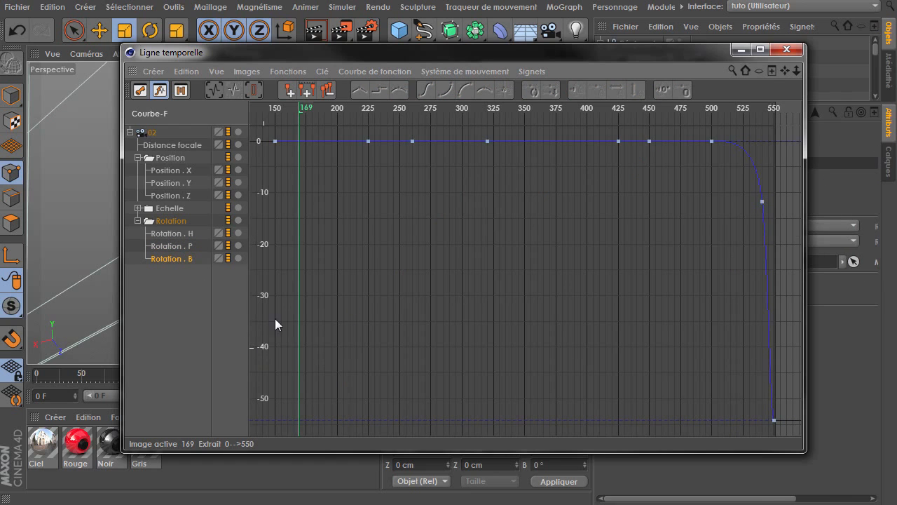
pyautogui.click(794, 54)
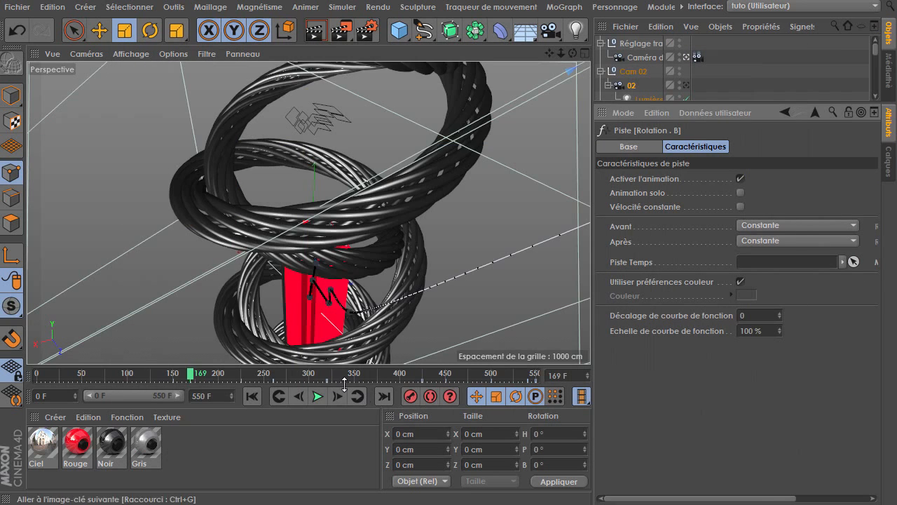
# Scrub to the transition section and play the animation to review the camera blend, then pause
pyautogui.moveTo(216, 372); pyautogui.dragTo(250, 381)
pyautogui.click(318, 396)
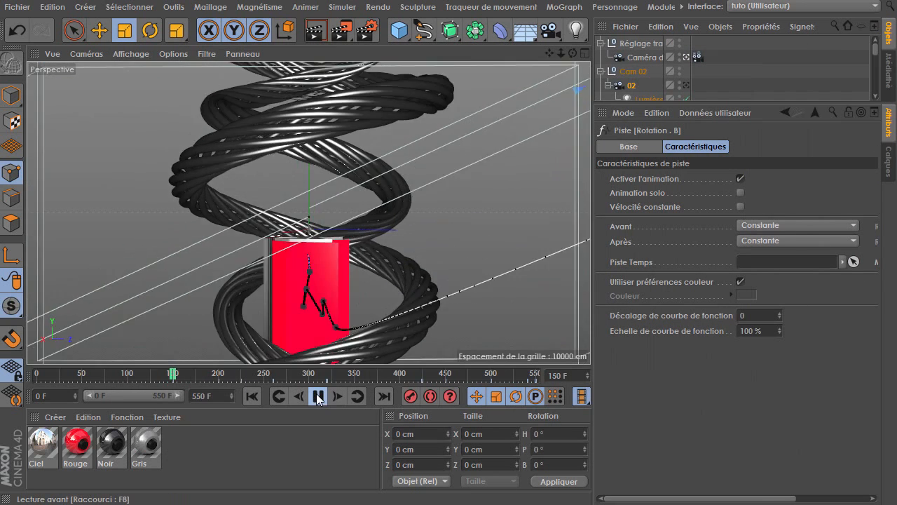
pyautogui.click(107, 374)
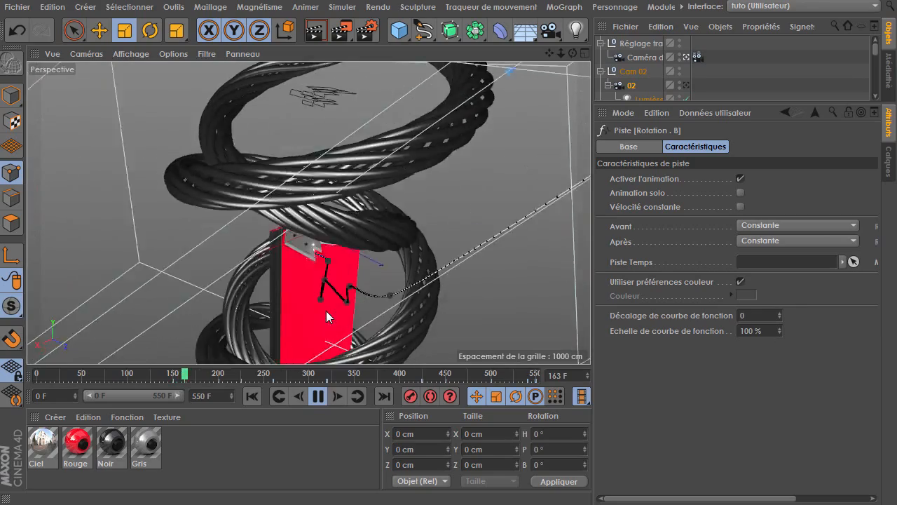
pyautogui.click(123, 376)
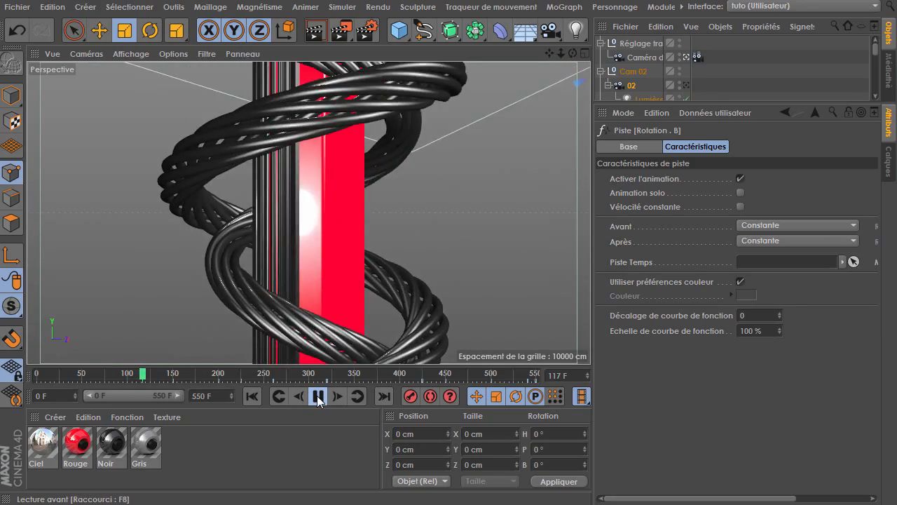
pyautogui.click(319, 396)
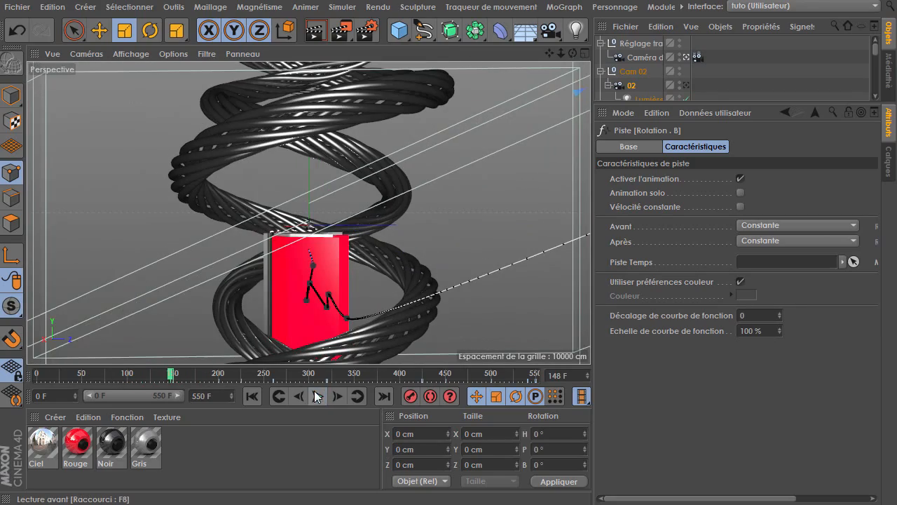
# Select the Cam 02 null and move its first keys to frame 130 in the timeline
pyautogui.click(641, 57)
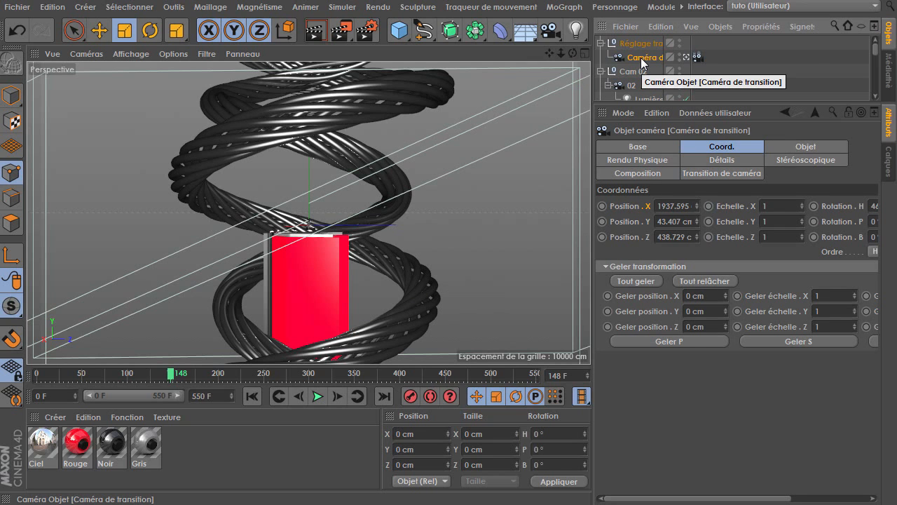
pyautogui.click(631, 85)
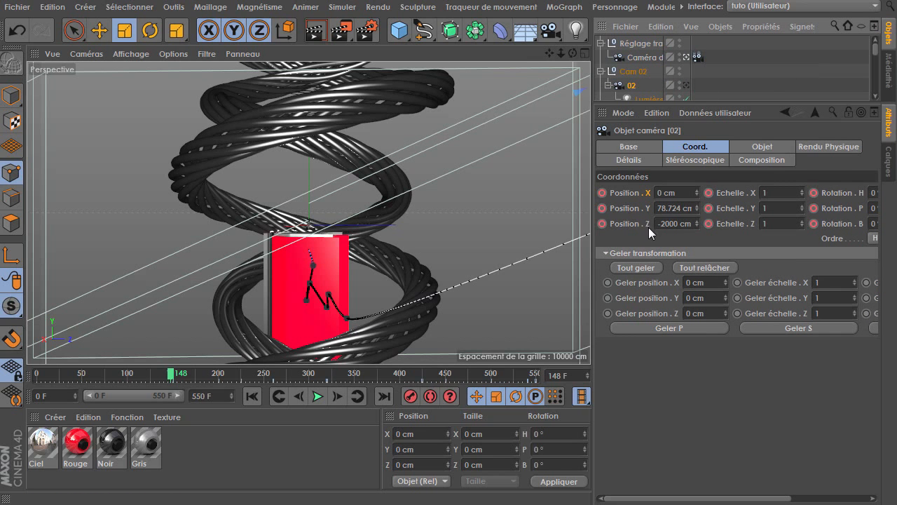
pyautogui.moveTo(170, 377); pyautogui.dragTo(152, 380)
pyautogui.moveTo(179, 379); pyautogui.dragTo(181, 380)
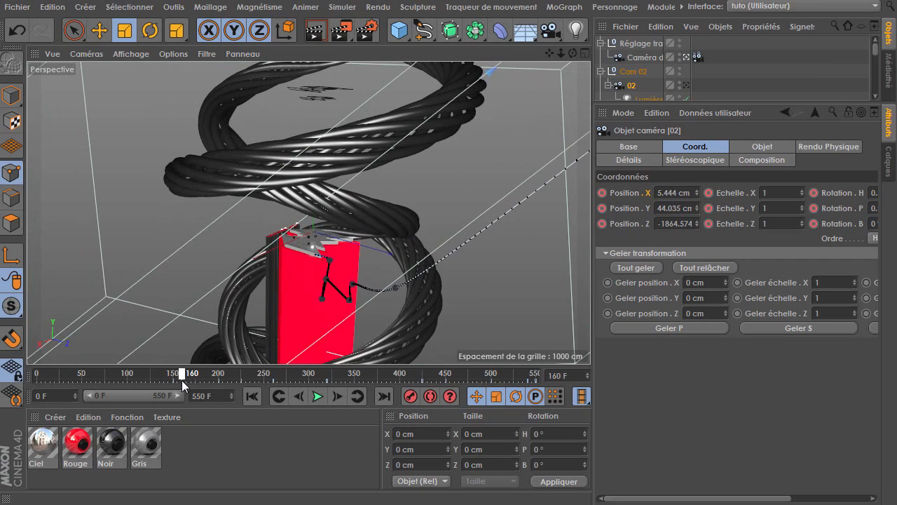
pyautogui.keyDown('ctrl'); pyautogui.click(633, 72); pyautogui.keyUp('ctrl')
pyautogui.moveTo(190, 383)
pyautogui.mouseDown()
pyautogui.moveTo(132, 382)
pyautogui.moveTo(166, 383)
pyautogui.moveTo(154, 384)
pyautogui.mouseUp()
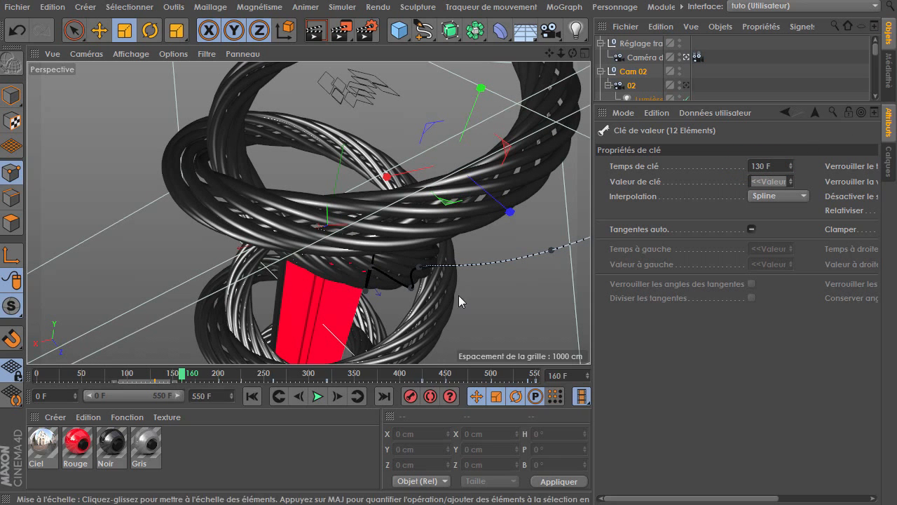
# Replay the start of the transition to review the earlier camera 02 move
pyautogui.moveTo(181, 373); pyautogui.dragTo(114, 376)
pyautogui.click(318, 396)
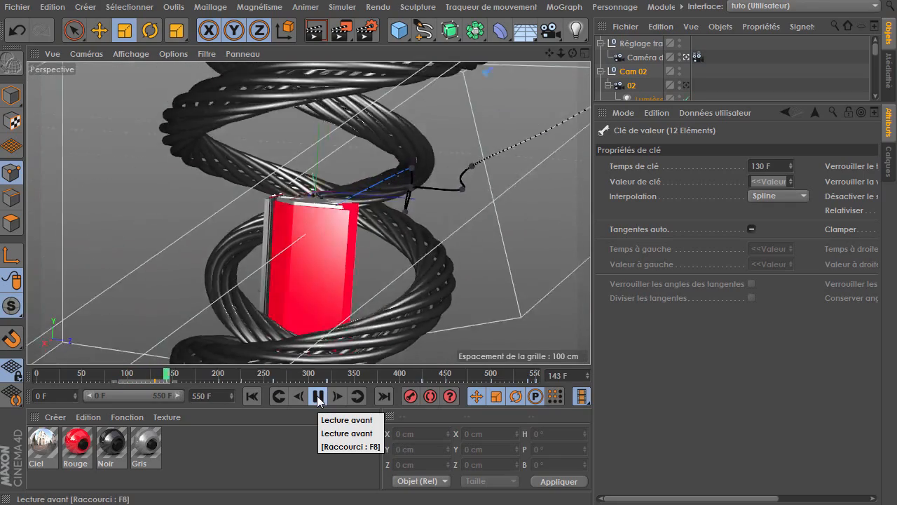
pyautogui.moveTo(158, 375); pyautogui.dragTo(126, 379)
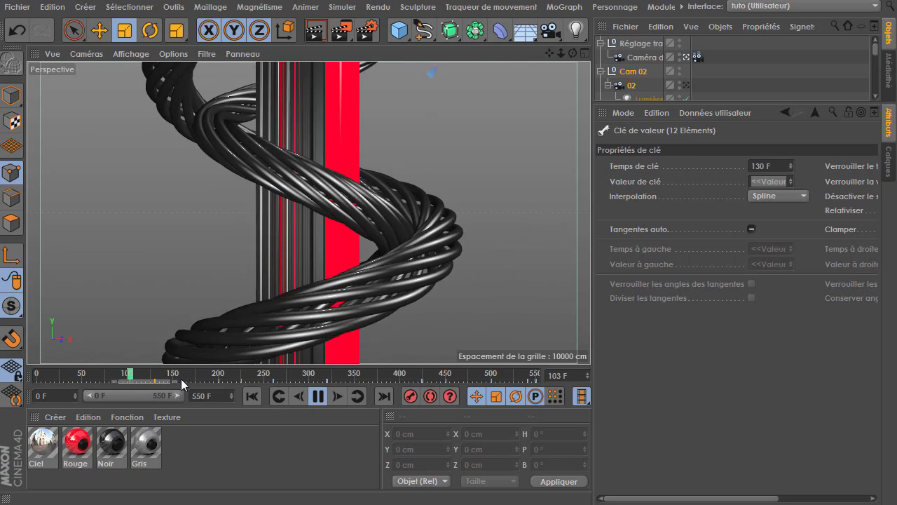
# Stop playback and review the earlier render ubr_0006.avi in the video player, scrubbing and playing parts of it, then minimize it
pyautogui.click(358, 396)
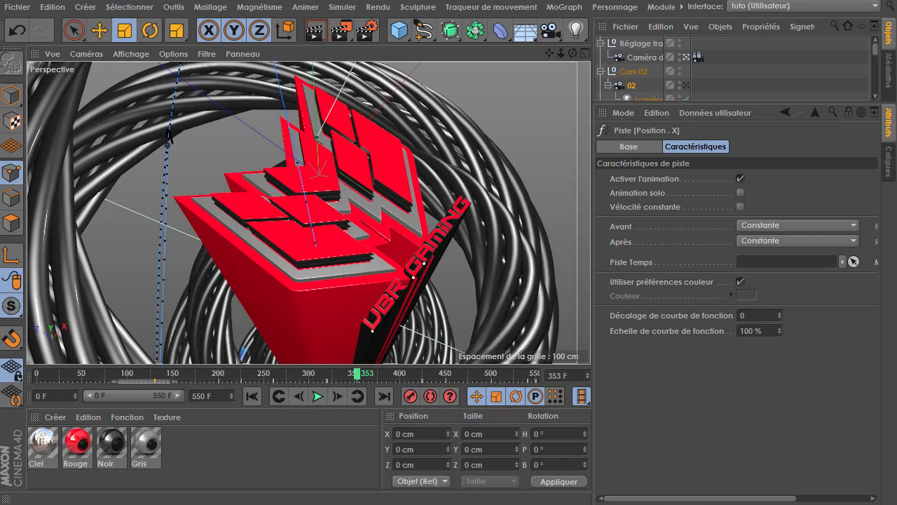
pyautogui.hotkey('alt', 'Tab')
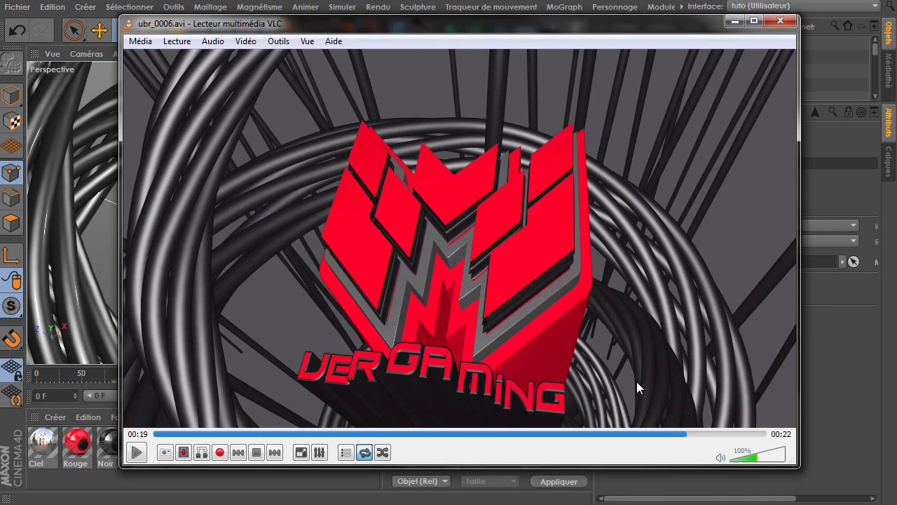
pyautogui.moveTo(457, 433); pyautogui.dragTo(404, 440)
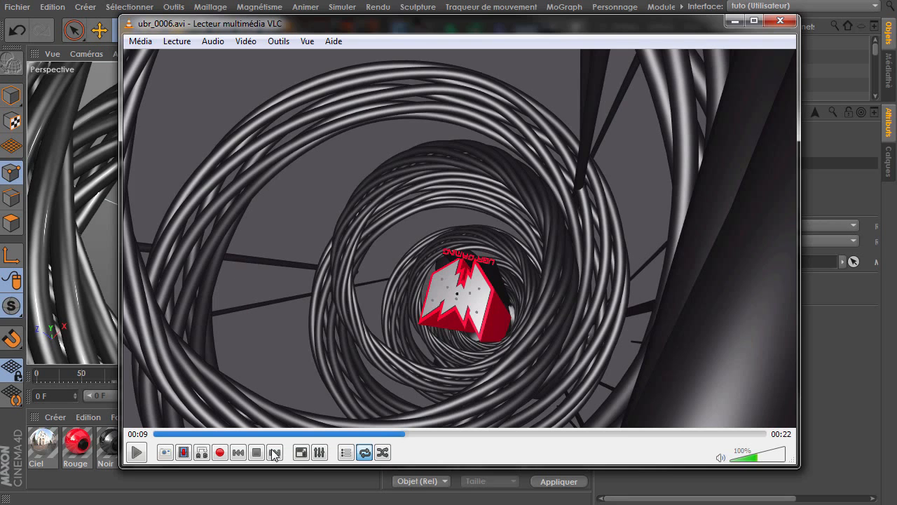
pyautogui.moveTo(405, 434); pyautogui.dragTo(322, 440)
pyautogui.click(136, 455)
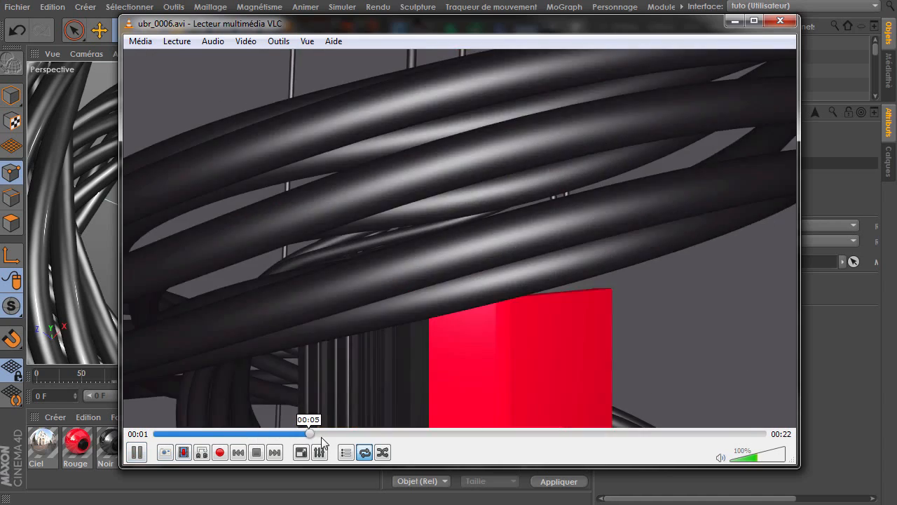
pyautogui.click(136, 454)
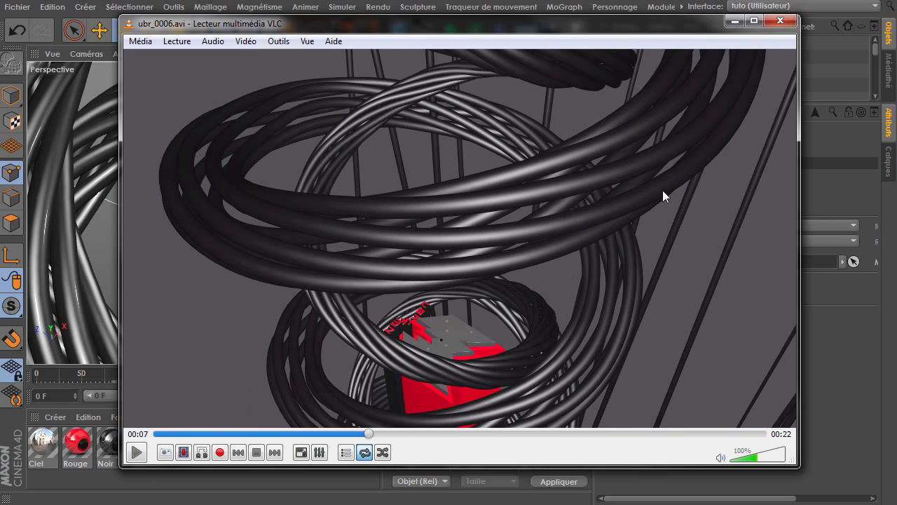
pyautogui.click(137, 453)
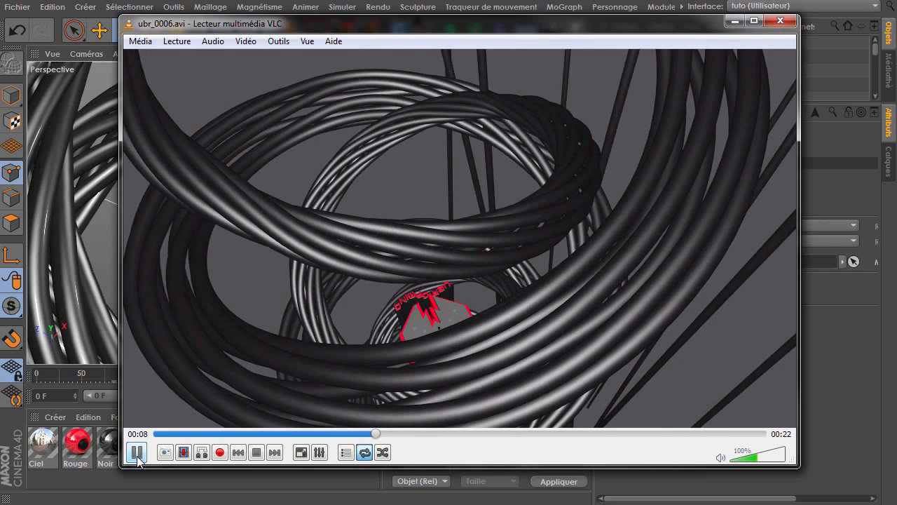
pyautogui.click(136, 453)
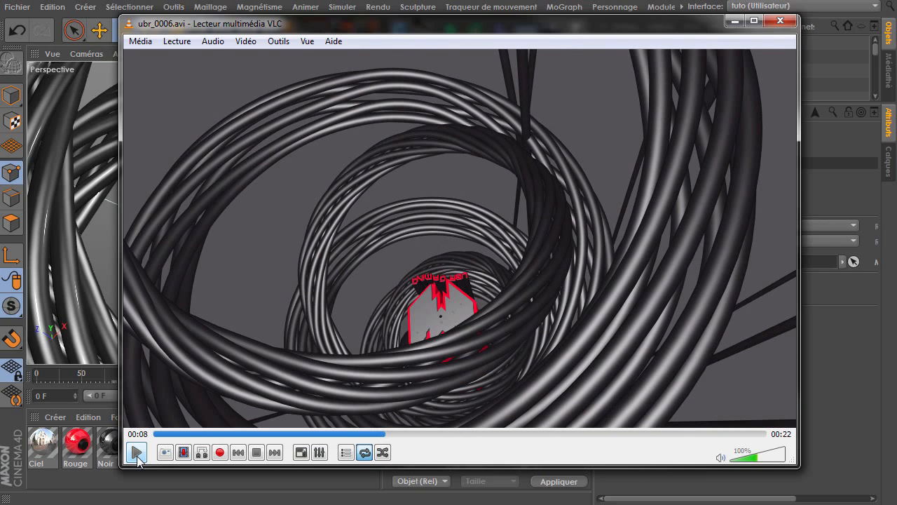
pyautogui.click(137, 453)
pyautogui.click(137, 454)
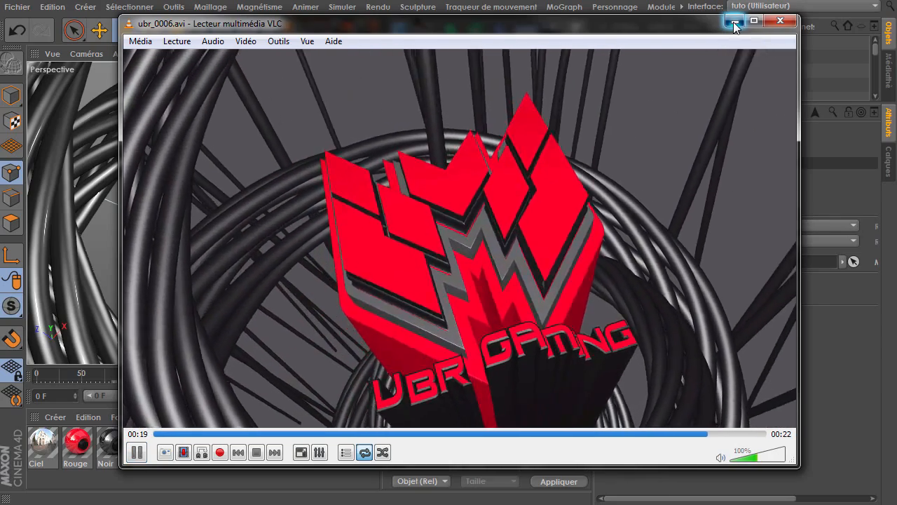
pyautogui.click(733, 22)
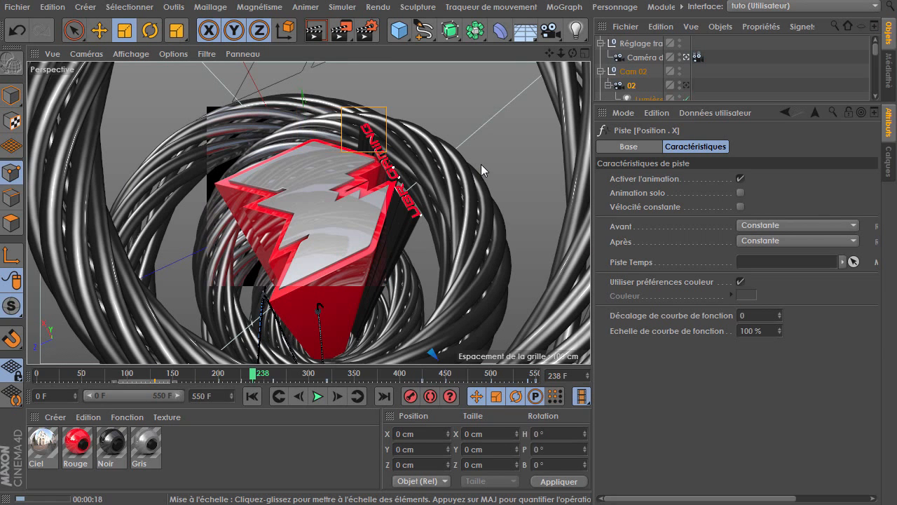
# Open the render settings and set the output height to 540 pixels for a 960 x 540 render
pyautogui.click(363, 32)
pyautogui.click(150, 84)
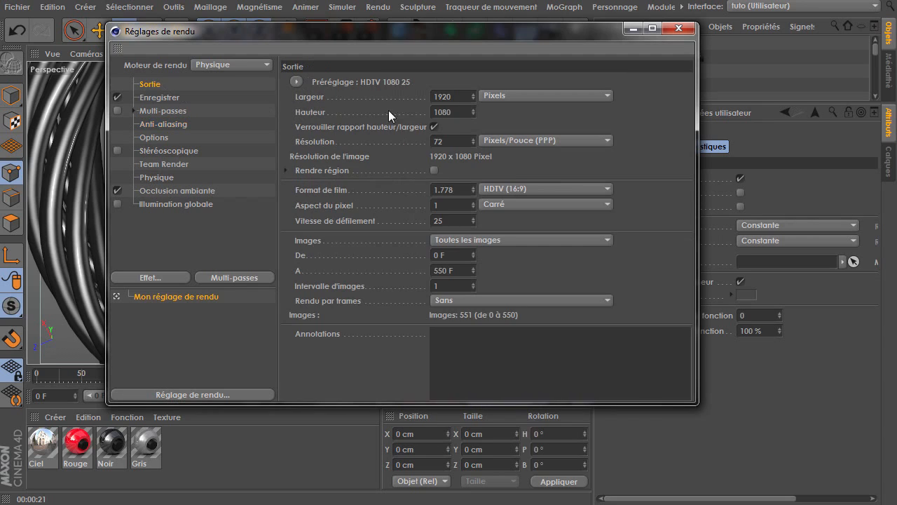
pyautogui.doubleClick(456, 112)
pyautogui.write('540')
# Set the image save path to a new folder named Rendu with the file name Intro Ubr
pyautogui.click(150, 98)
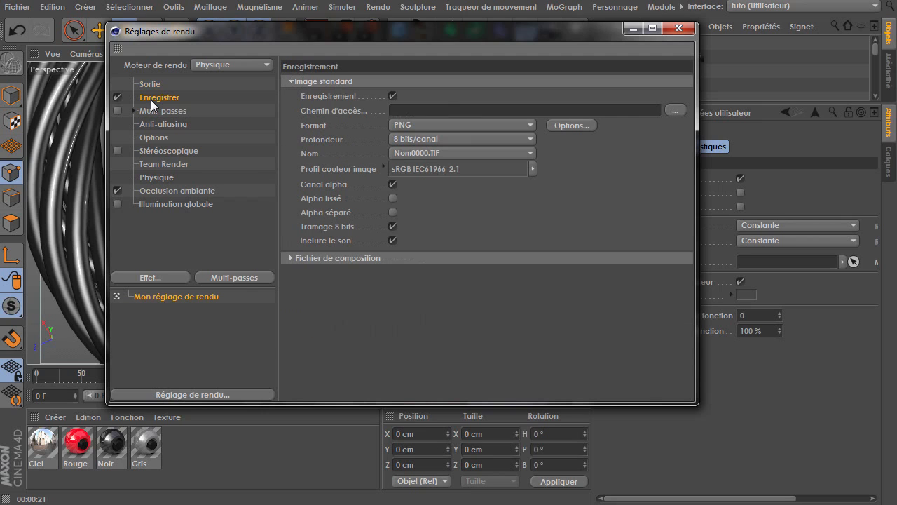
pyautogui.click(675, 111)
pyautogui.click(210, 97)
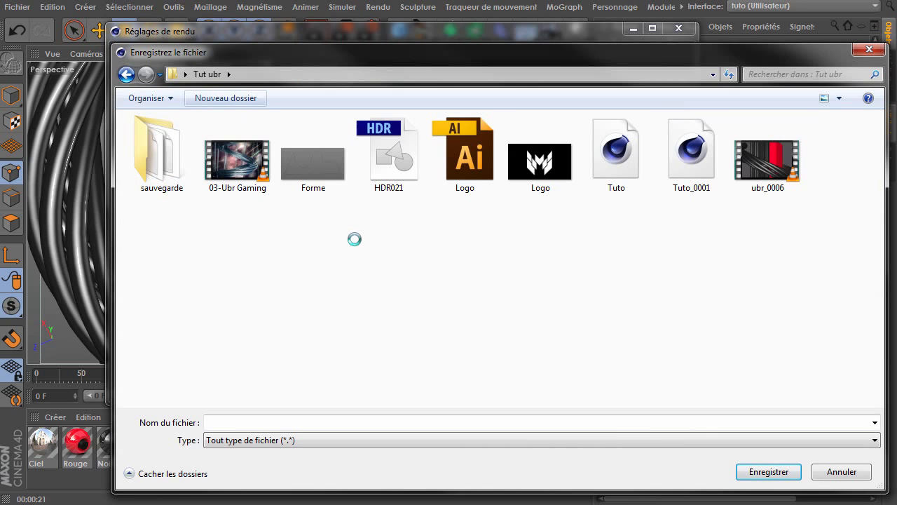
pyautogui.write('Rendu')
pyautogui.press('Return')
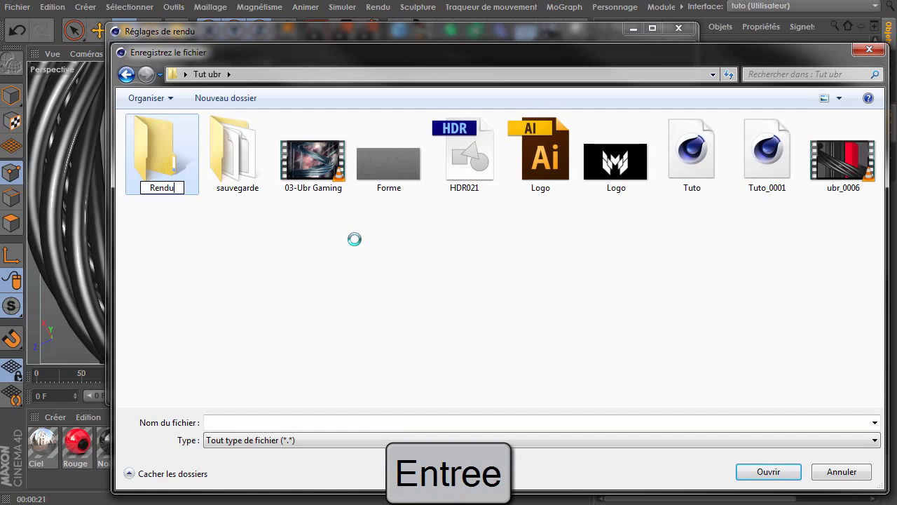
pyautogui.press('Return')
pyautogui.click(385, 424)
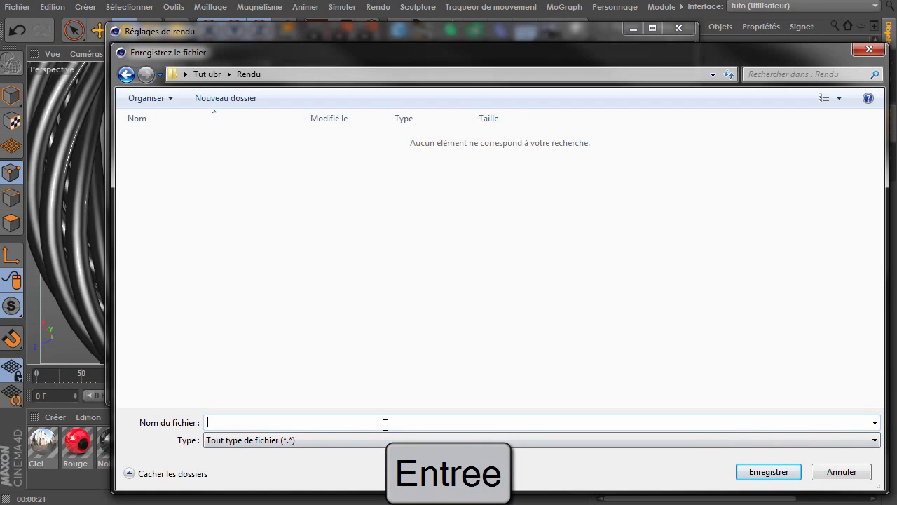
pyautogui.write('Intro Ubr')
pyautogui.press('Return')
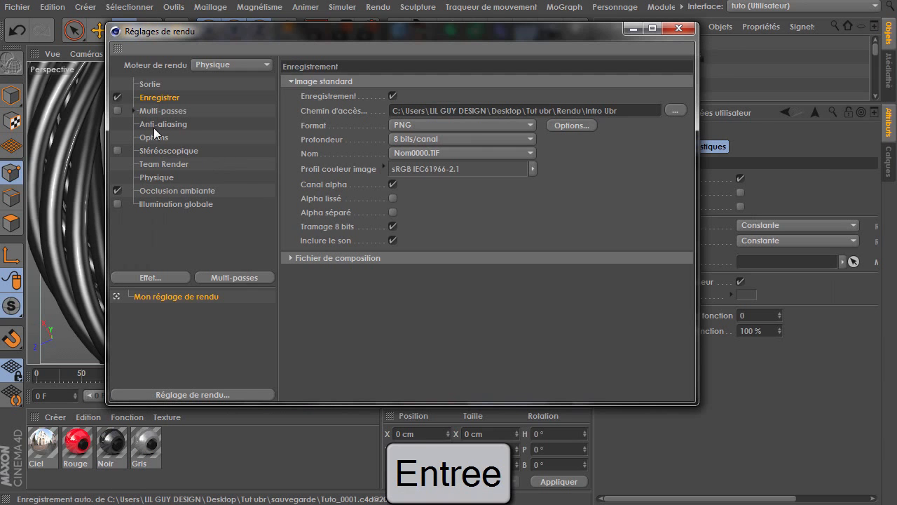
# Enable multi-pass rendering with Specularity and Ambient Occlusion passes
pyautogui.click(132, 111)
pyautogui.click(117, 111)
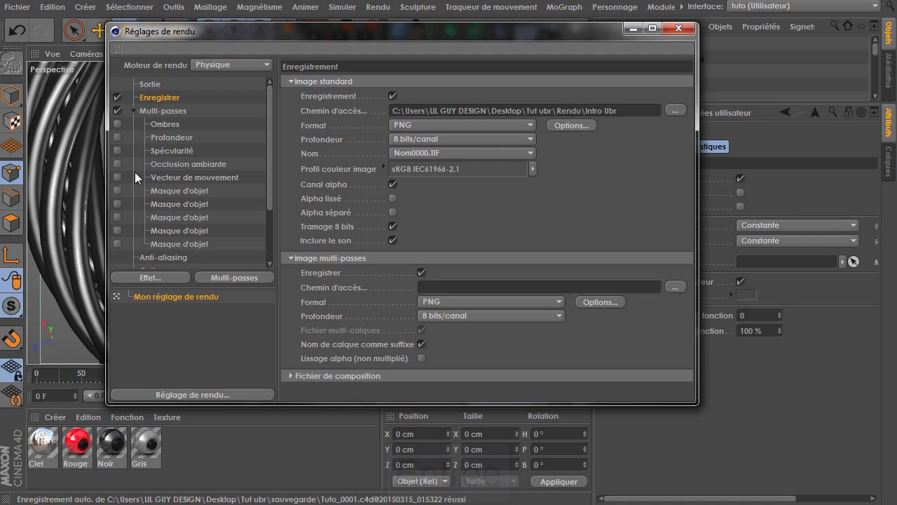
pyautogui.click(231, 276)
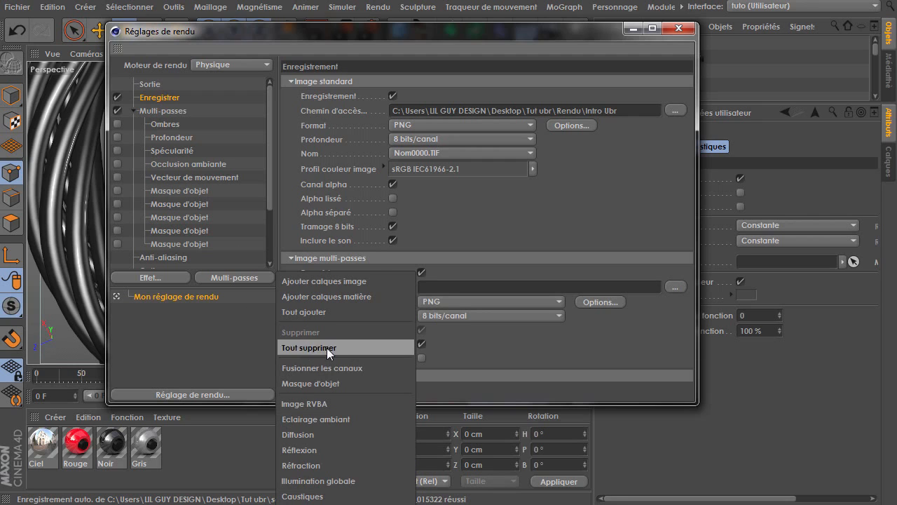
pyautogui.click(166, 174)
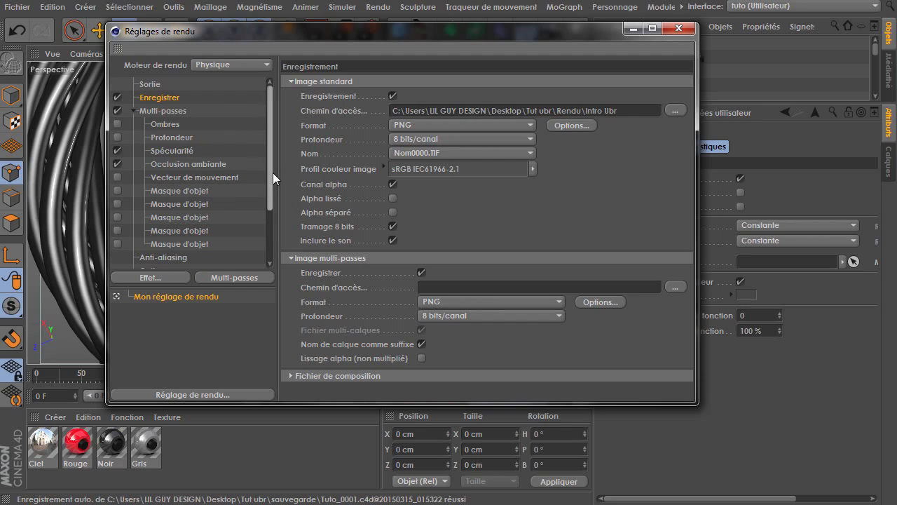
# Enable Global Illumination in the render settings
pyautogui.scroll(-2, 272, 173)
pyautogui.click(181, 183)
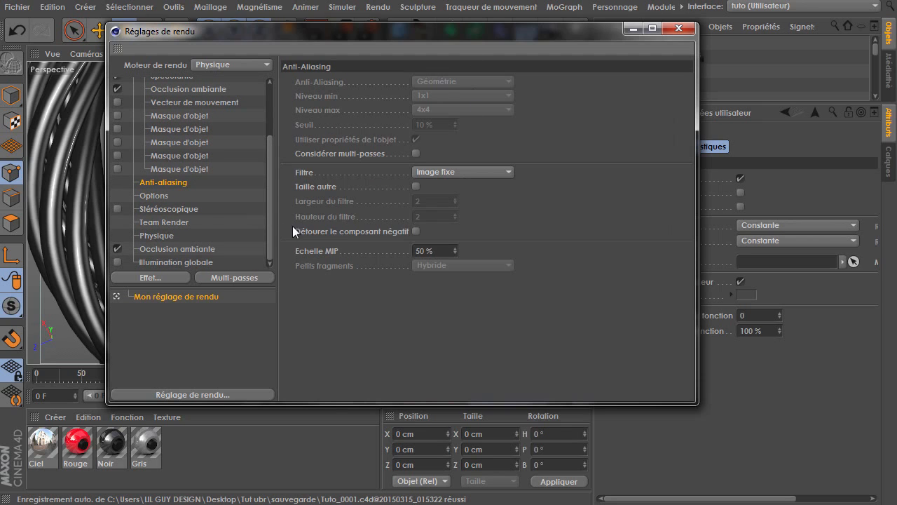
pyautogui.click(155, 199)
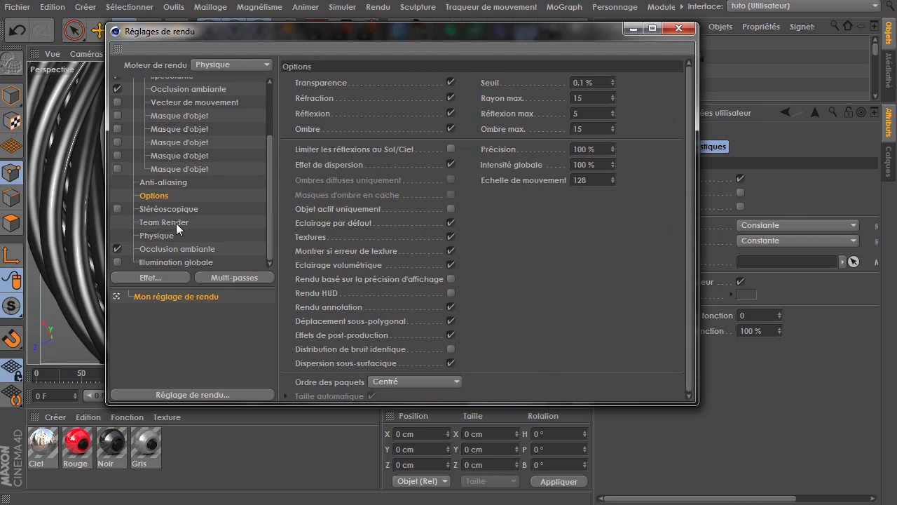
pyautogui.click(197, 235)
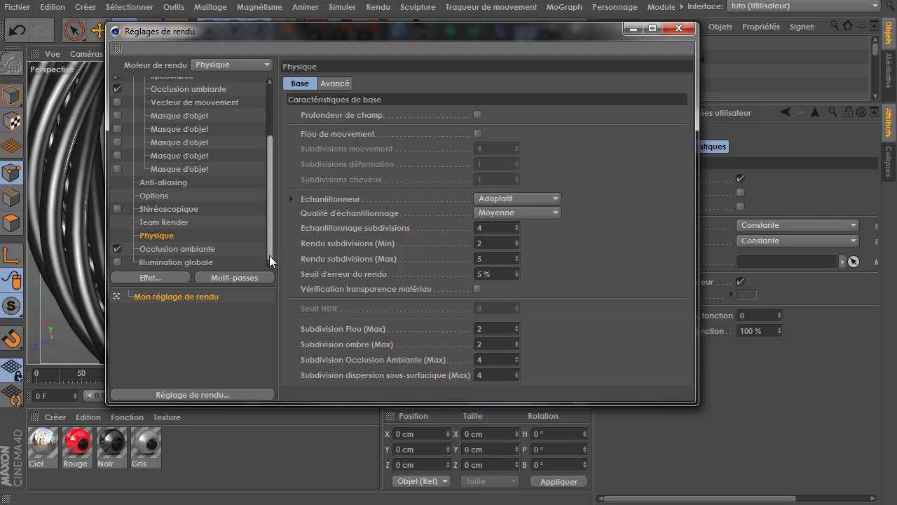
pyautogui.click(184, 262)
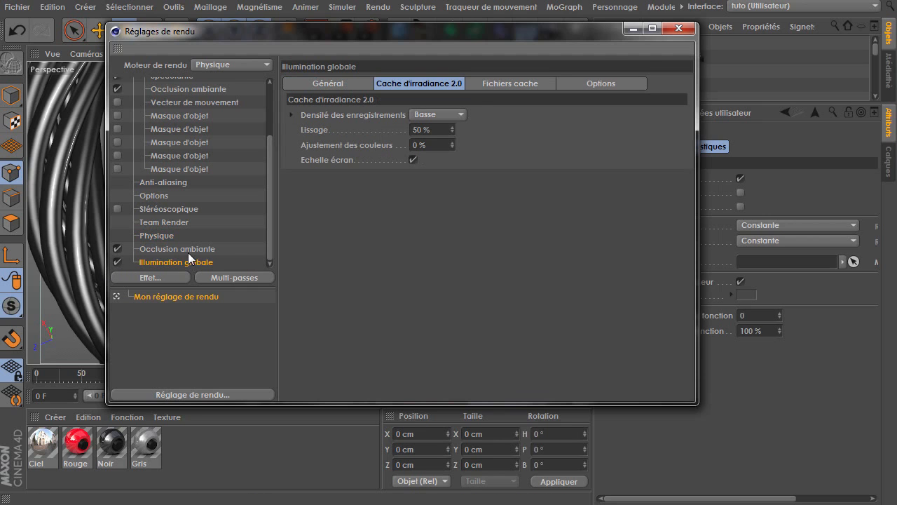
# Review the Anti-aliasing and Physique settings, including the sampling quality and render engine choices
pyautogui.click(169, 237)
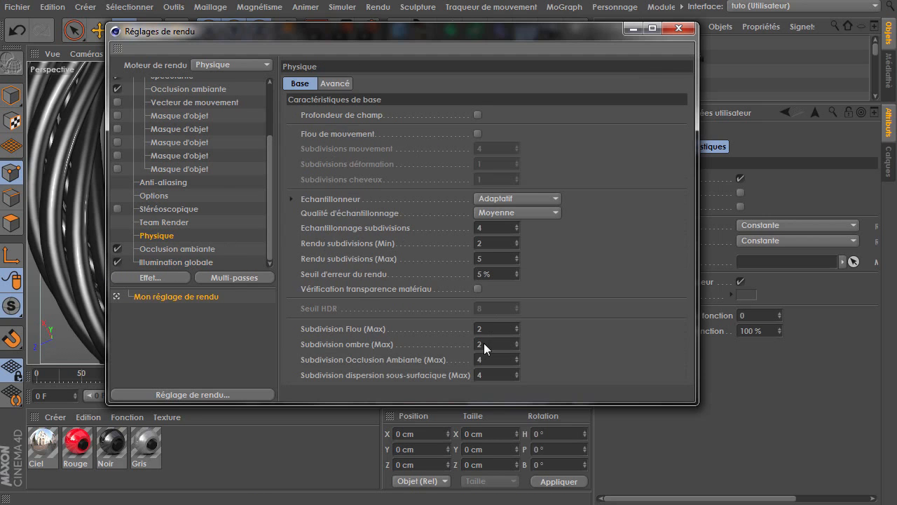
pyautogui.click(160, 182)
pyautogui.moveTo(269, 181); pyautogui.dragTo(272, 126)
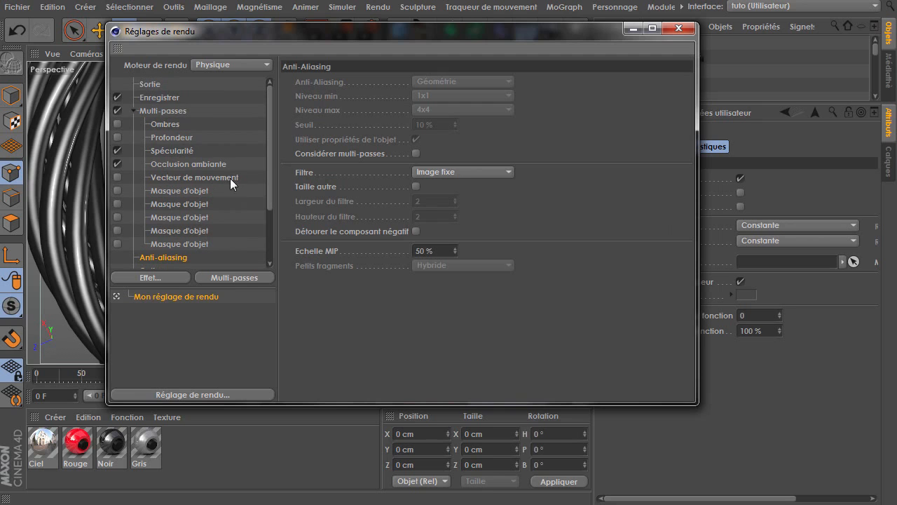
pyautogui.scroll(-3, 205, 247)
pyautogui.click(227, 236)
pyautogui.click(496, 211)
pyautogui.click(495, 260)
pyautogui.click(505, 213)
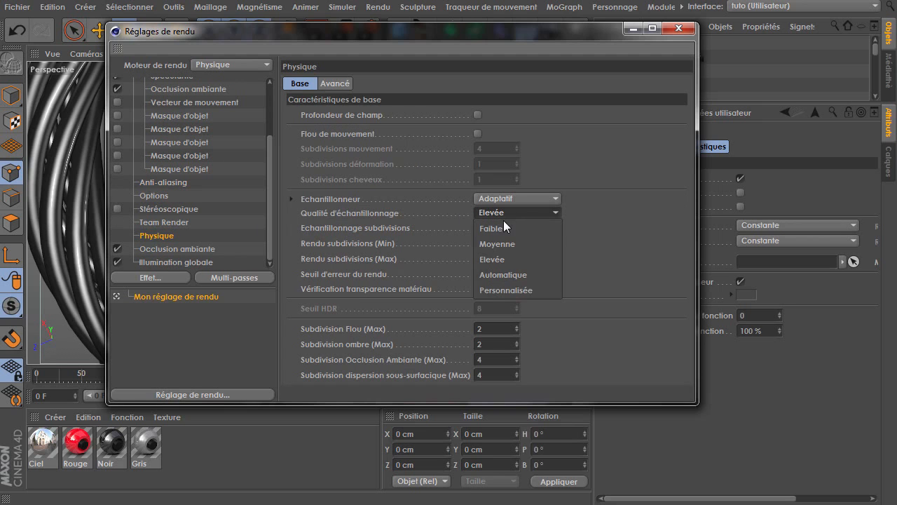
pyautogui.click(503, 243)
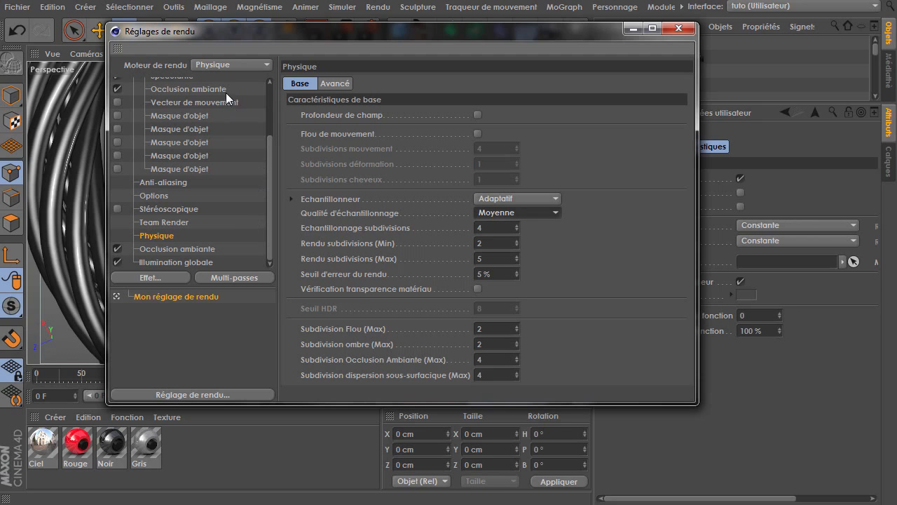
pyautogui.click(224, 62)
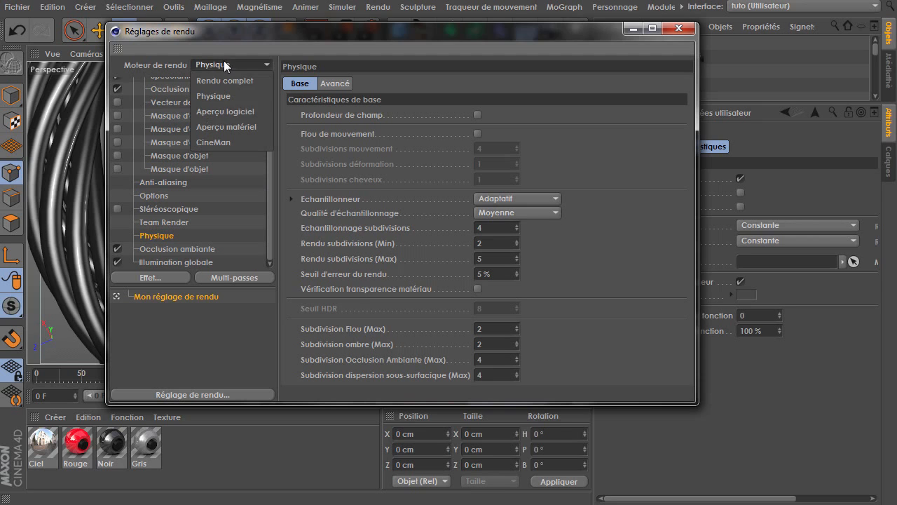
pyautogui.click(230, 199)
pyautogui.moveTo(271, 238); pyautogui.dragTo(280, 161)
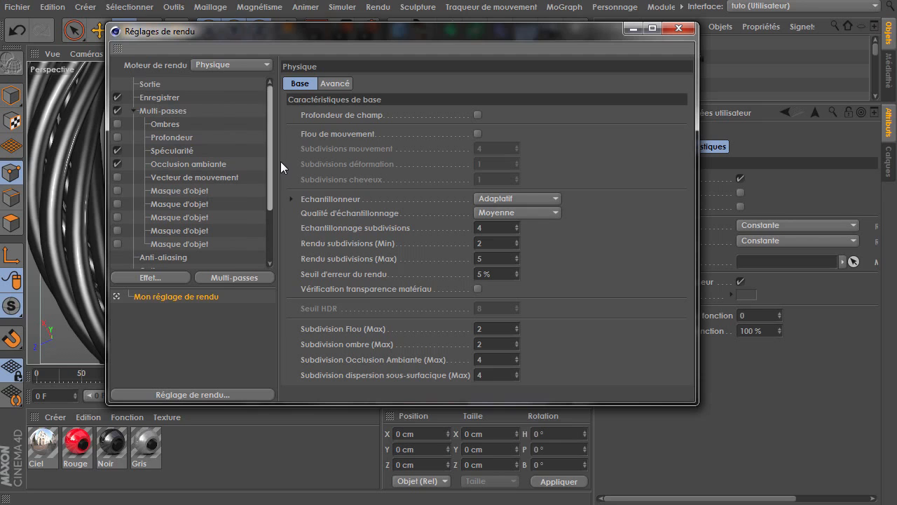
# Set the multi-pass image save path to a file named Pass in the Rendu folder and close the render settings
pyautogui.click(135, 110)
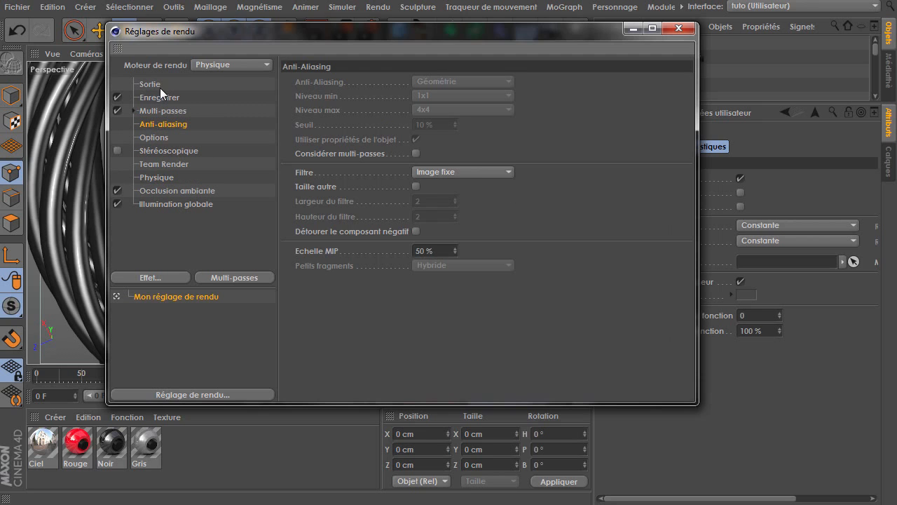
pyautogui.click(152, 84)
pyautogui.click(175, 97)
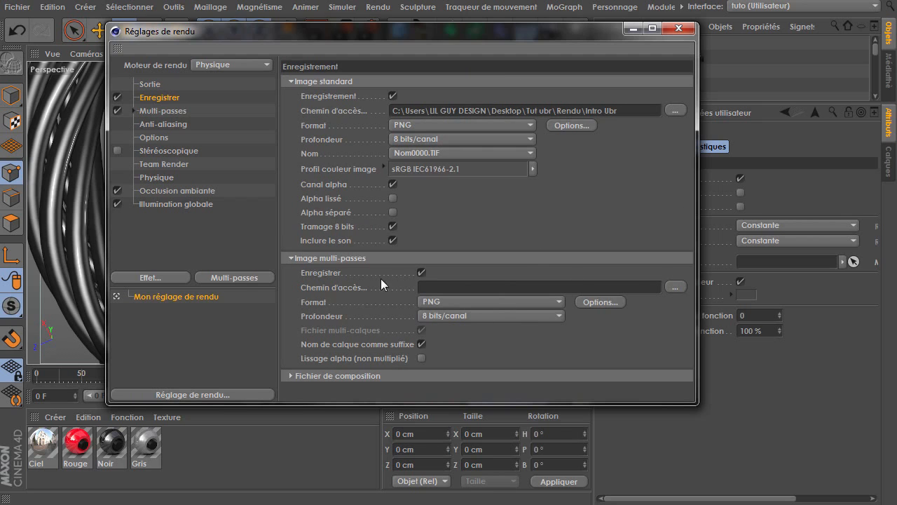
pyautogui.click(136, 110)
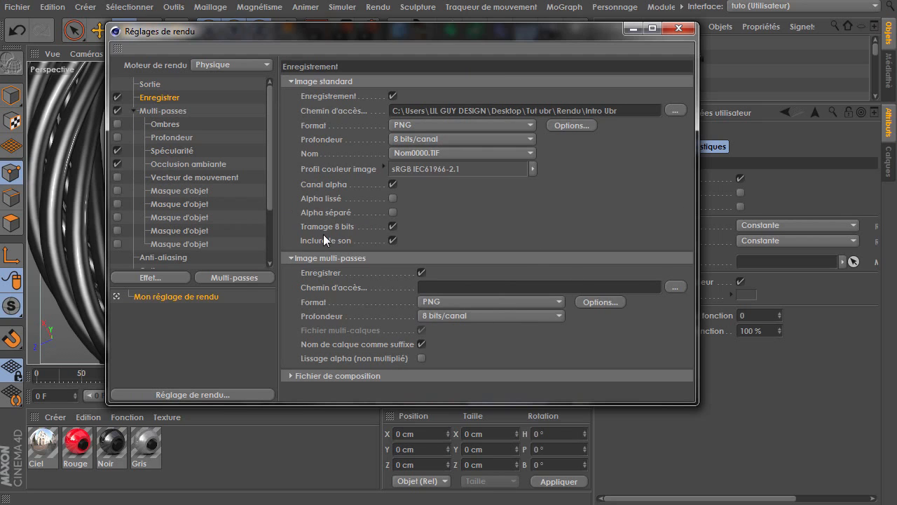
pyautogui.click(676, 287)
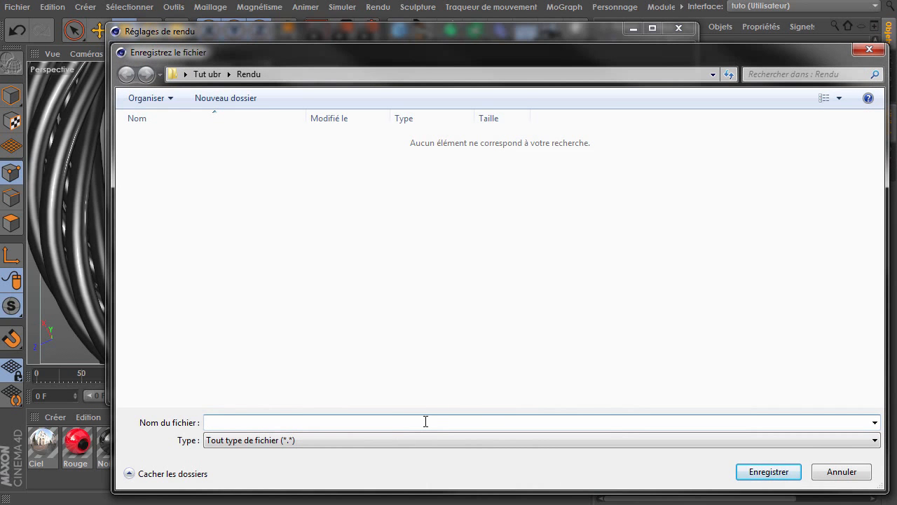
pyautogui.write('Pass')
pyautogui.press('Return')
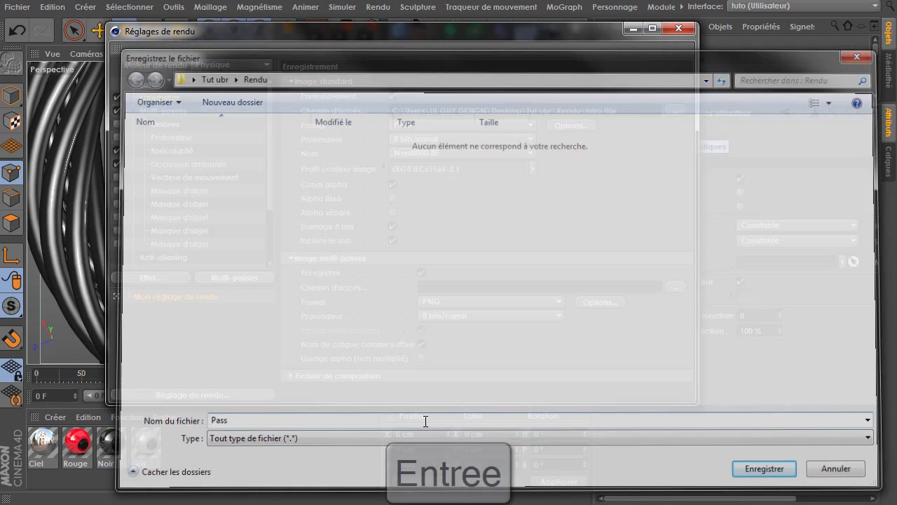
pyautogui.click(157, 85)
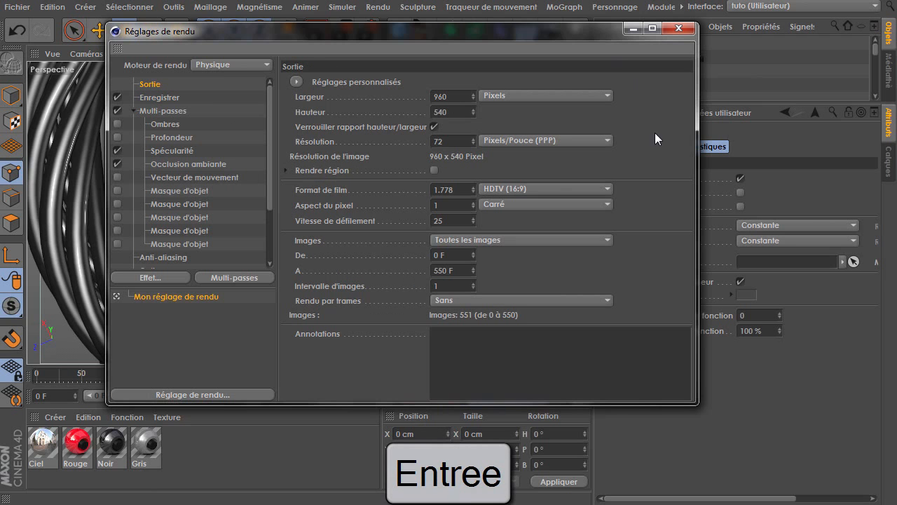
pyautogui.click(678, 28)
# Save the project and render the animation to the Picture Viewer
pyautogui.click(10, 10)
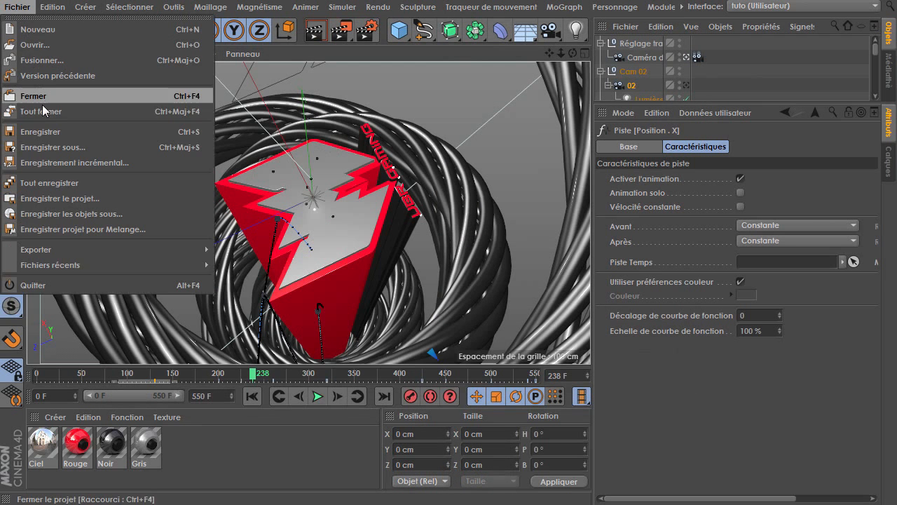
pyautogui.click(49, 131)
pyautogui.click(345, 32)
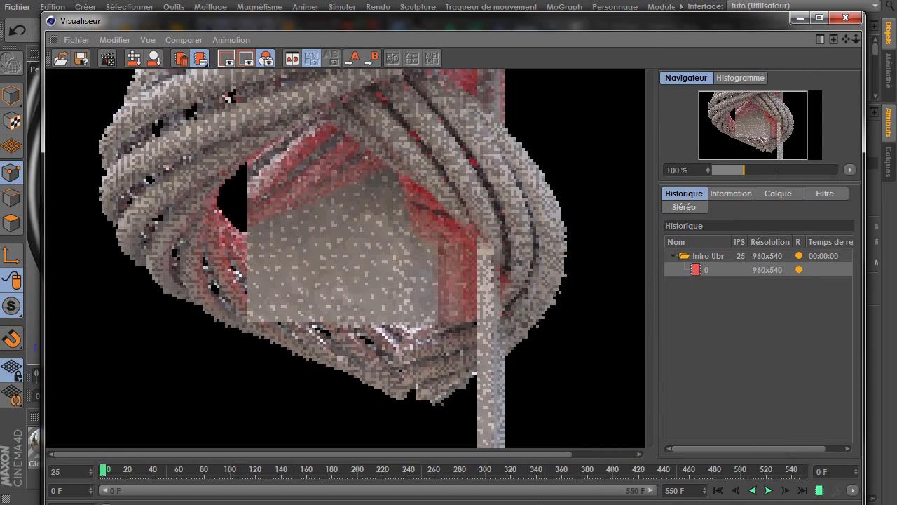
pyautogui.moveTo(864, 501); pyautogui.dragTo(805, 479)
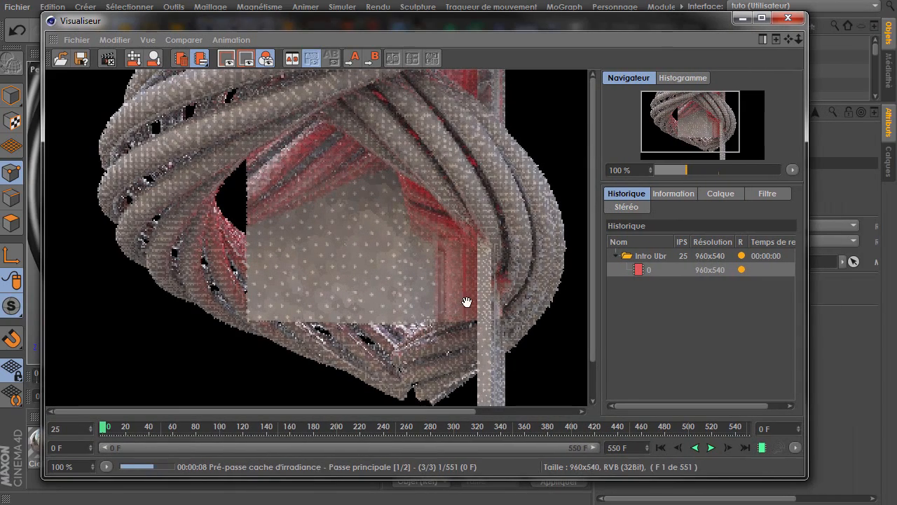
pyautogui.scroll(-2, 421, 285)
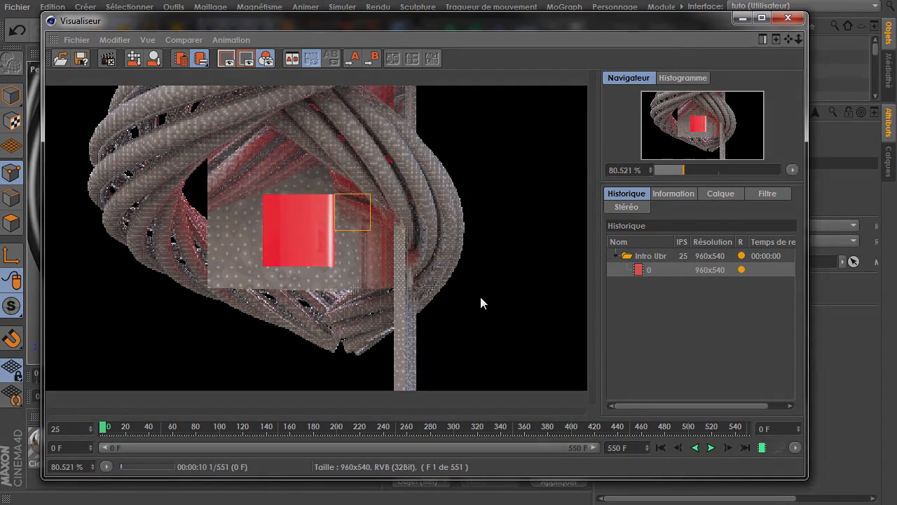